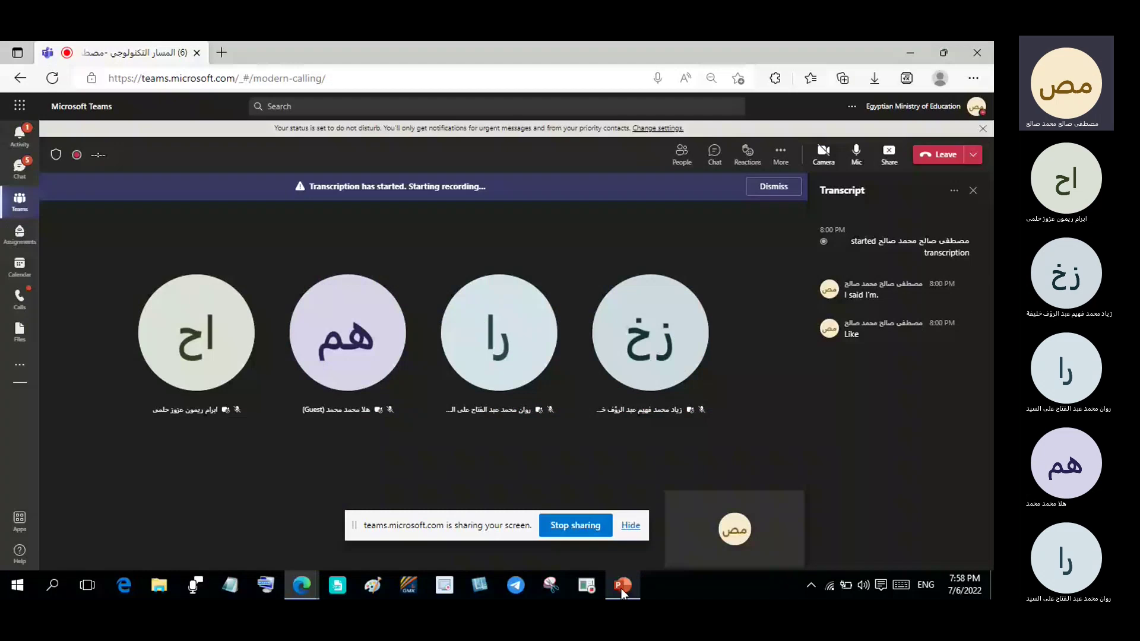
Bring the PowerPoint presentation with the graduation-photo title slide in front of Teams.
click(621, 585)
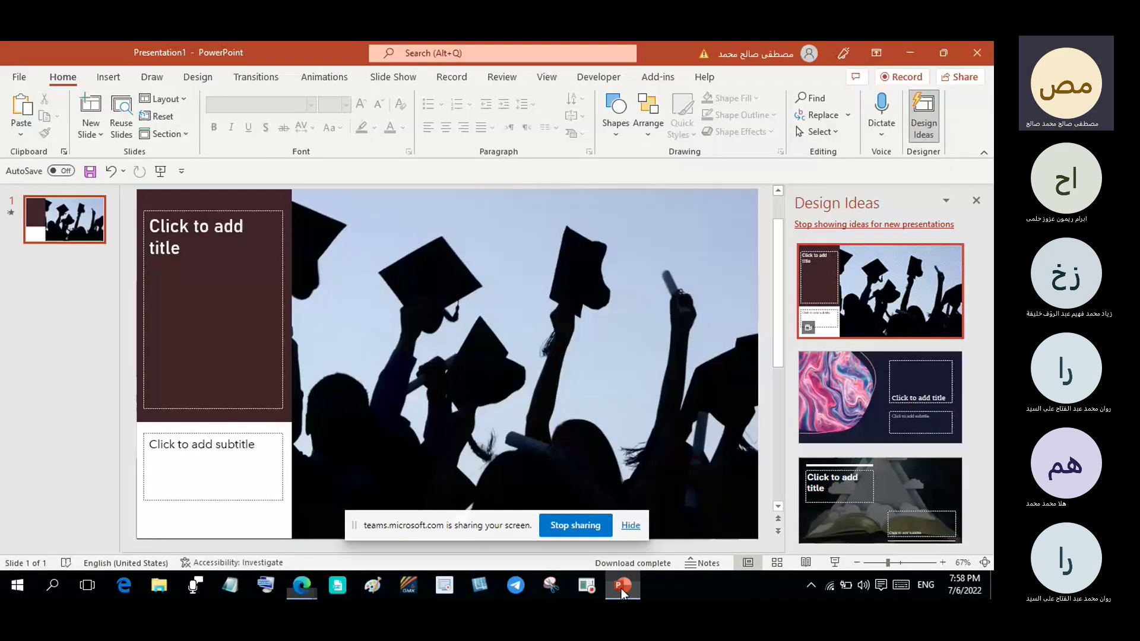
Add an empty title-and-content slide 2 right after the graduation title slide.
mouse_move(374, 284)
click(76, 276)
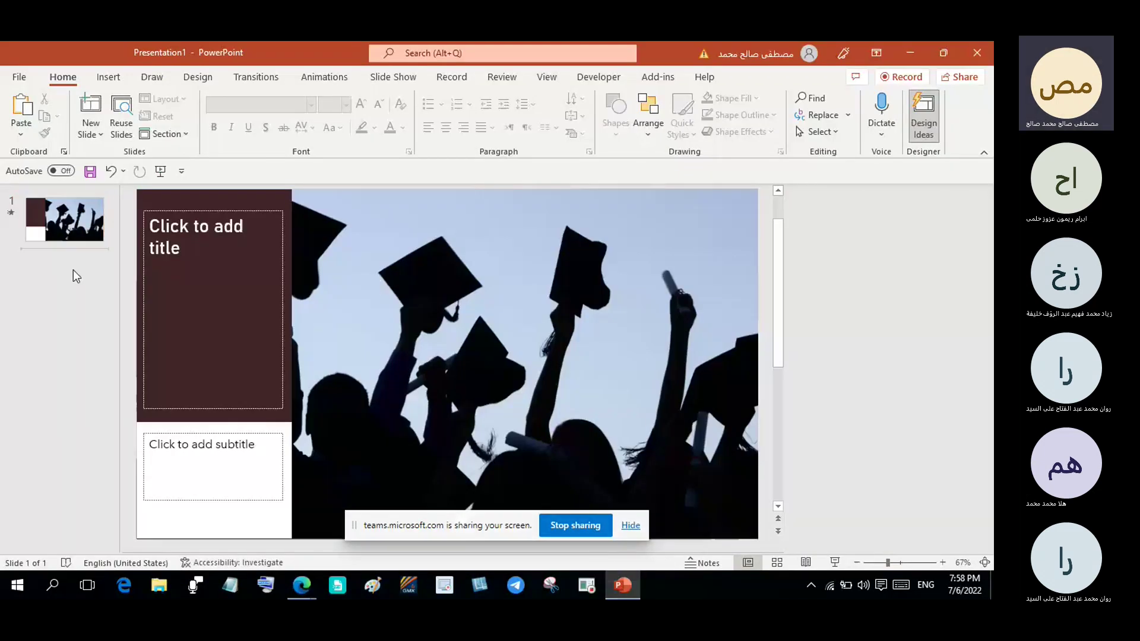
key(Return)
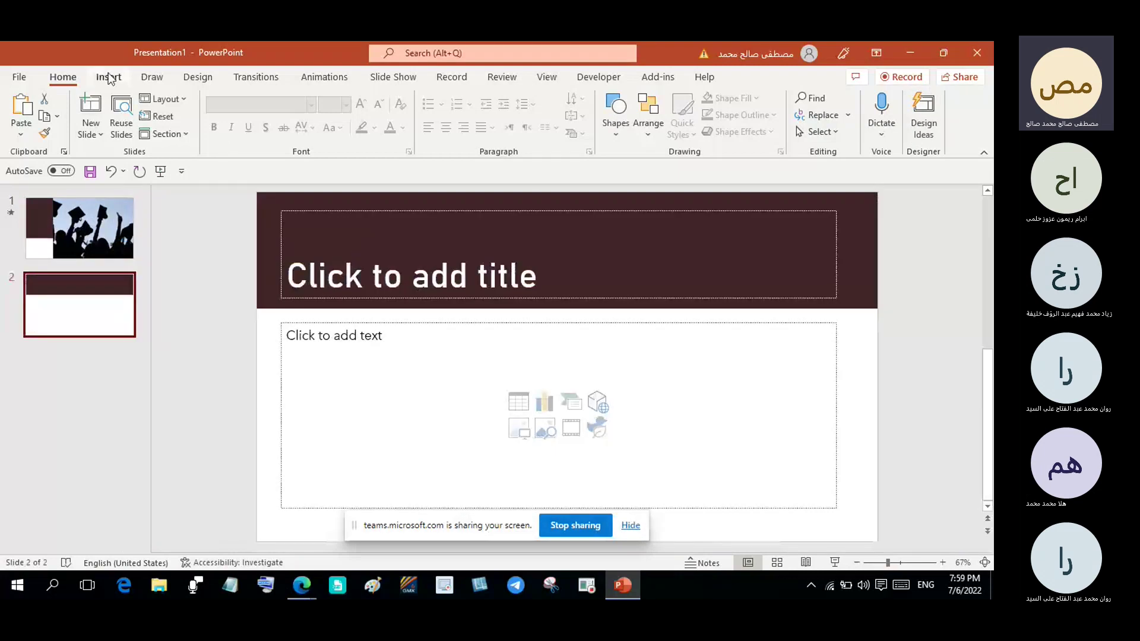
click(109, 77)
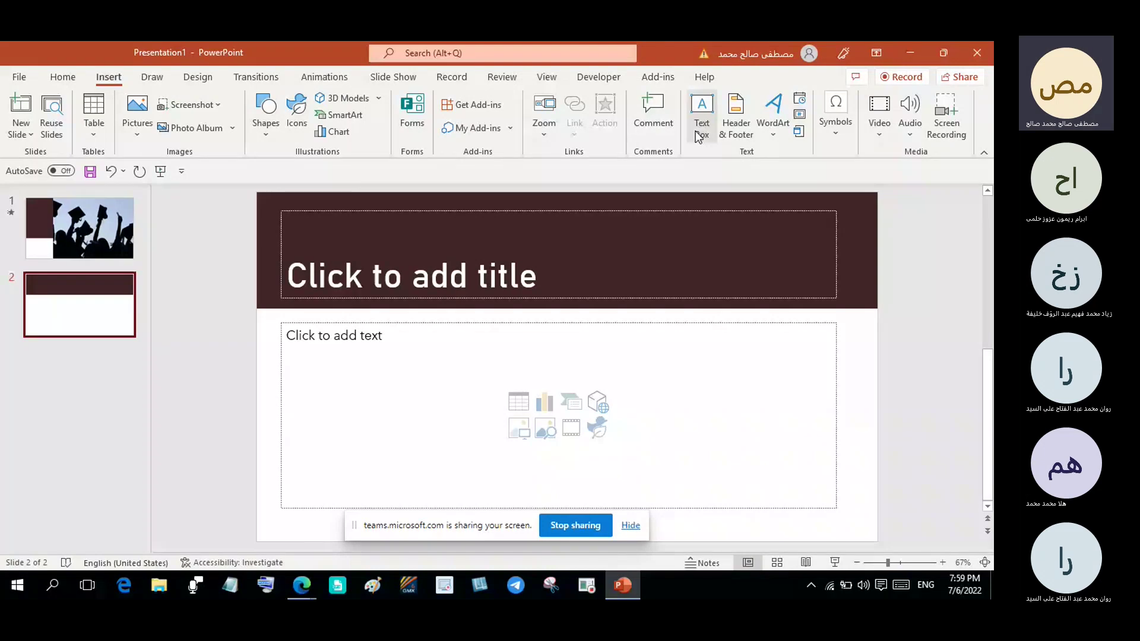
click(726, 135)
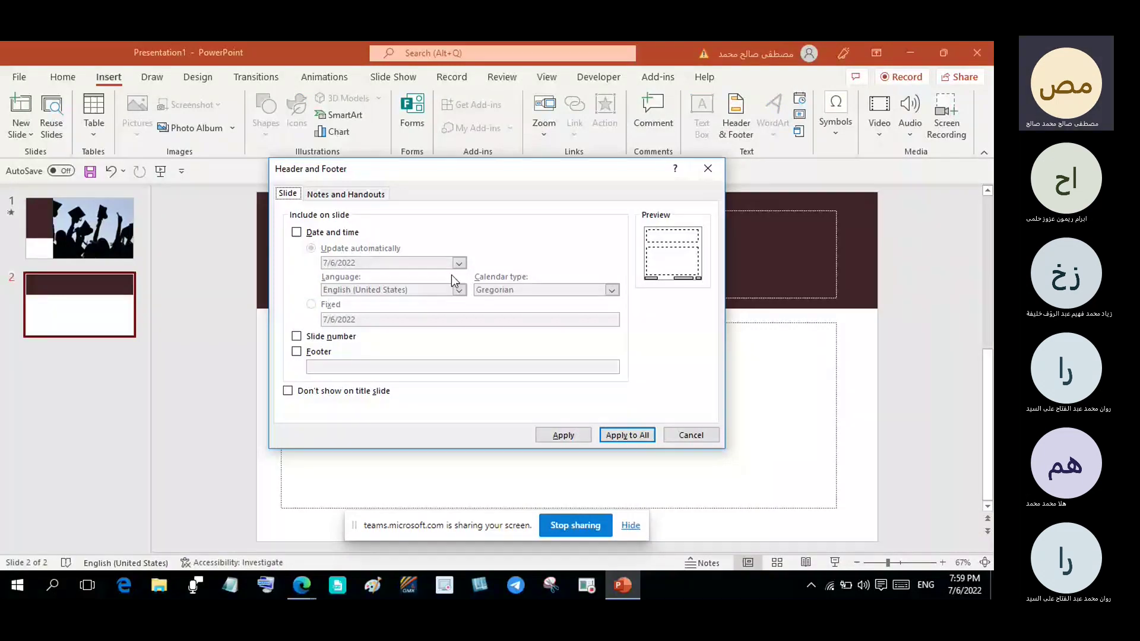
key(Tab)
click(336, 338)
click(337, 339)
click(326, 352)
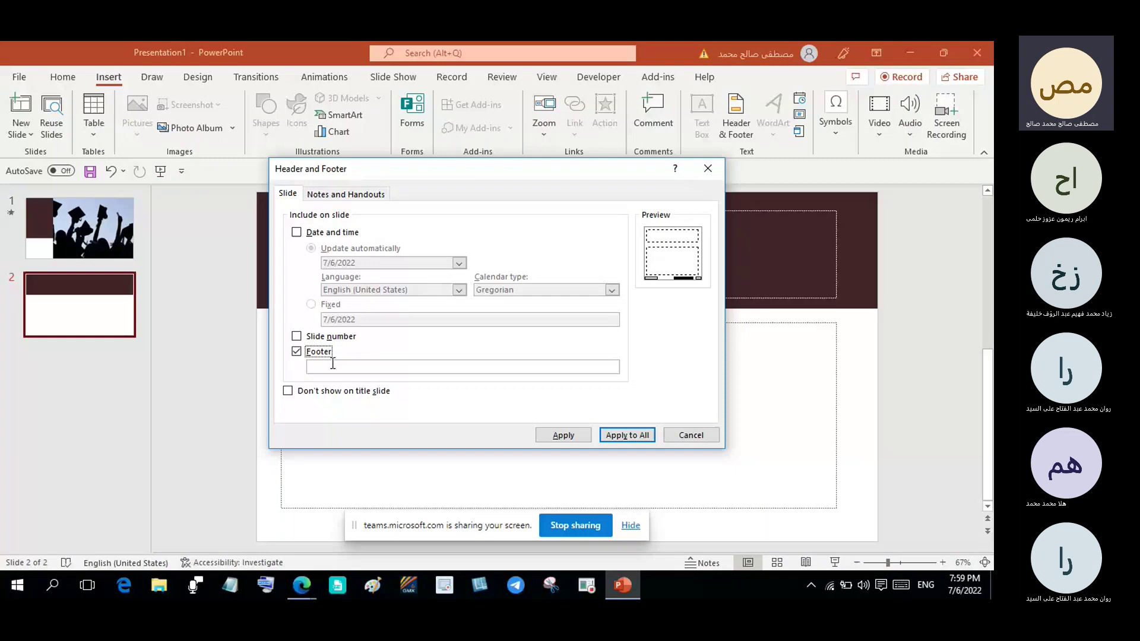
click(318, 353)
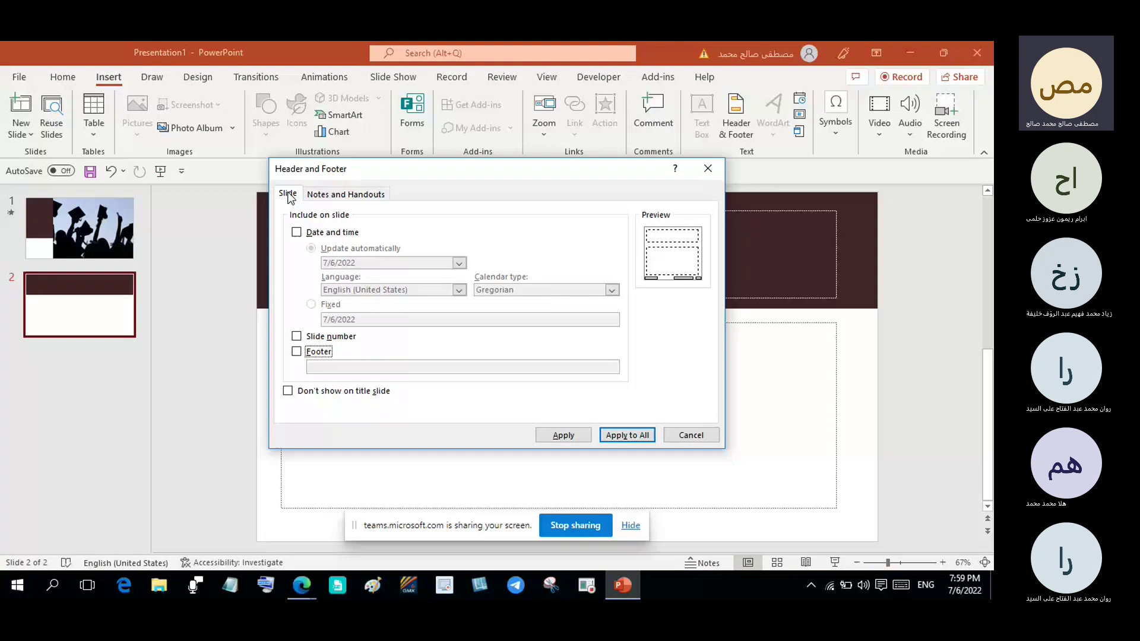
click(362, 196)
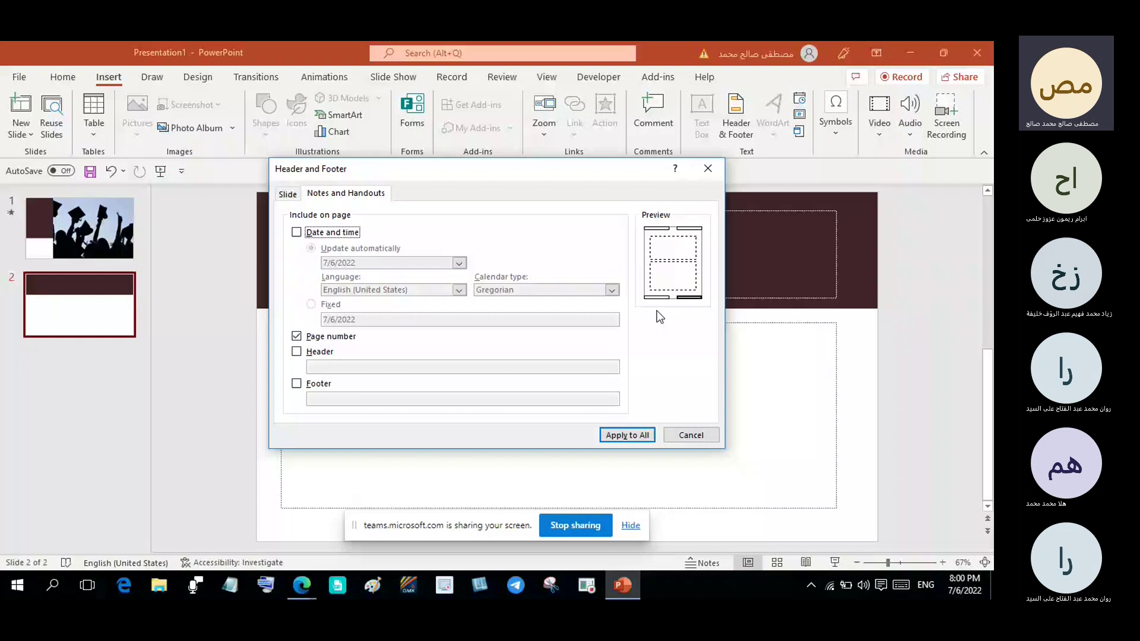
click(288, 196)
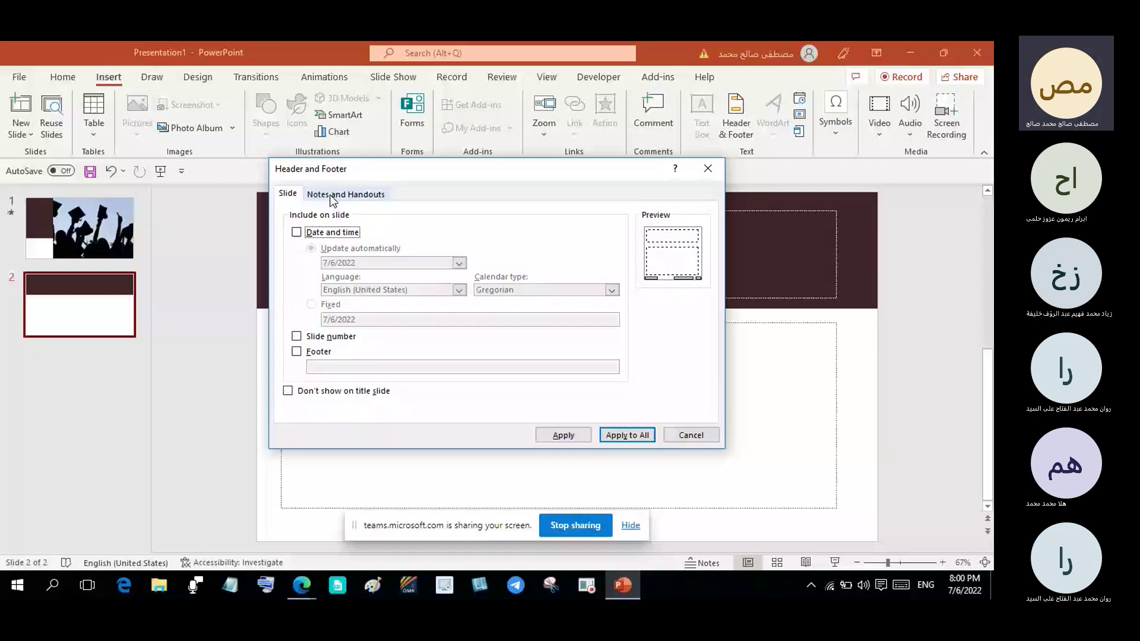
click(331, 196)
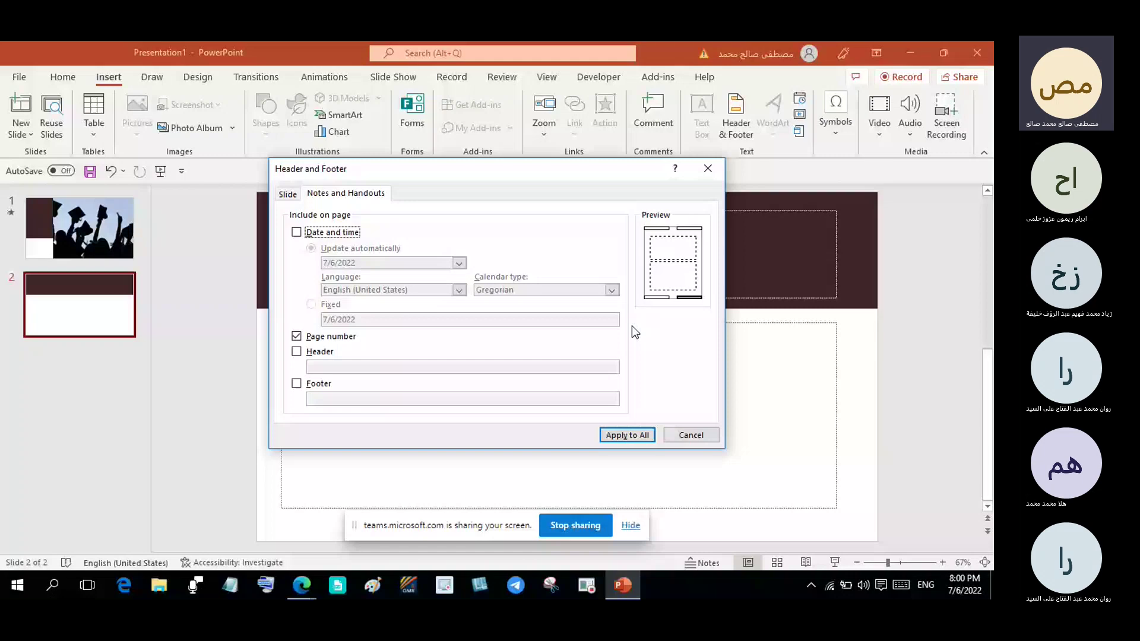
click(680, 437)
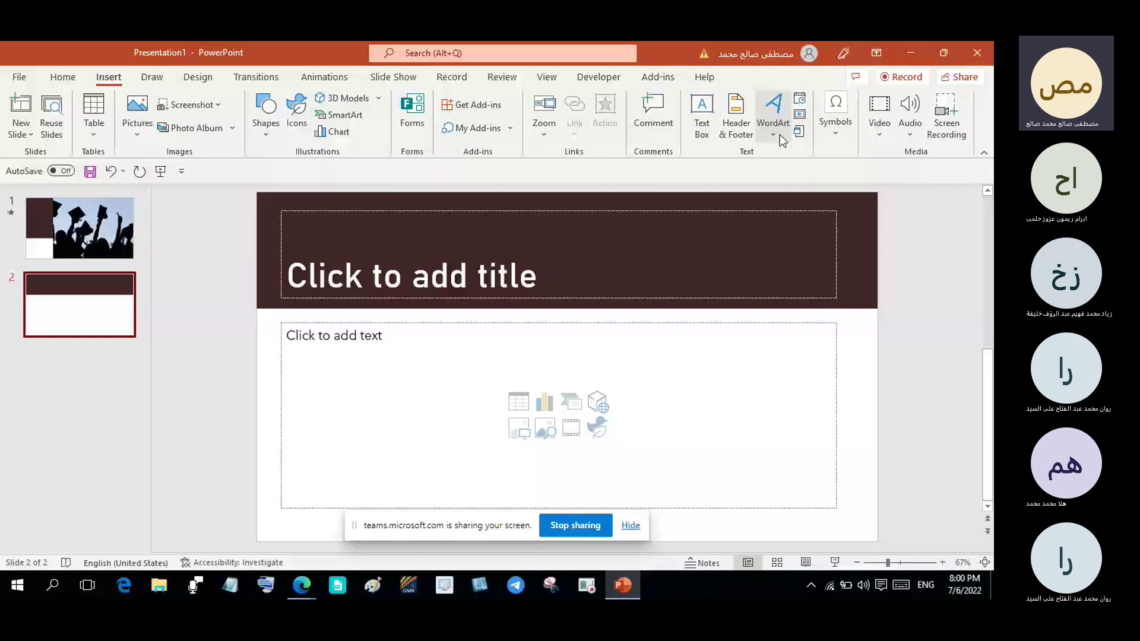
Insert WordArt in the second (teal) style reading 'AlexTDC' on slide 2.
click(780, 136)
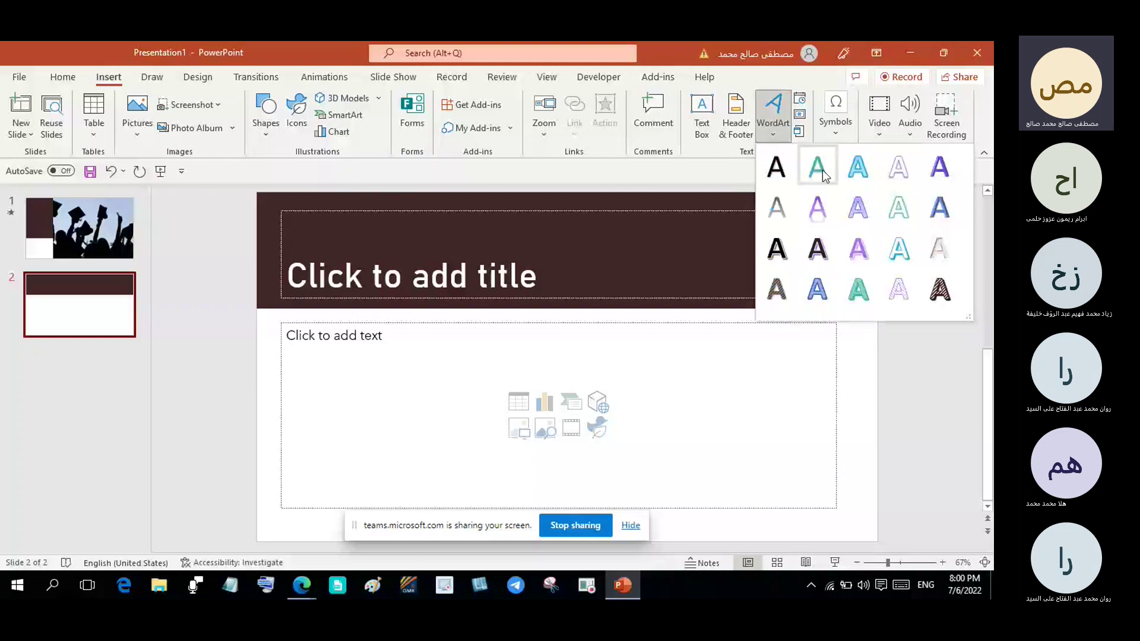
click(821, 170)
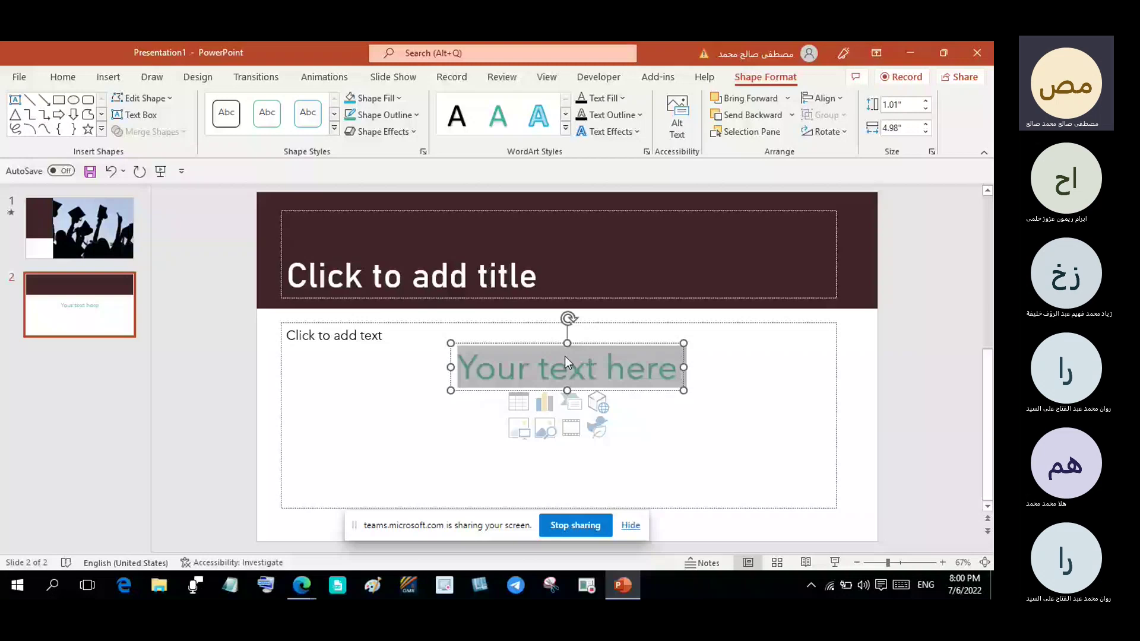
text(AlexTDC)
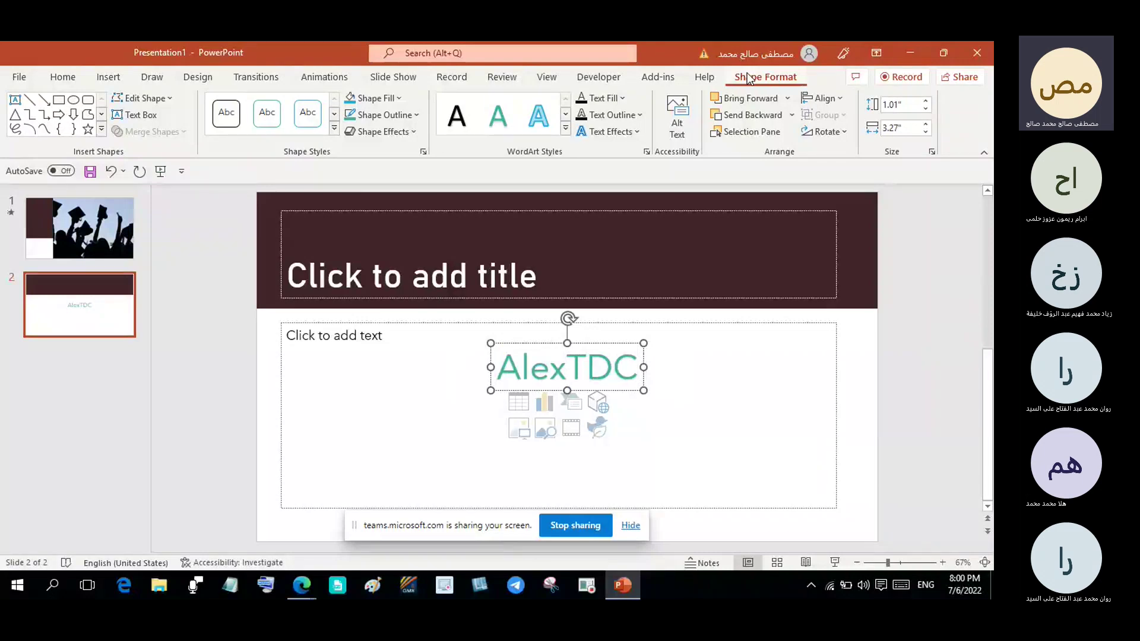
click(588, 343)
Fill the AlexTDC WordArt box with orange and give it a purple glow.
click(356, 100)
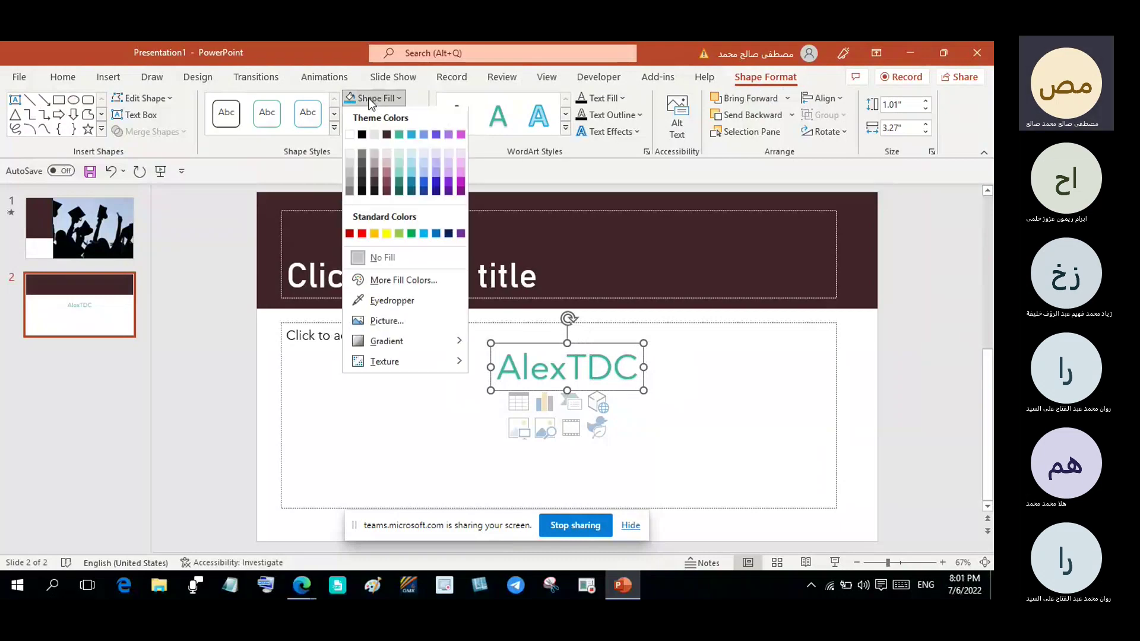
click(373, 234)
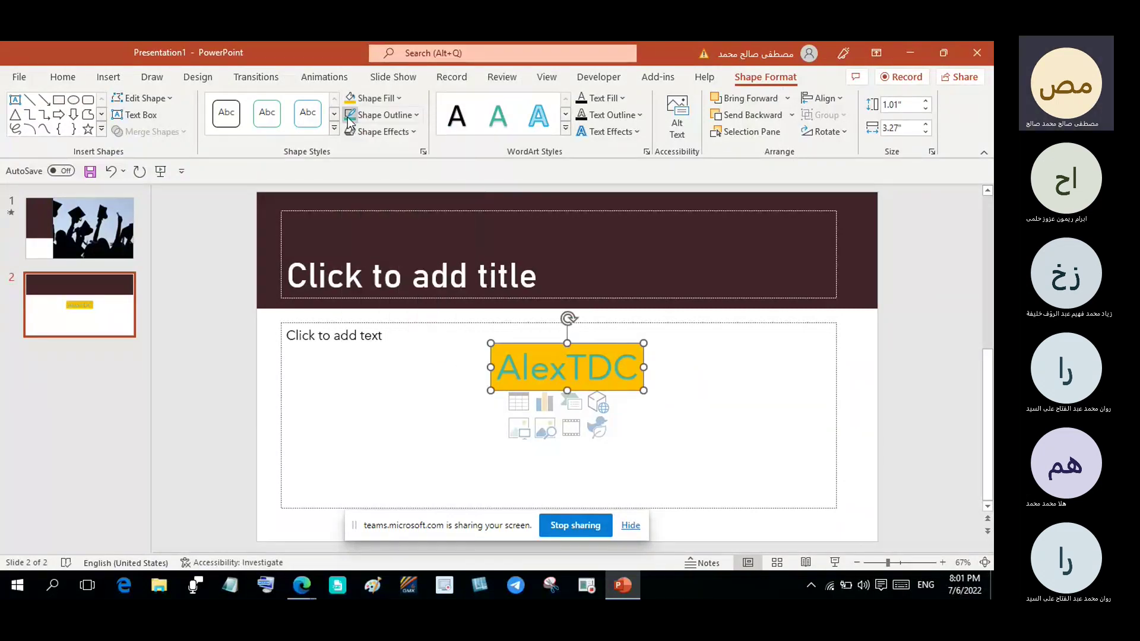
click(364, 132)
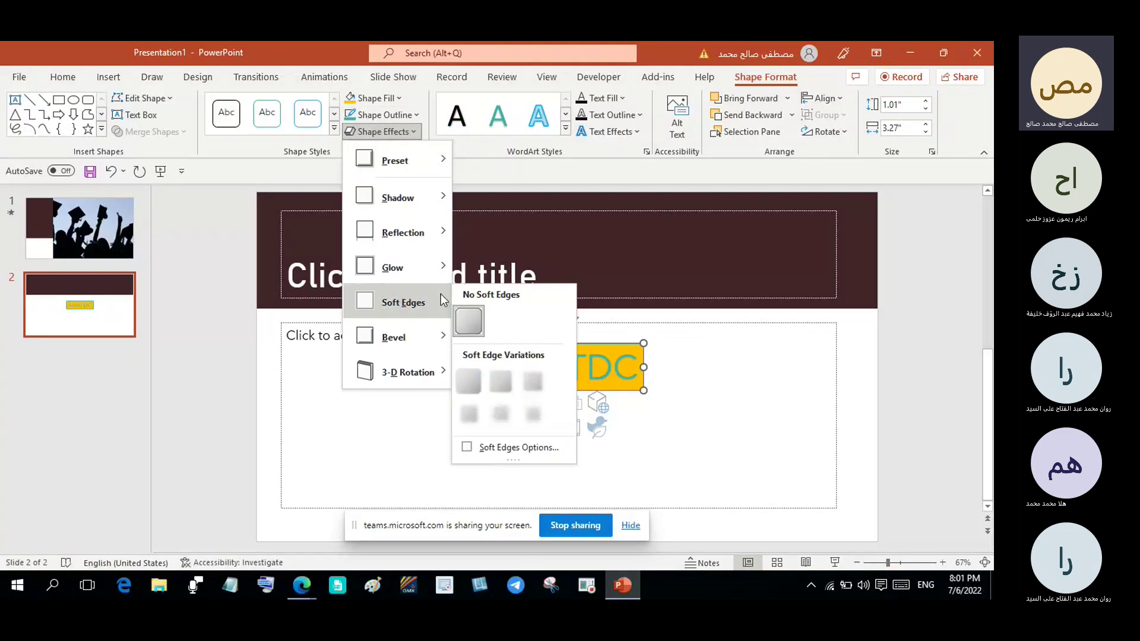
mouse_move(431, 276)
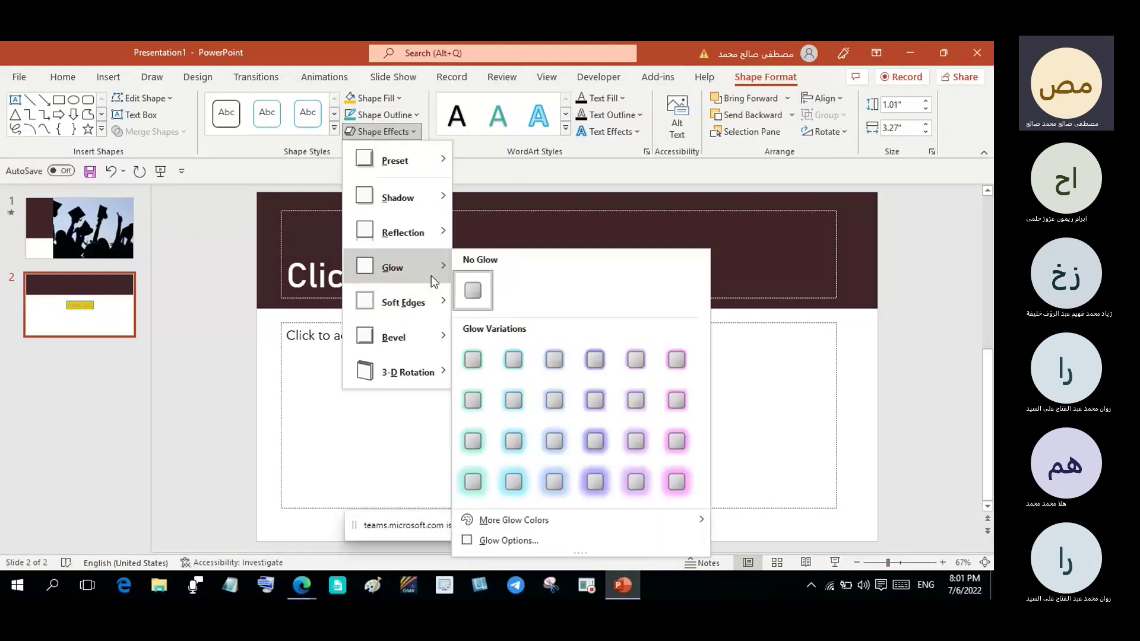
click(634, 478)
click(633, 474)
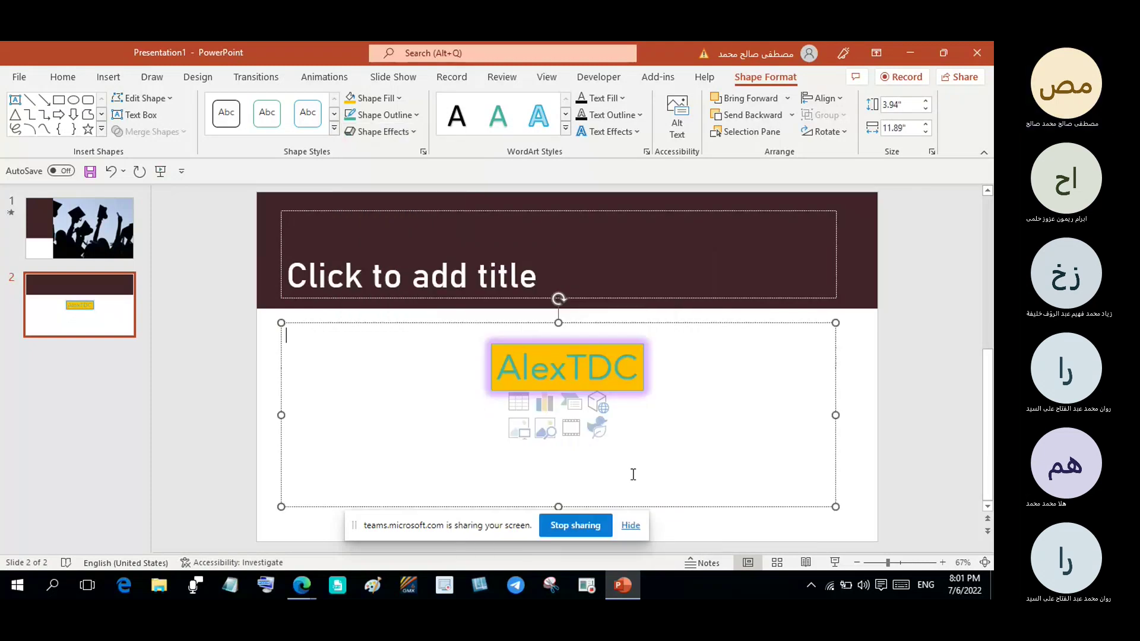
click(567, 373)
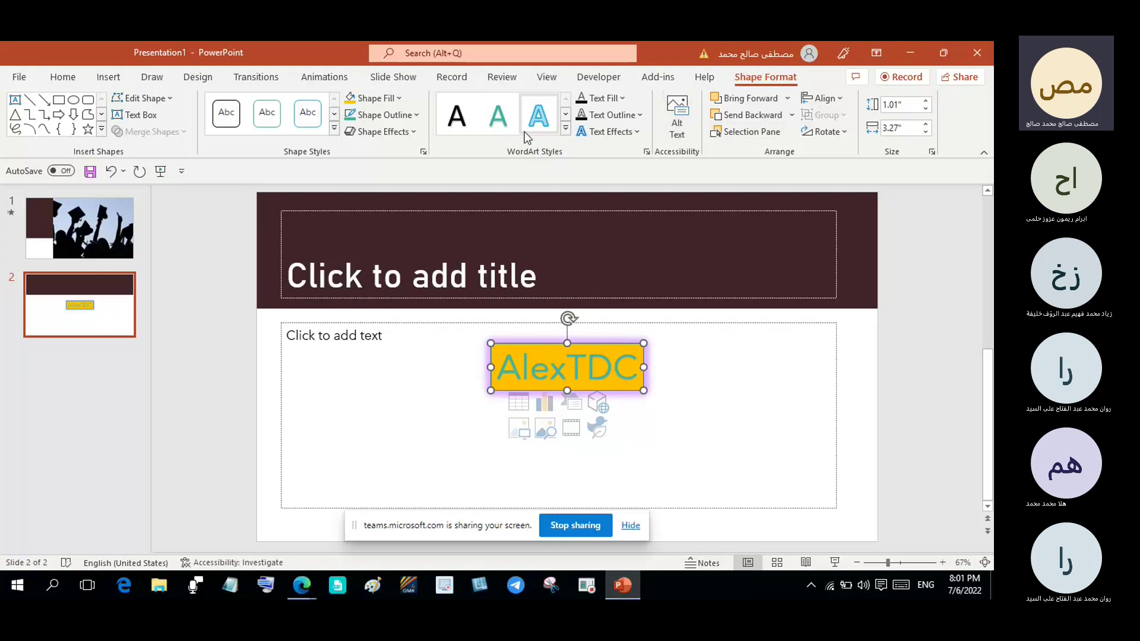
Restyle the AlexTDC lettering with a dark striped WordArt style.
click(446, 109)
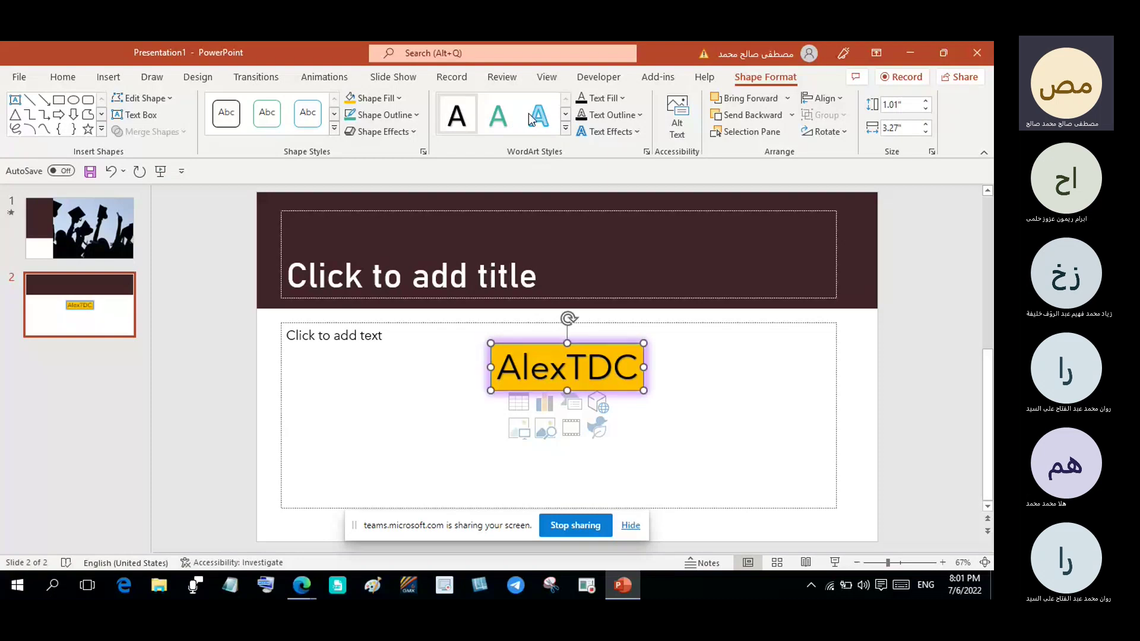
click(568, 133)
click(583, 240)
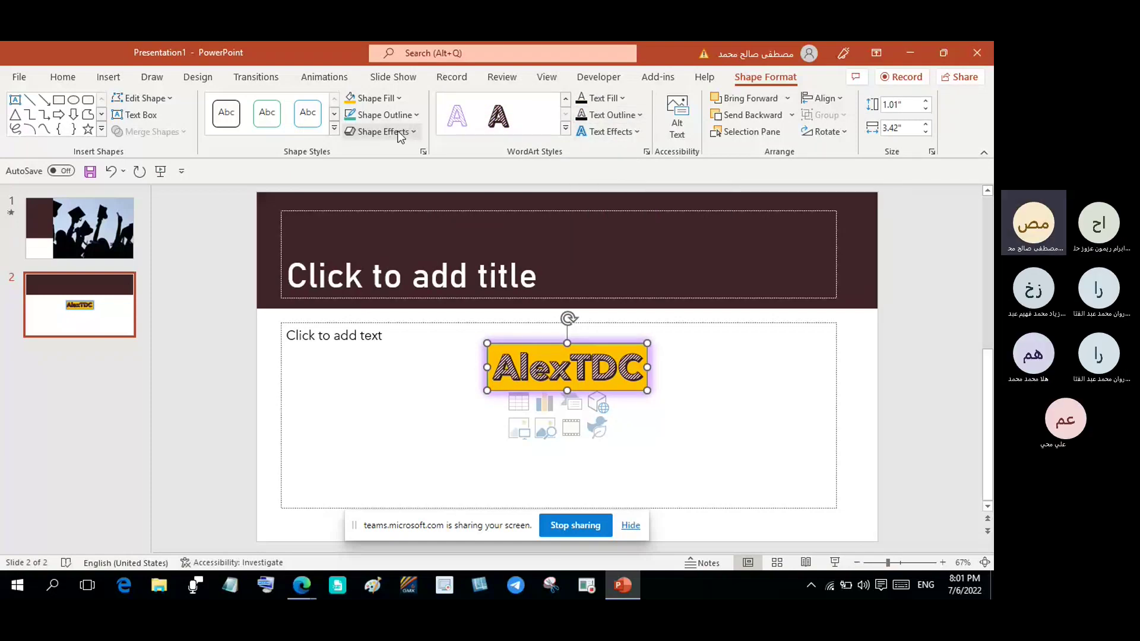
Give the AlexTDC lettering a pink text glow using the last glow variation.
click(628, 133)
mouse_move(654, 228)
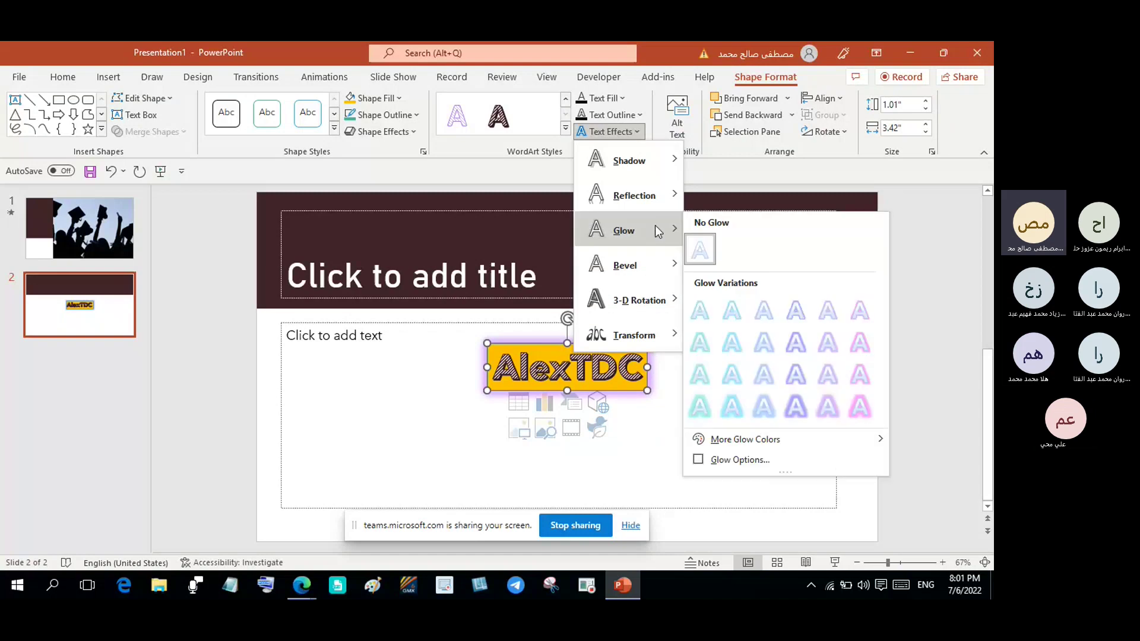
click(857, 411)
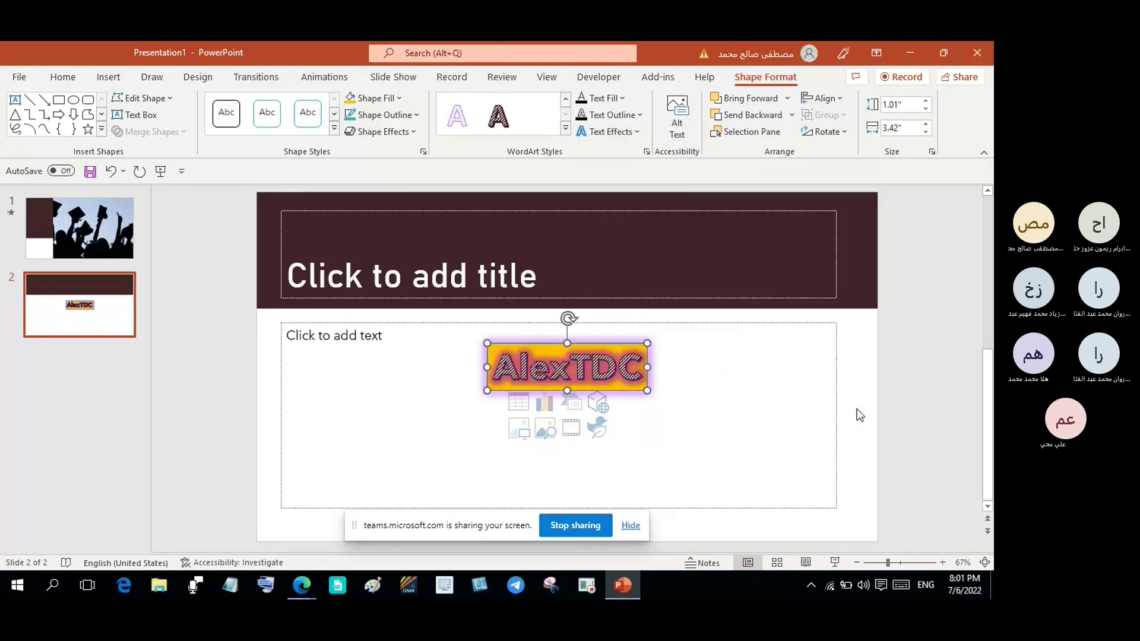
click(334, 411)
click(109, 77)
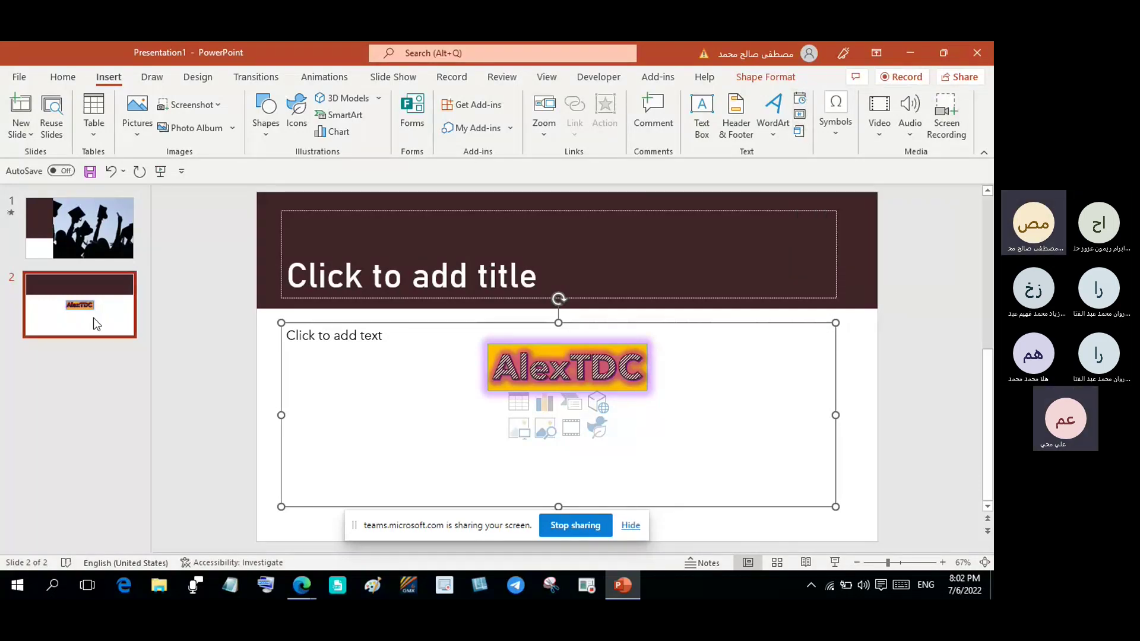
Add a blank-layout slide as slide 3.
click(107, 356)
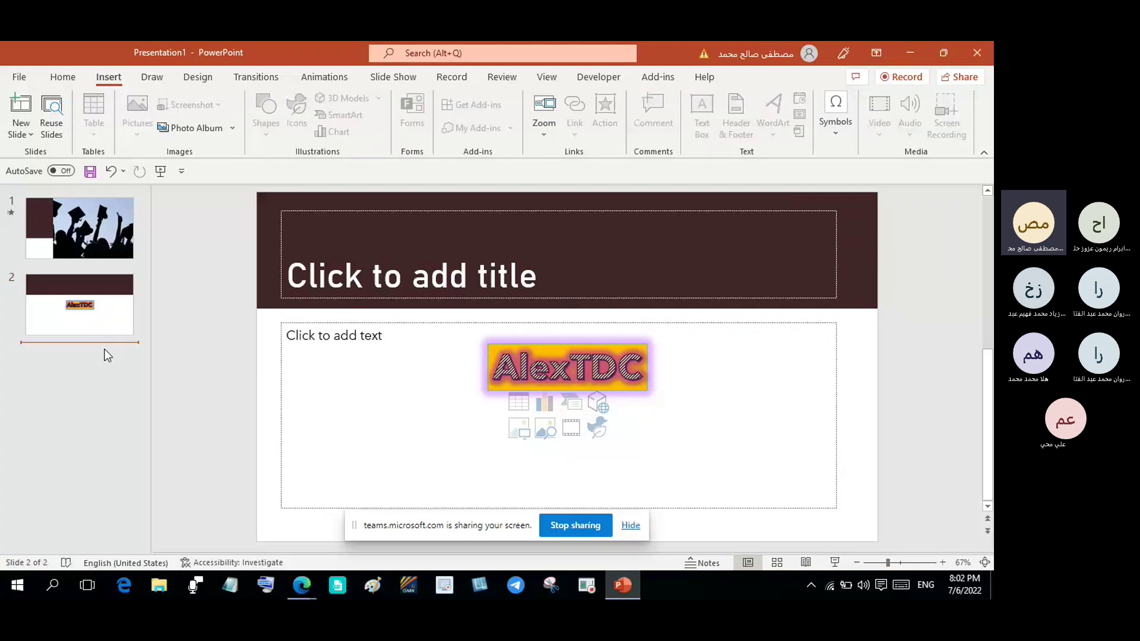
click(29, 132)
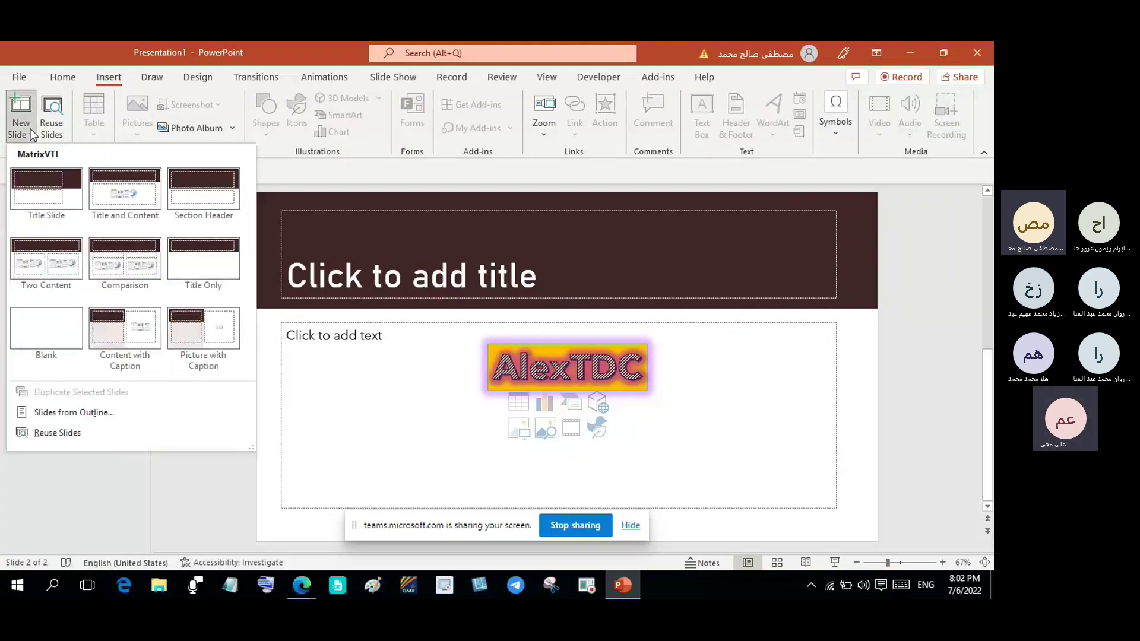
click(63, 324)
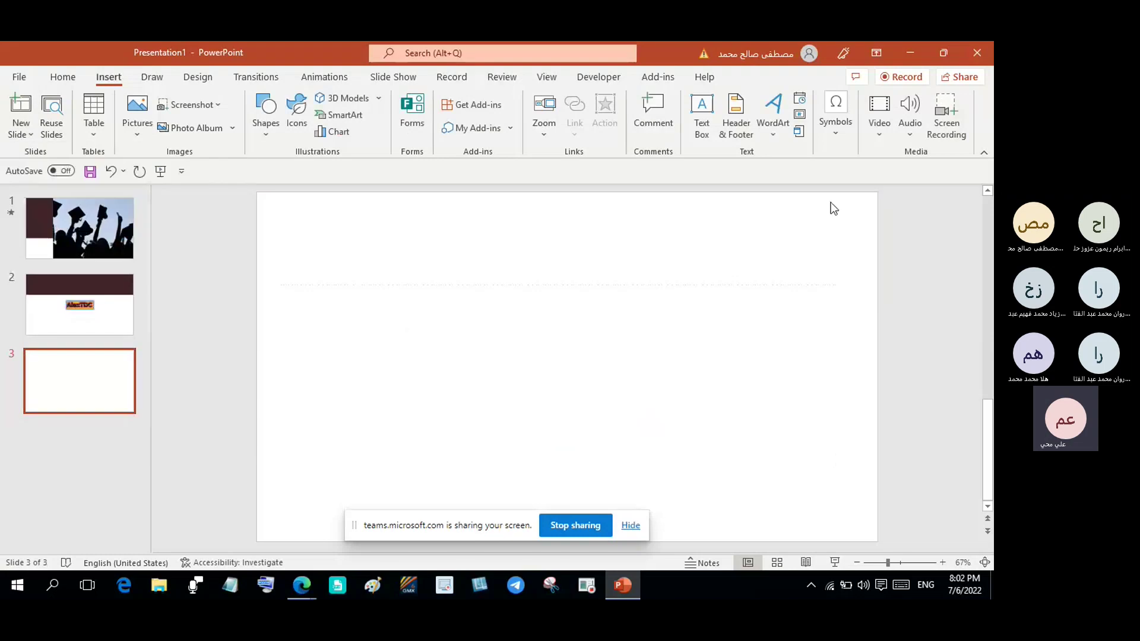
Embed a new Bitmap Image object on slide 3, opening it in Paint.
click(799, 132)
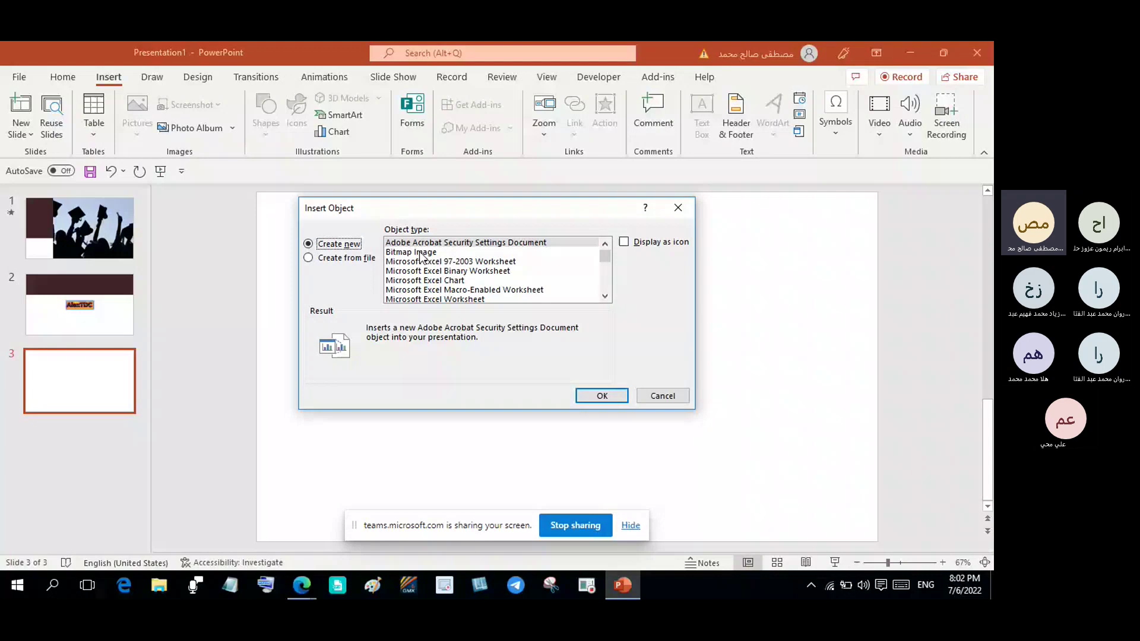
click(351, 259)
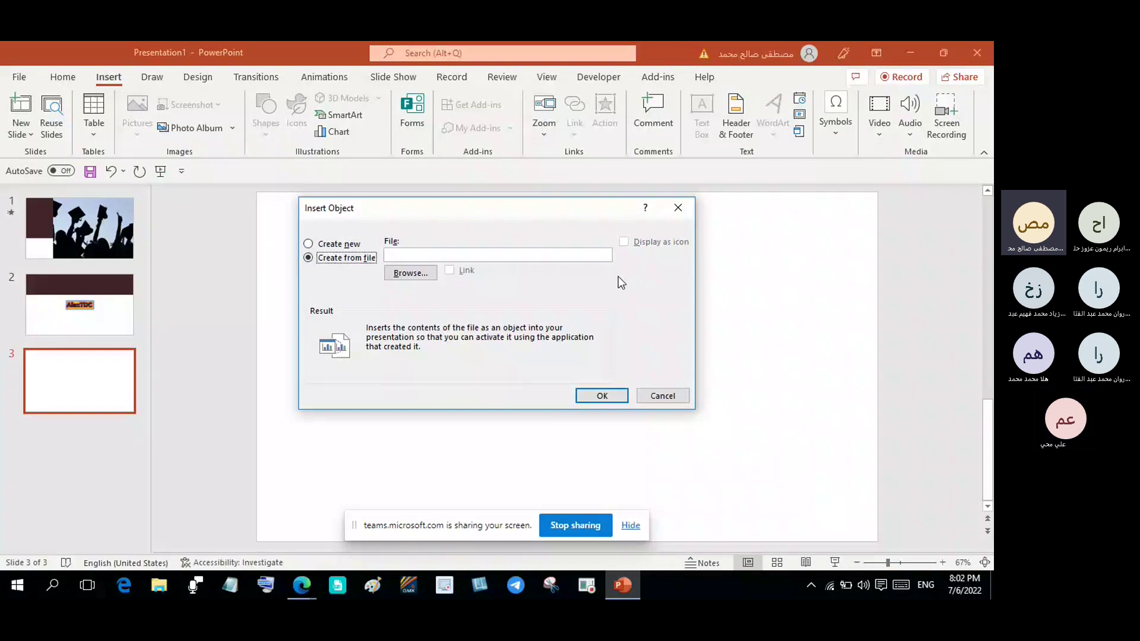
key(alt+n)
click(429, 252)
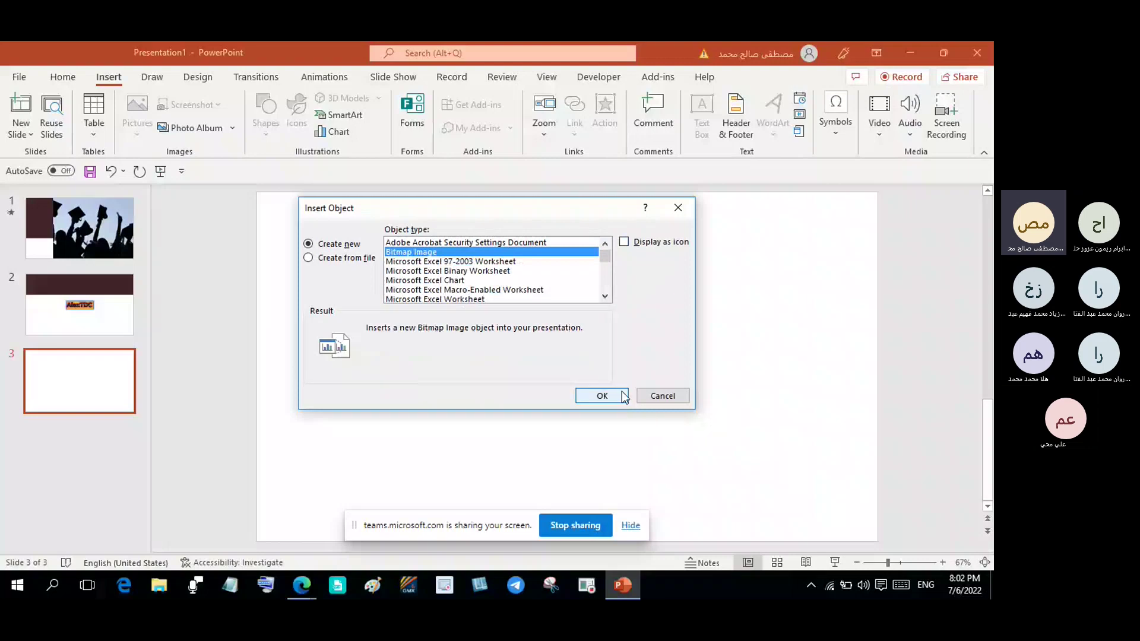
click(600, 395)
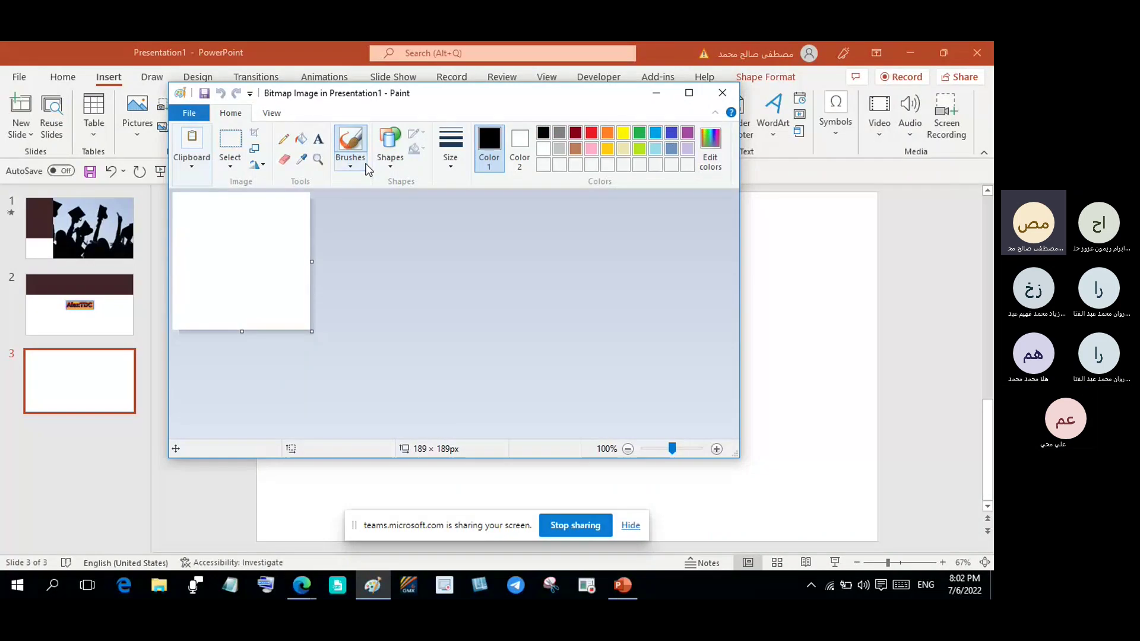
Set the Paint brush to brown with the thickest size.
click(575, 148)
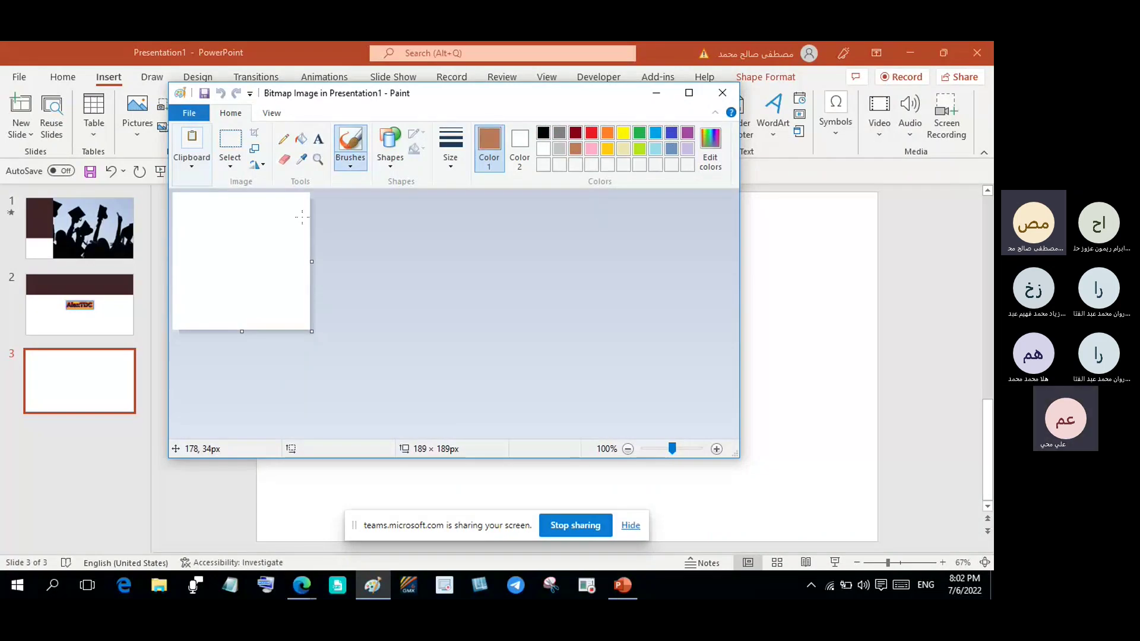
click(364, 163)
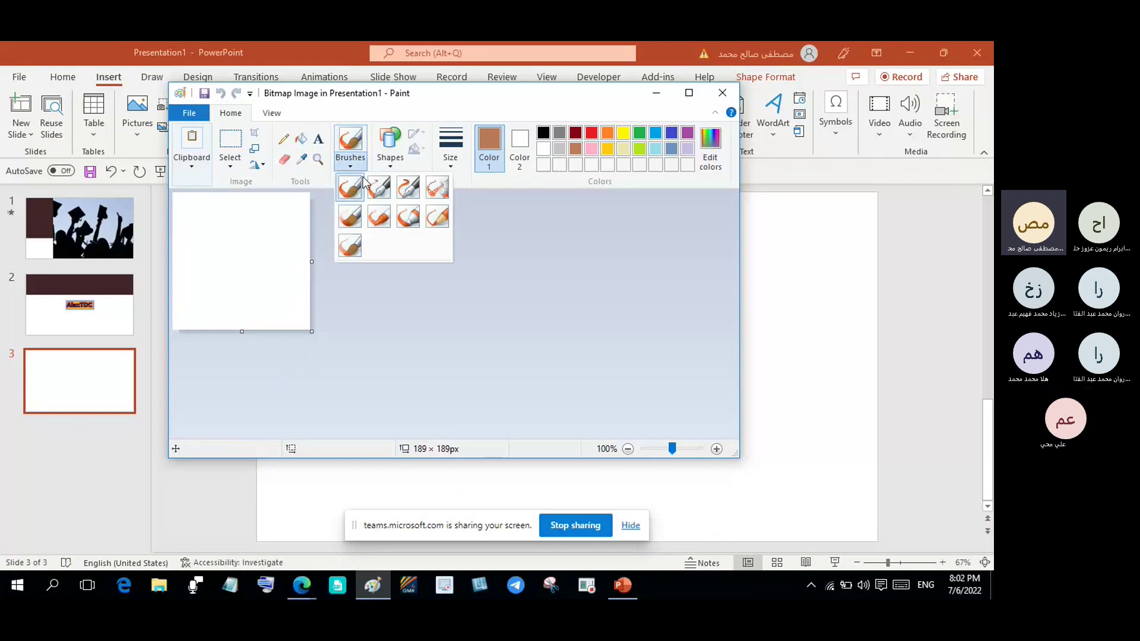
click(451, 157)
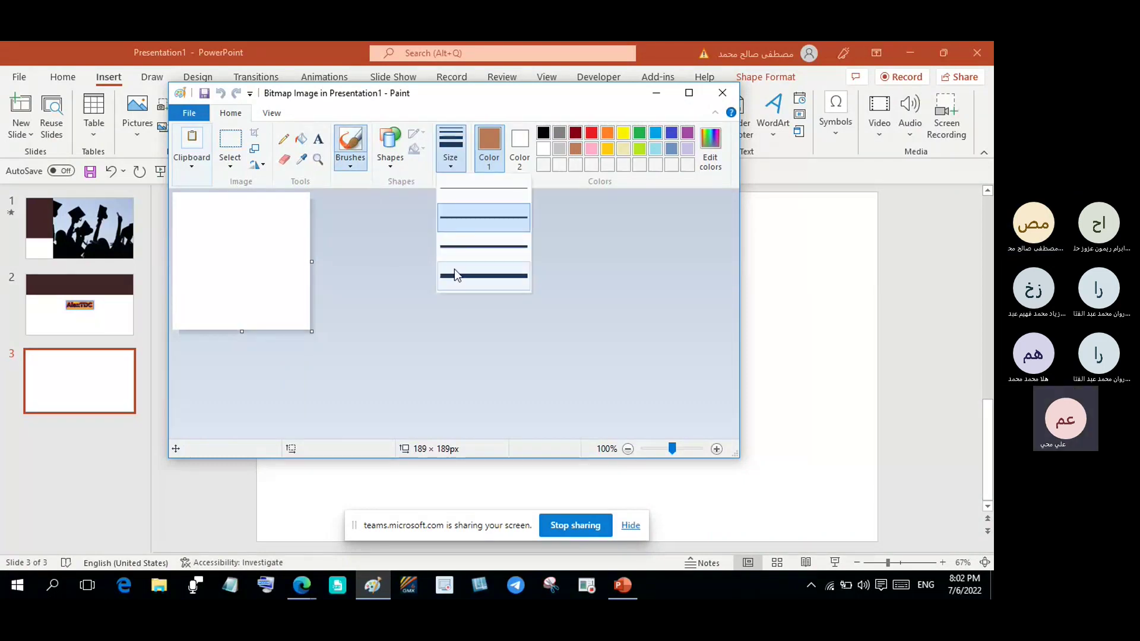
click(354, 241)
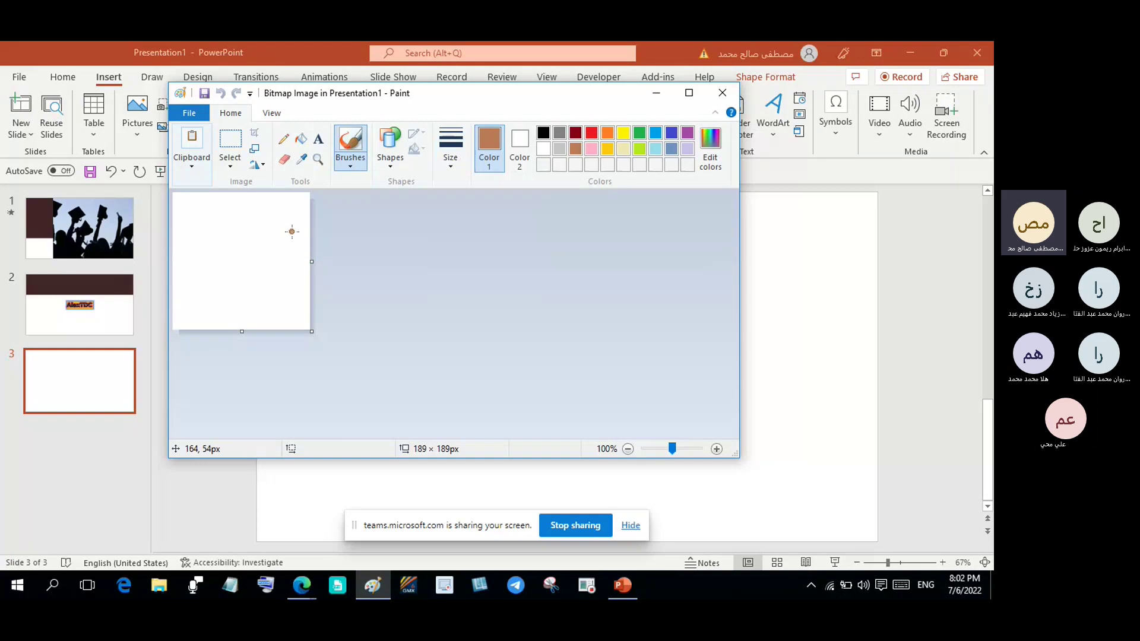
Paint five thick brown strokes and return the drawing to slide 3.
drag(292, 231, 240, 330)
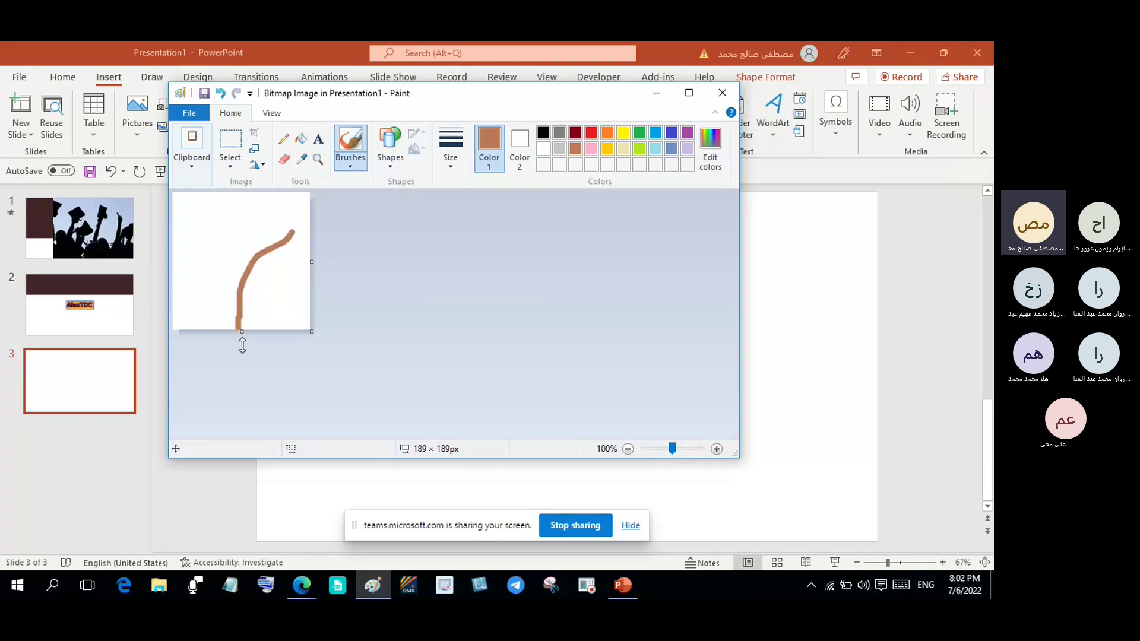
drag(197, 239, 184, 330)
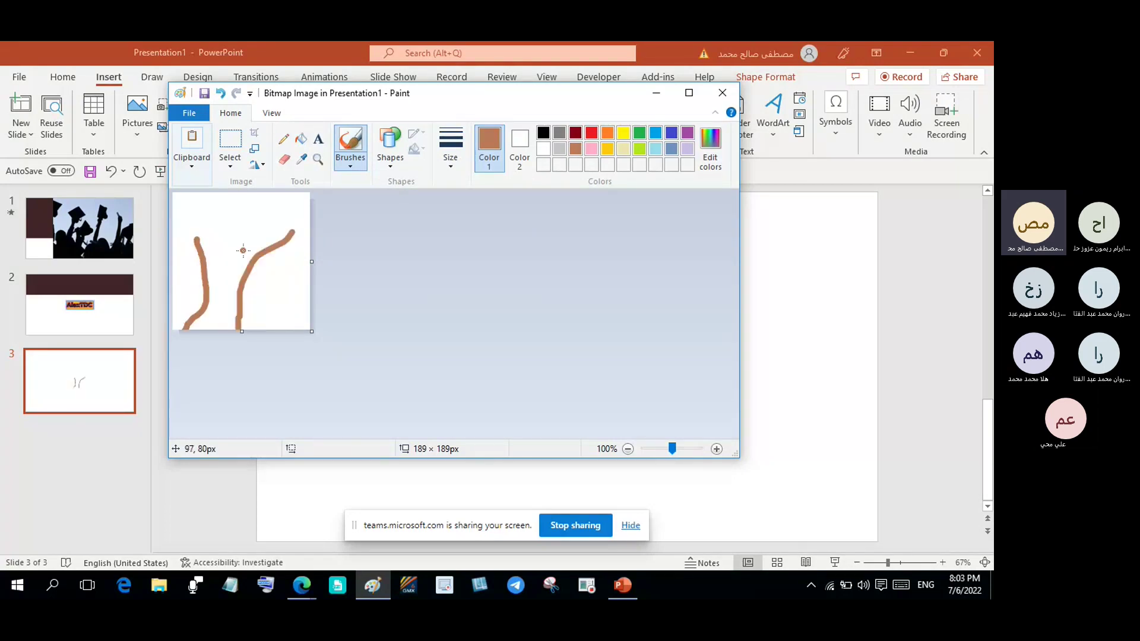
drag(243, 250, 237, 191)
drag(220, 231, 172, 206)
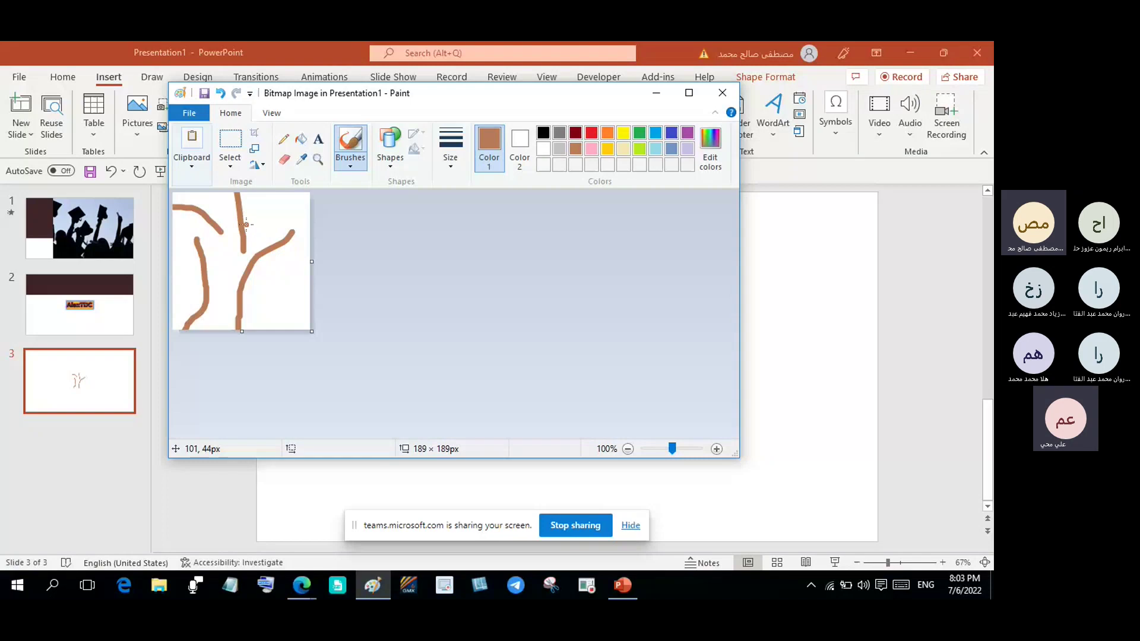
drag(246, 225, 278, 226)
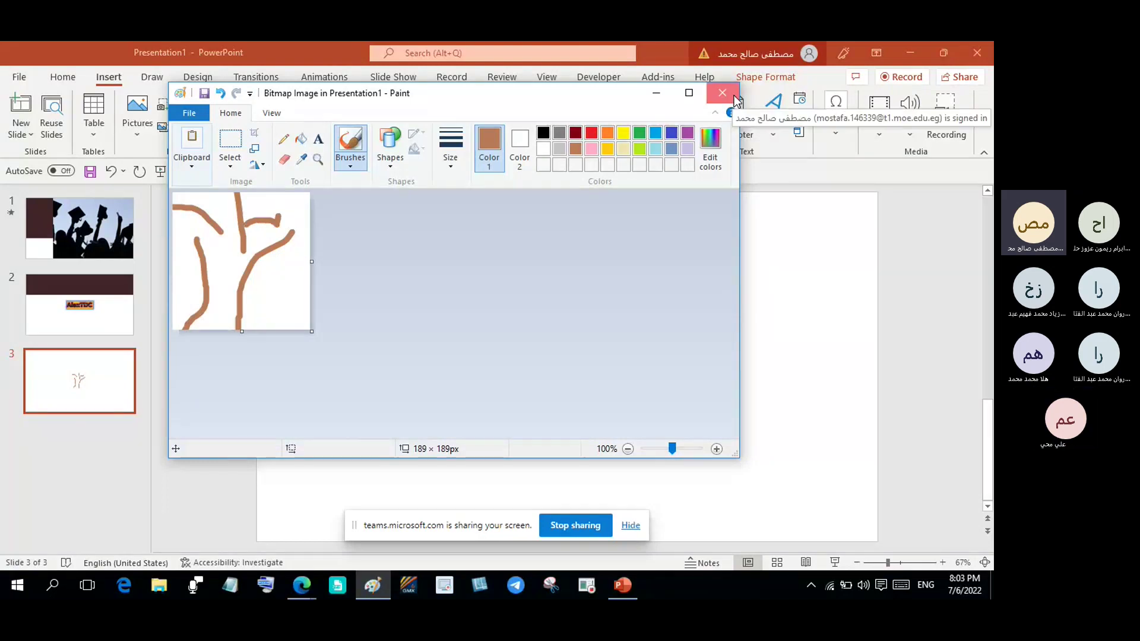
click(734, 96)
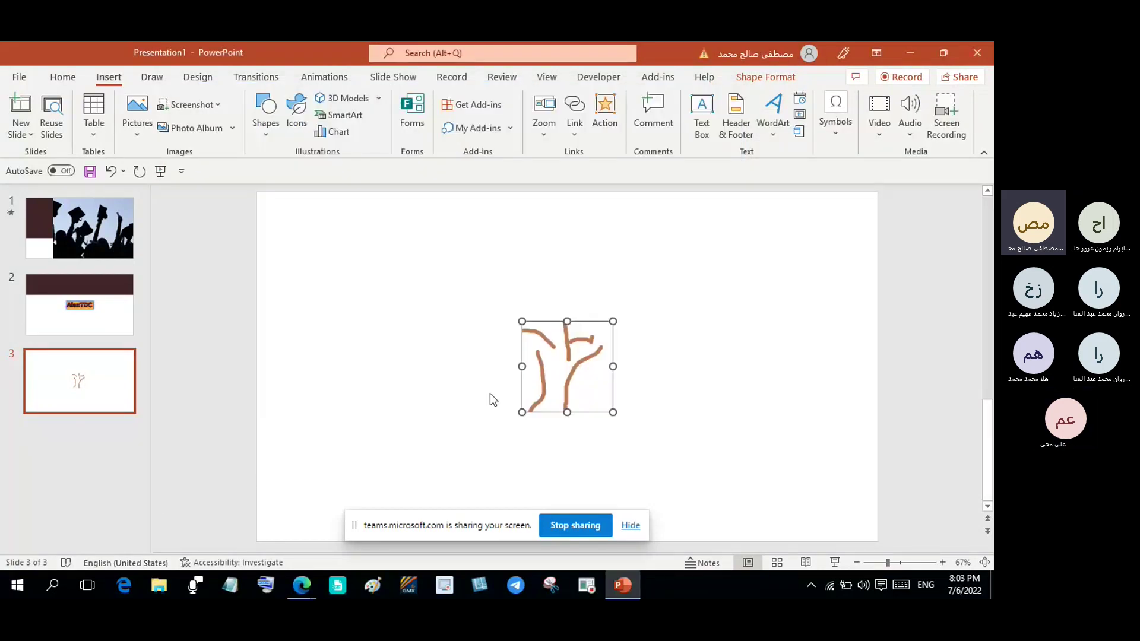
Move the brown drawing further left on slide 3, then reopen and close it in Paint.
mouse_move(580, 362)
mouse_down()
mouse_move(488, 299)
mouse_move(535, 399)
mouse_up()
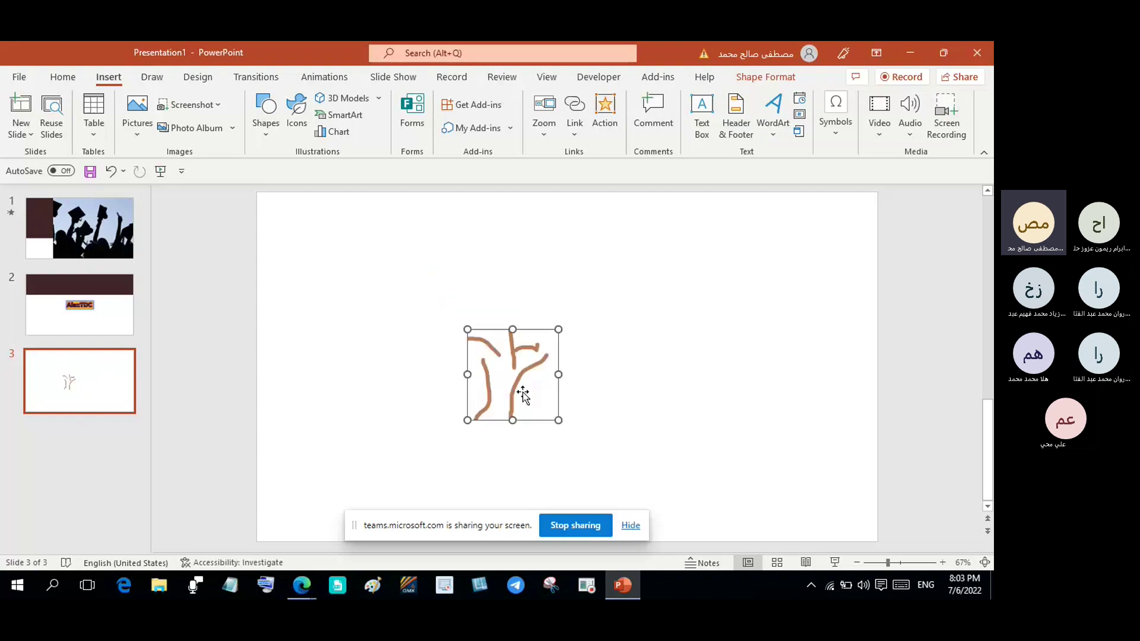
double_click(530, 363)
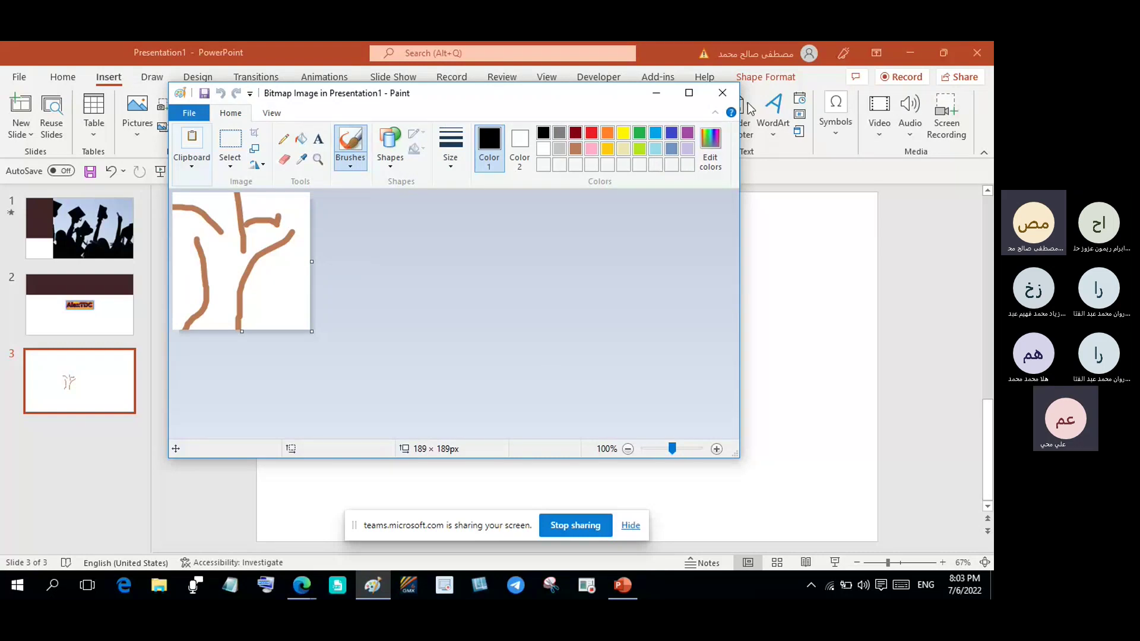
click(789, 326)
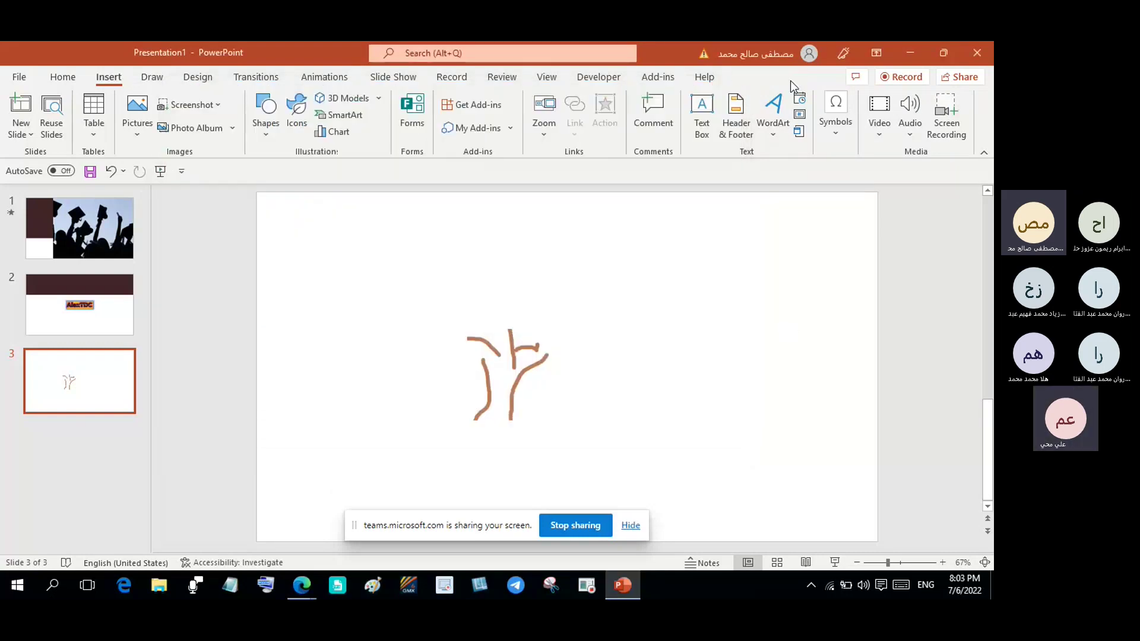
click(800, 132)
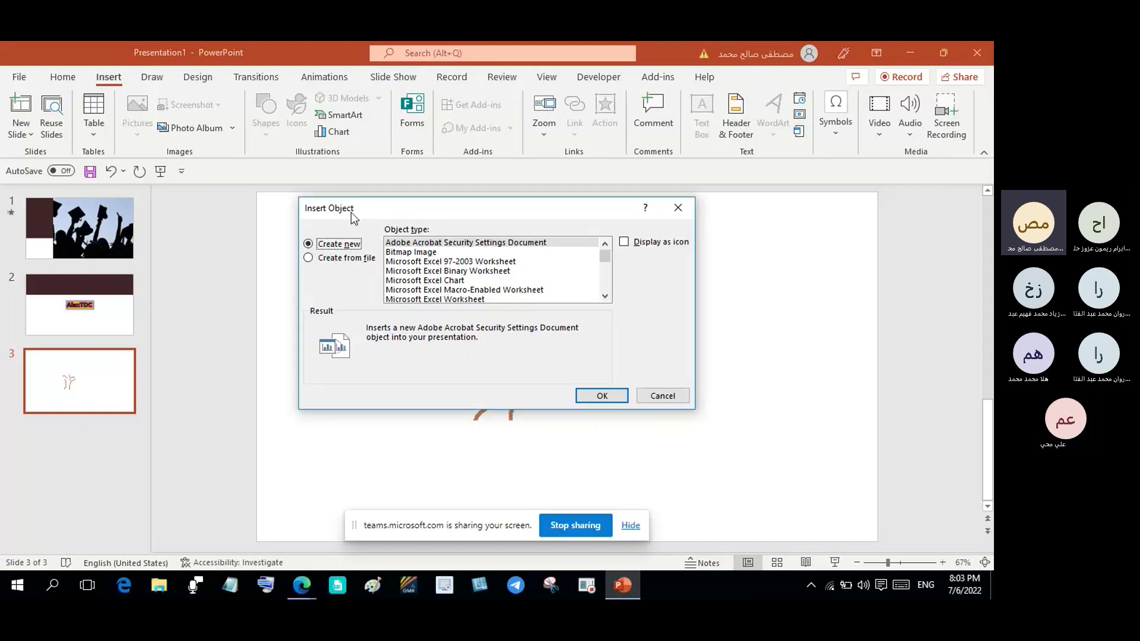
Embed the workbook 'طور و غير - تدريب.xlsx' on slide 3 using Create from file.
click(346, 258)
click(418, 272)
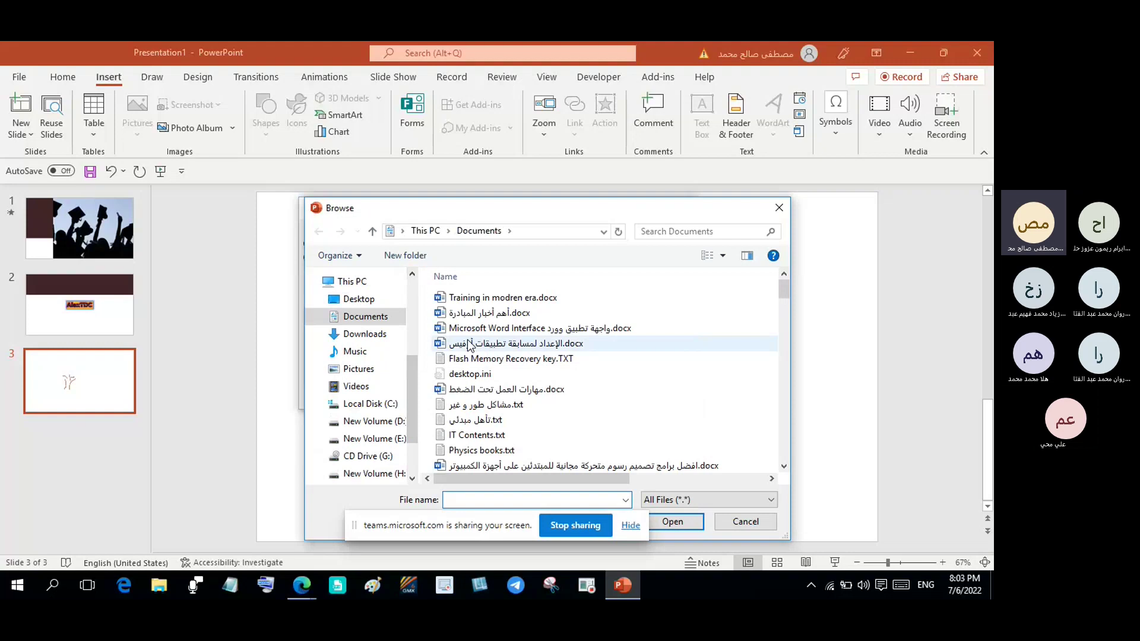
click(786, 405)
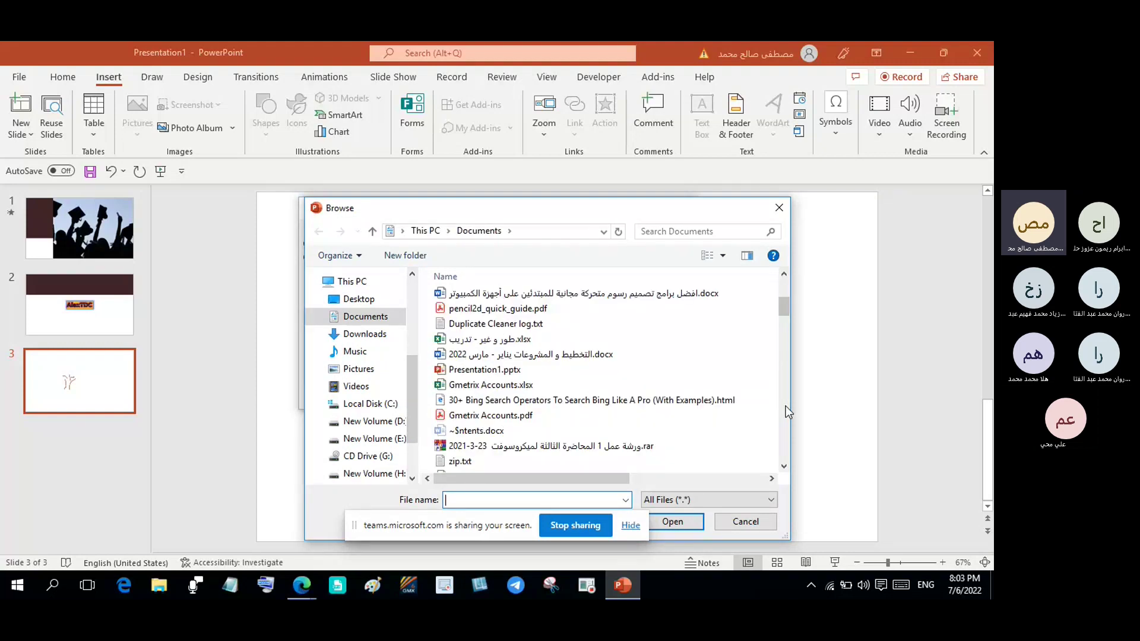
click(505, 343)
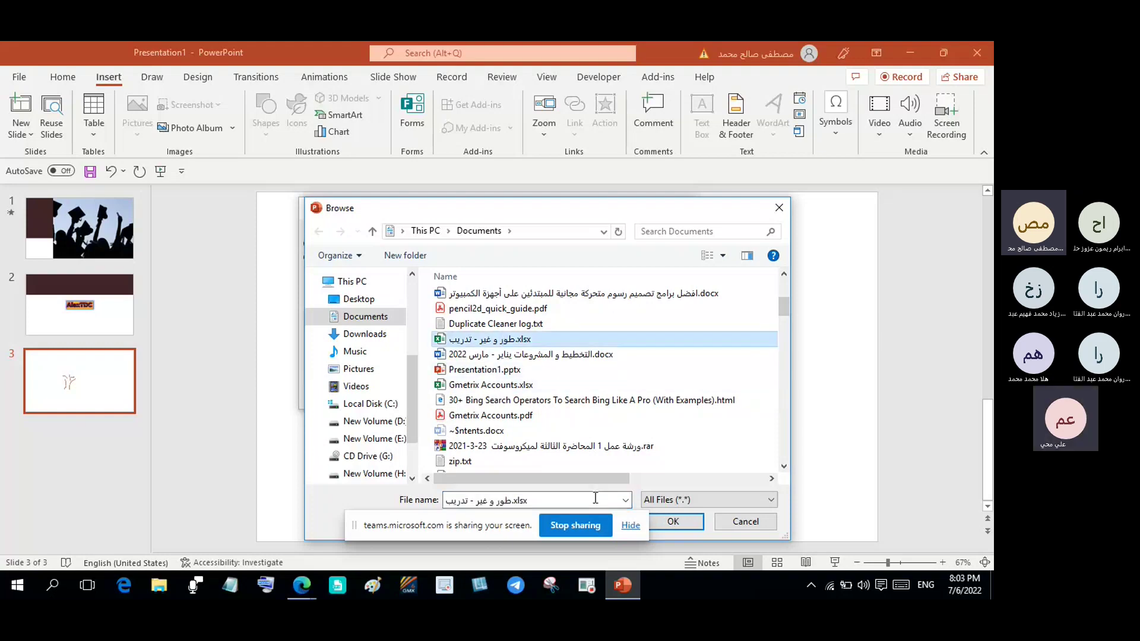
click(673, 523)
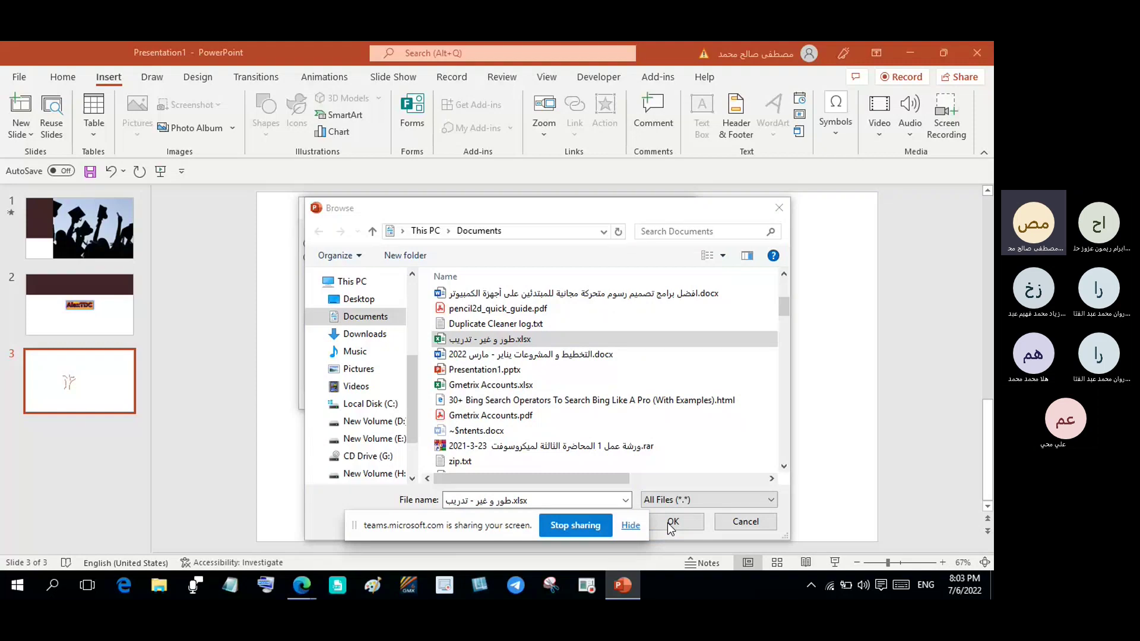
click(671, 523)
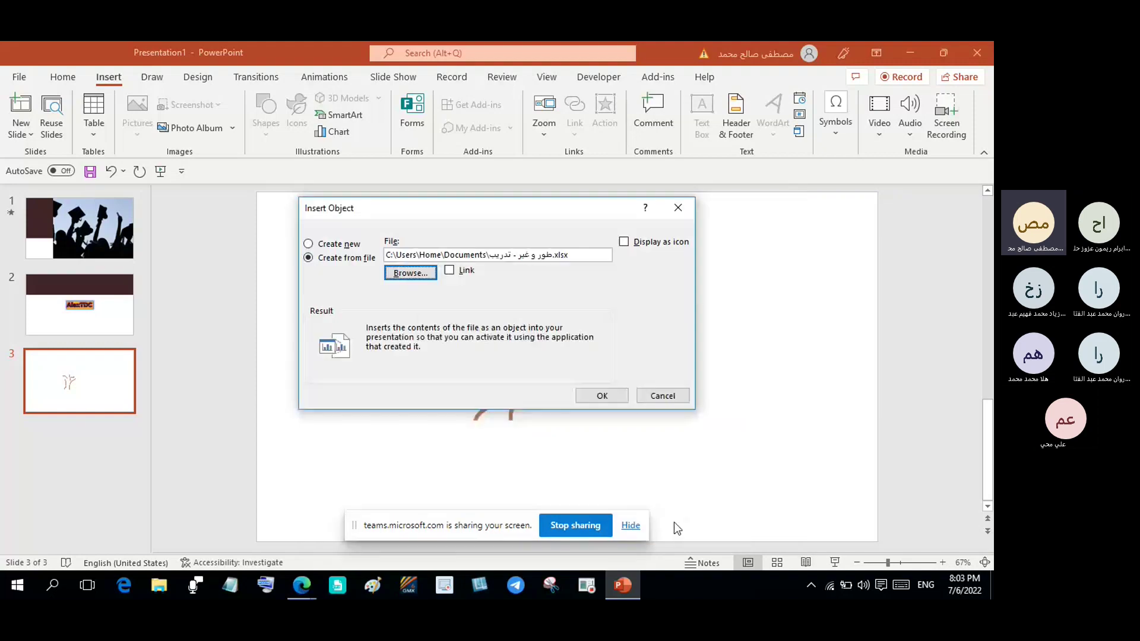
click(605, 397)
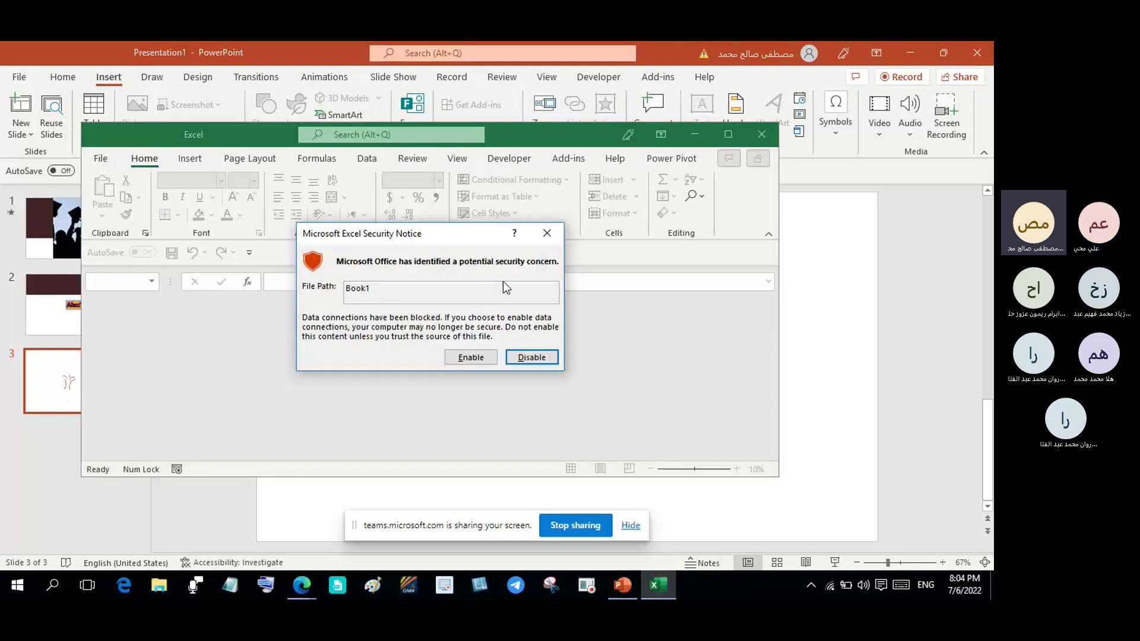
Allow the workbook's data connections, fill the embedded worksheet yellow and move it right.
click(471, 357)
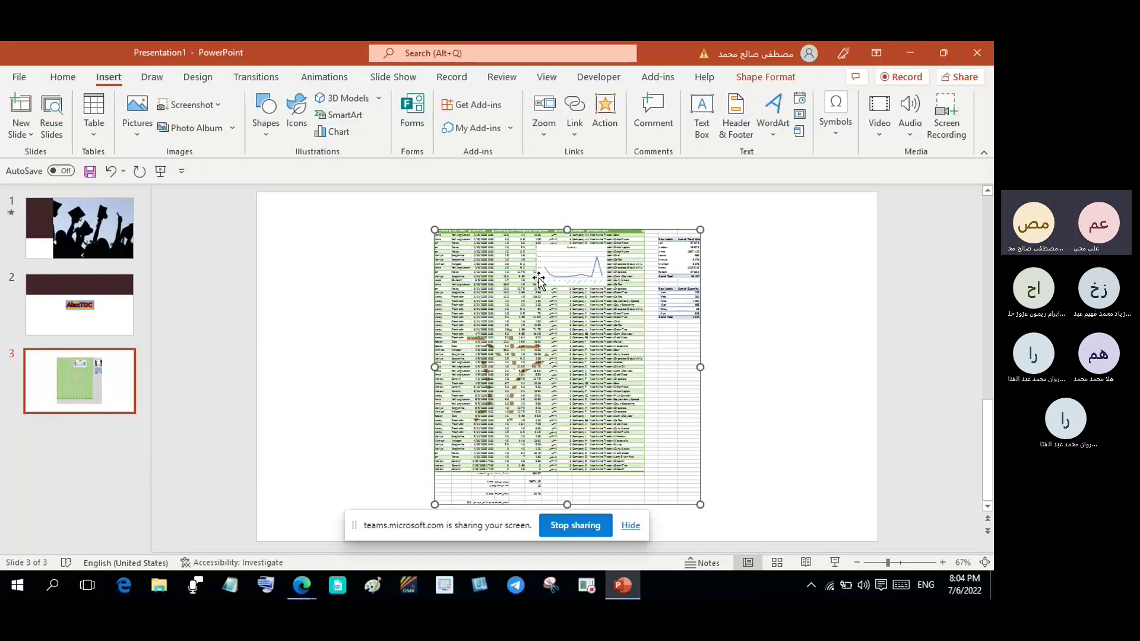
drag(539, 278, 419, 256)
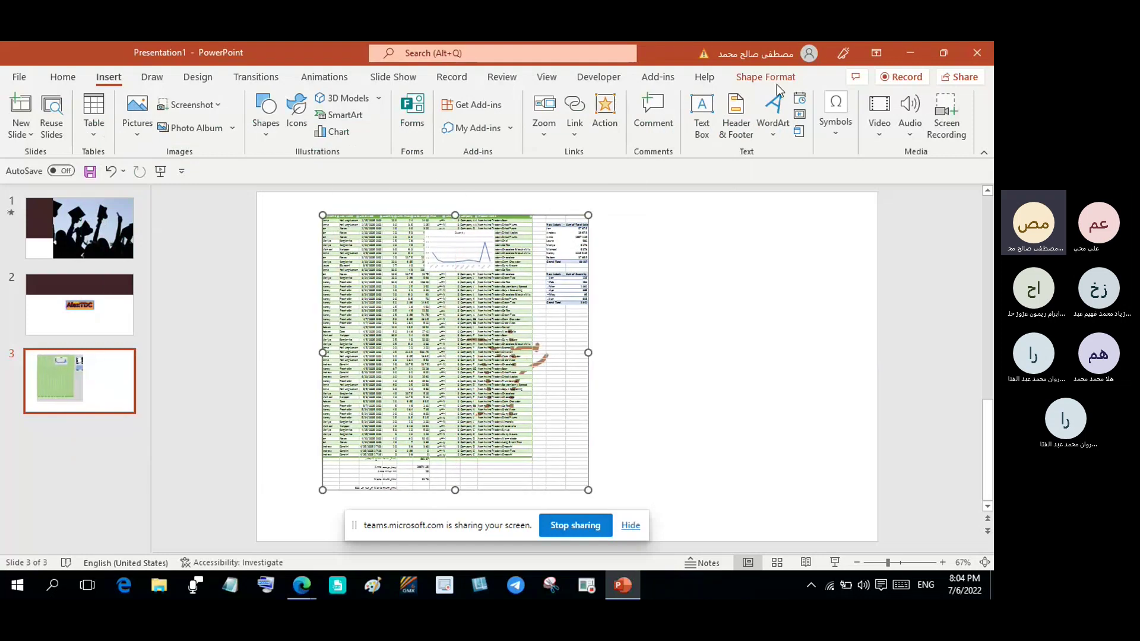
double_click(472, 253)
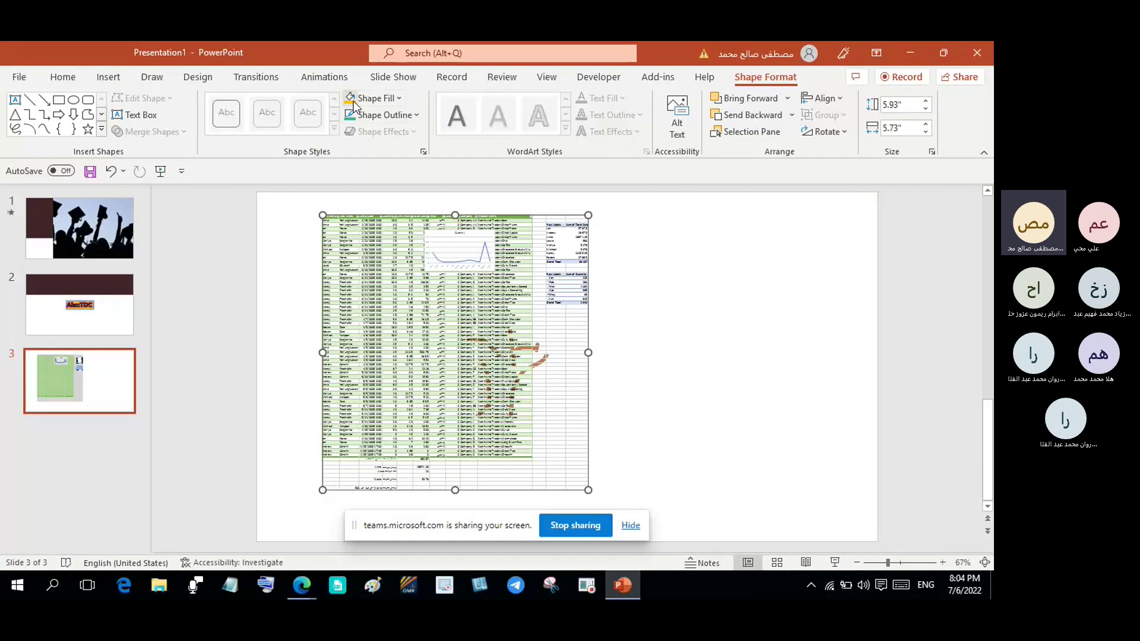
click(354, 101)
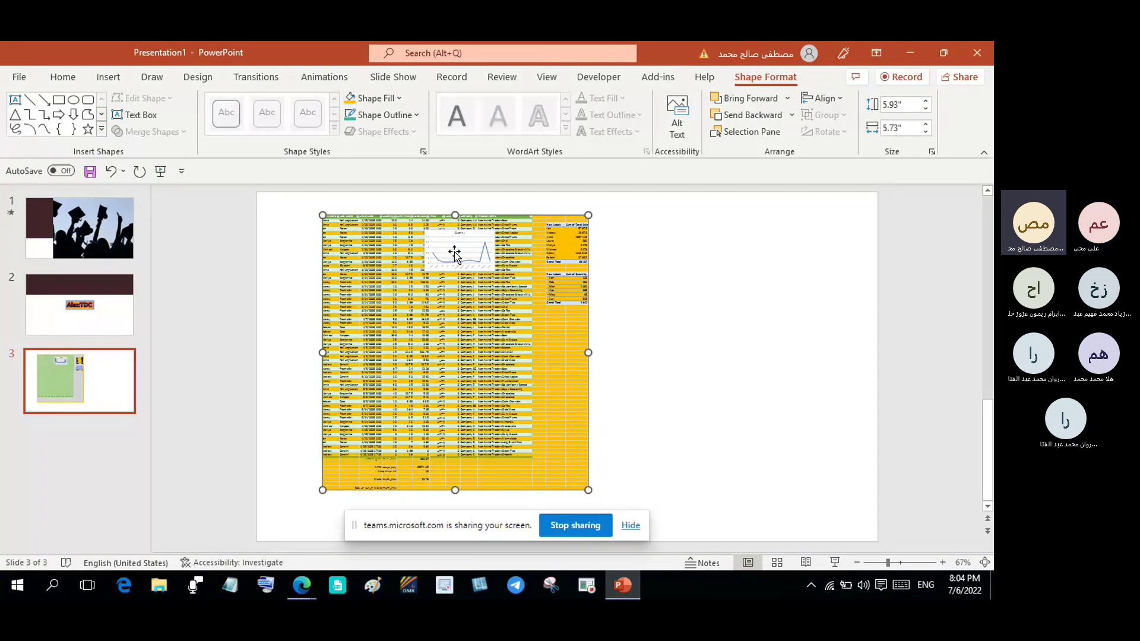
drag(454, 254, 620, 281)
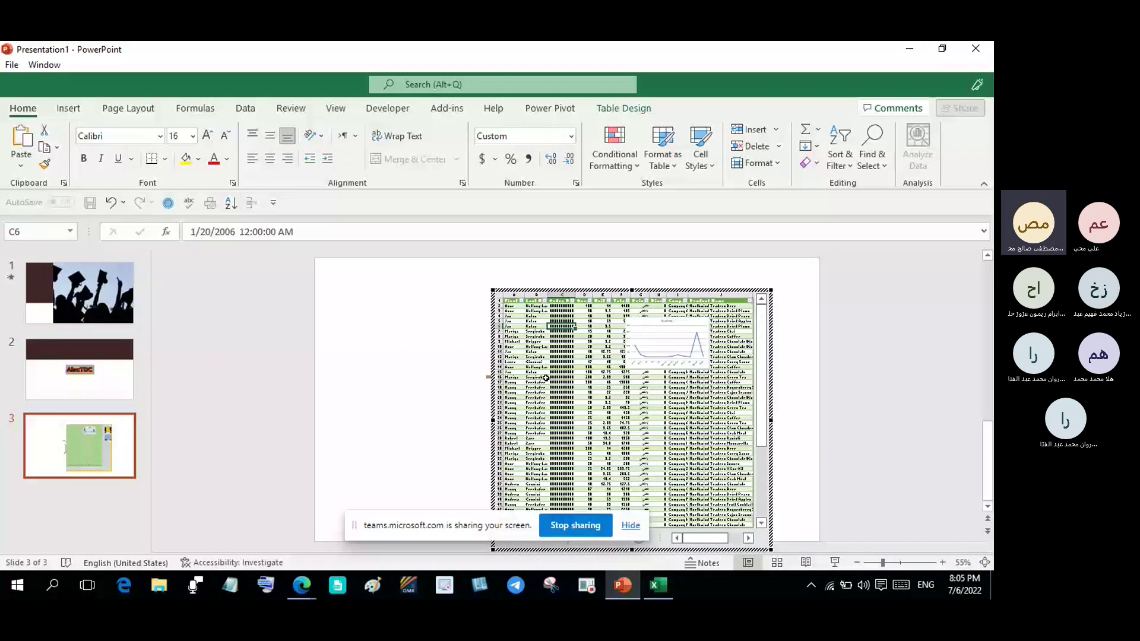
Exit the embedded yellow worksheet and deselect it, returning slide 3 to normal editing.
click(546, 378)
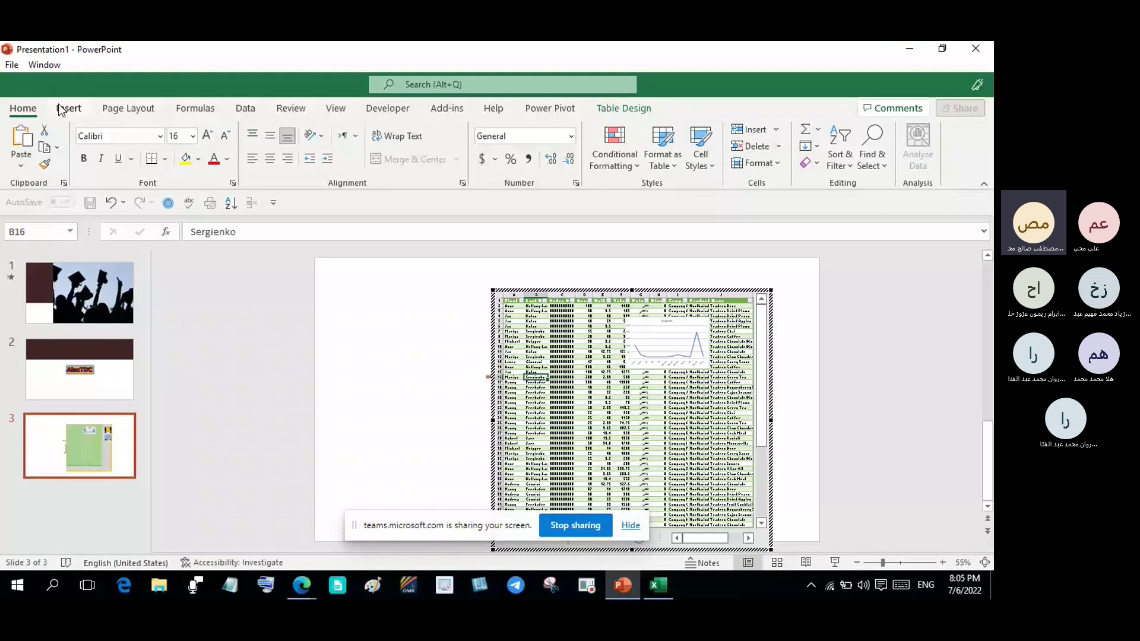
click(196, 108)
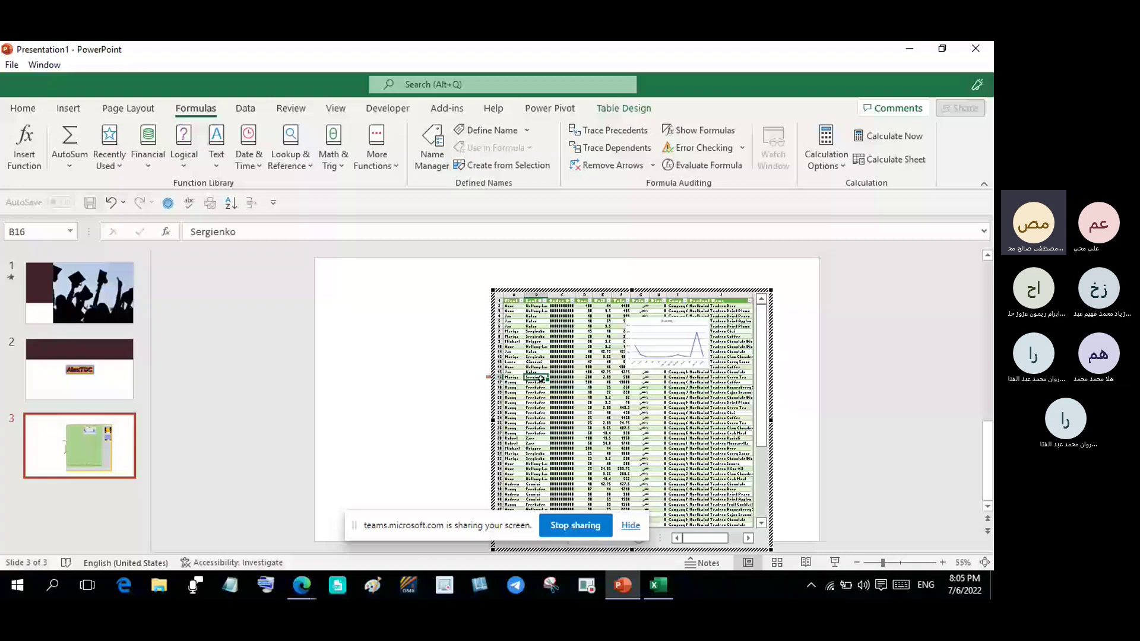
key(Escape)
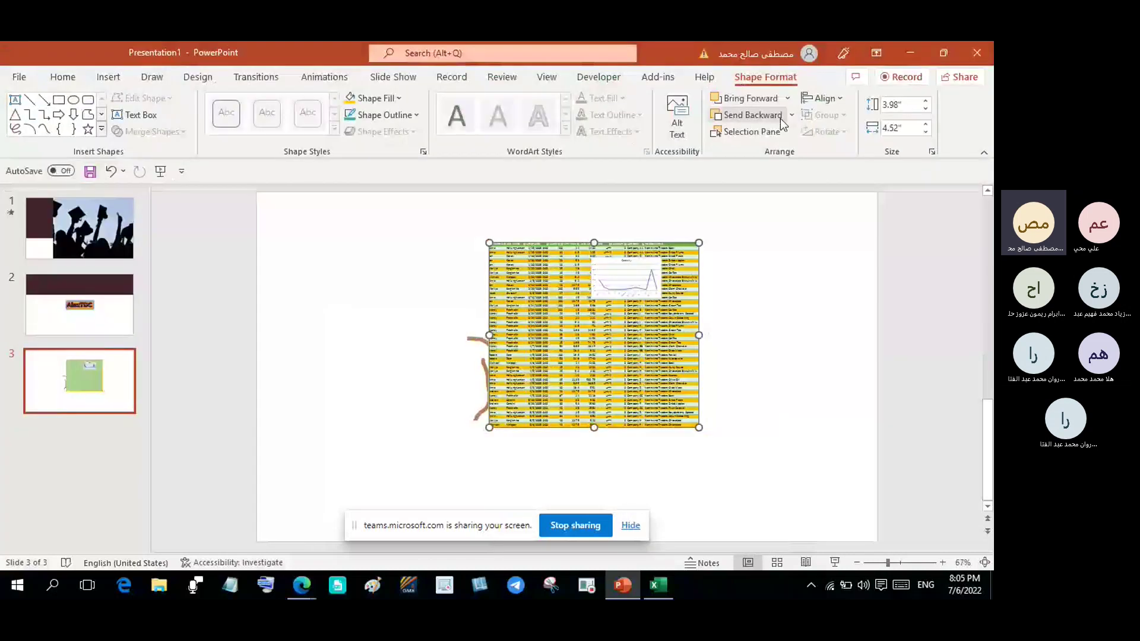
key(Escape)
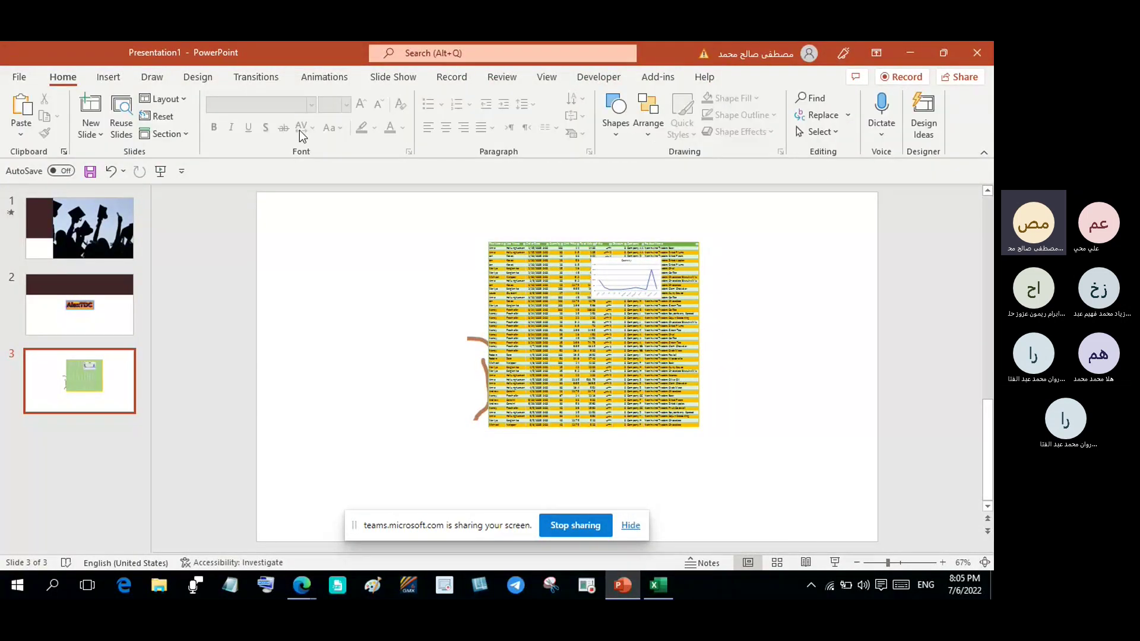
click(109, 77)
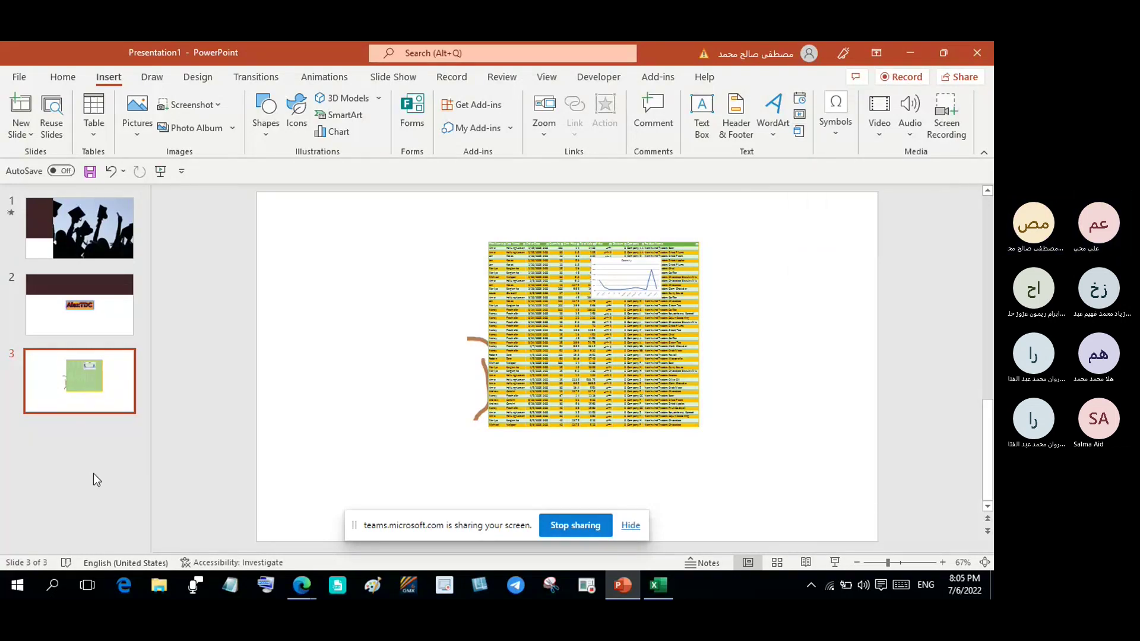
Add a new blank slide 4 after slide 3.
click(98, 440)
key(Return)
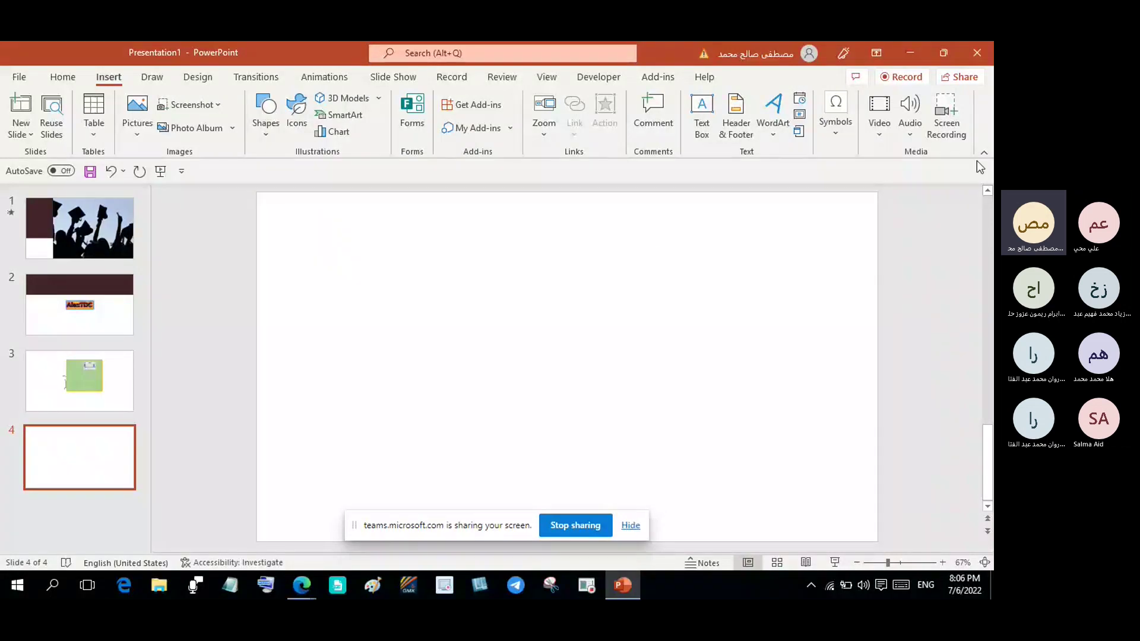
click(839, 136)
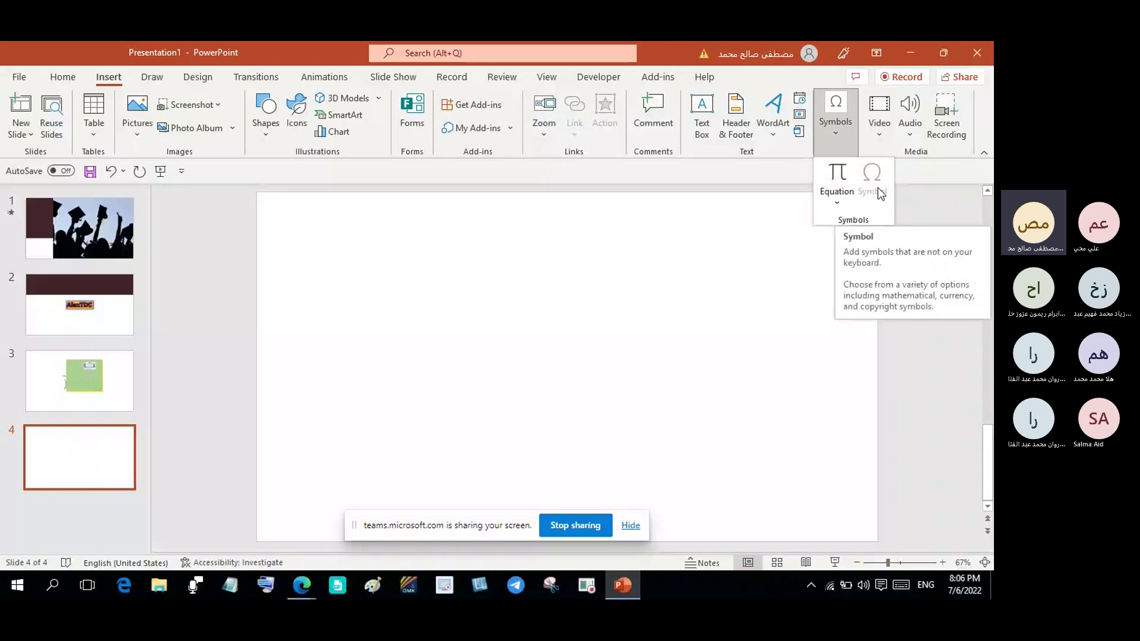
click(702, 121)
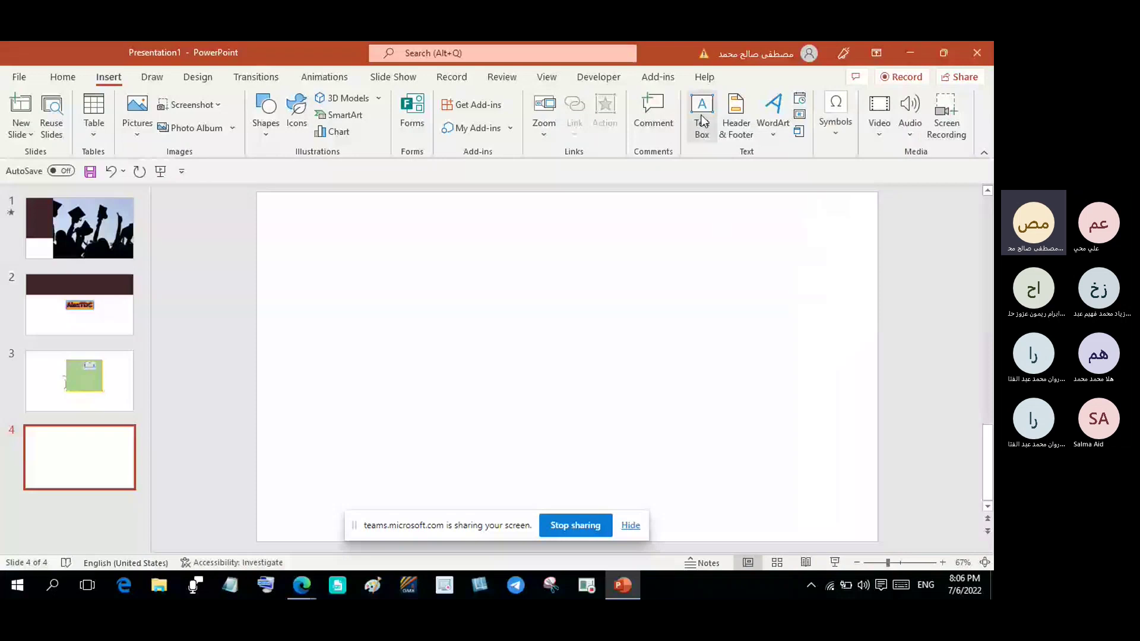
Draw a wide empty text box across the upper part of slide 4.
click(703, 120)
drag(288, 260, 712, 357)
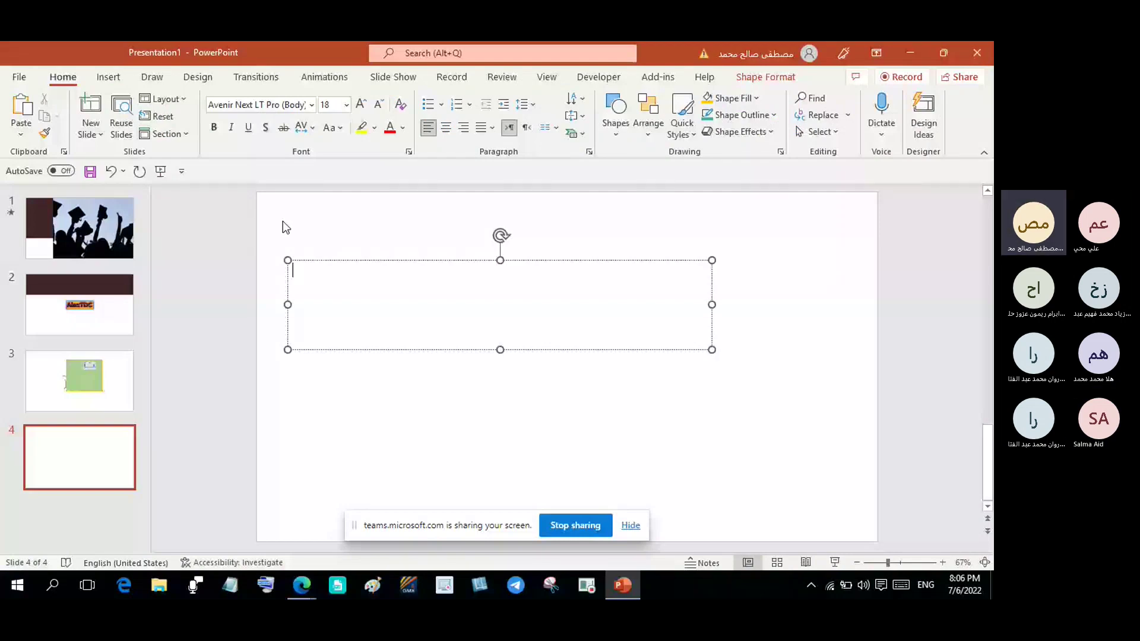
click(109, 77)
click(836, 113)
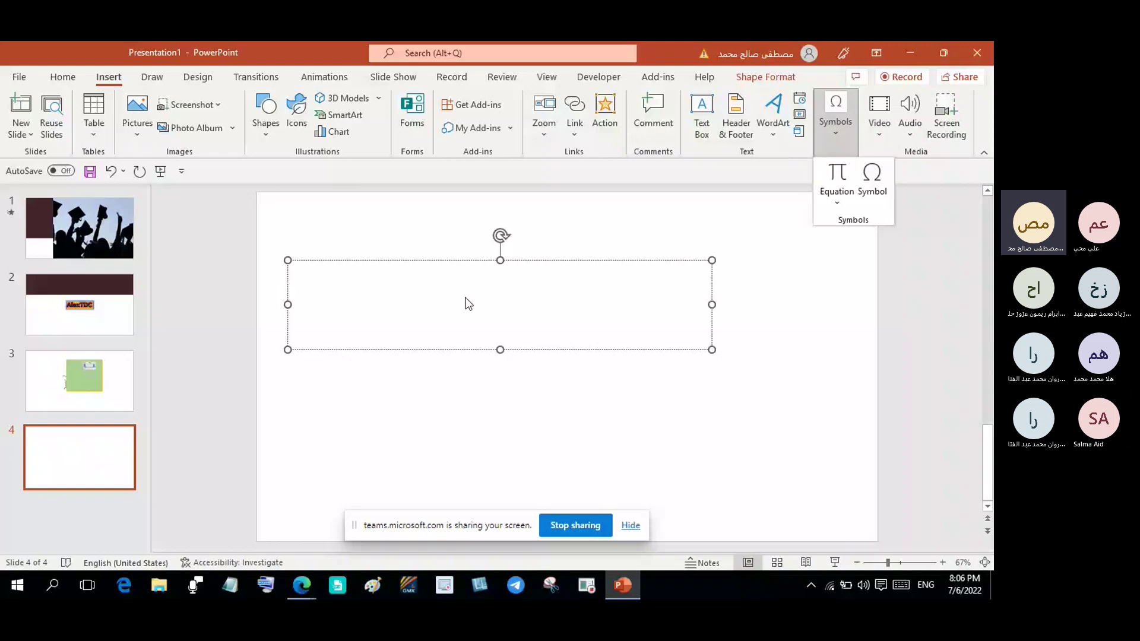
In the Symbol dialog, try the LilyUPC and Libre Franklin Thin fonts.
click(872, 185)
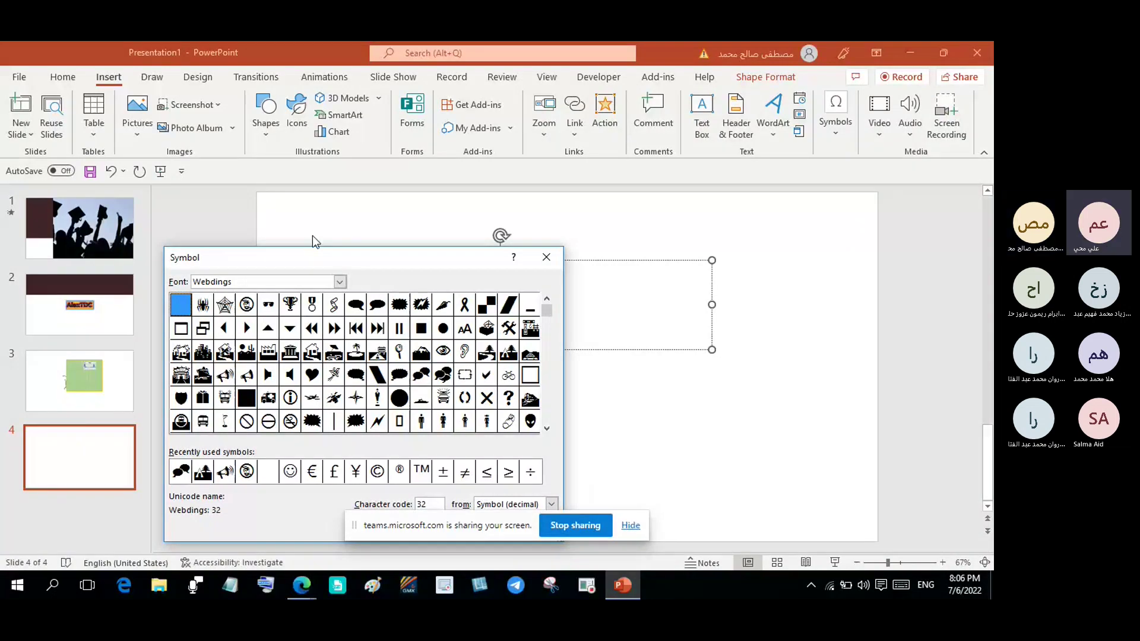
click(340, 282)
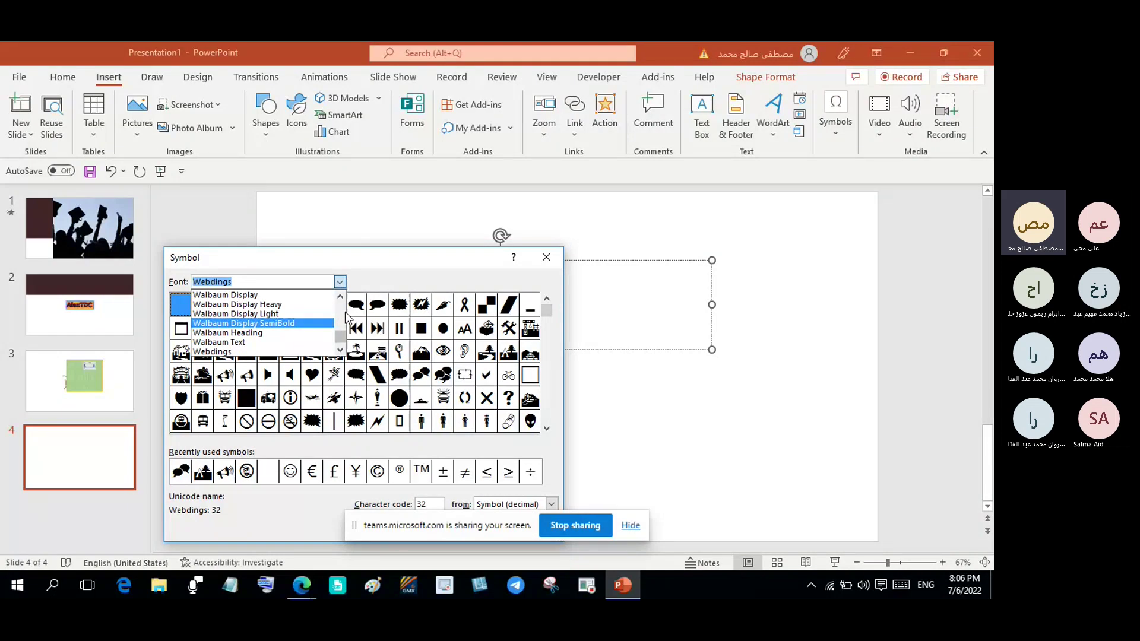
scroll(340, 342, up, 5)
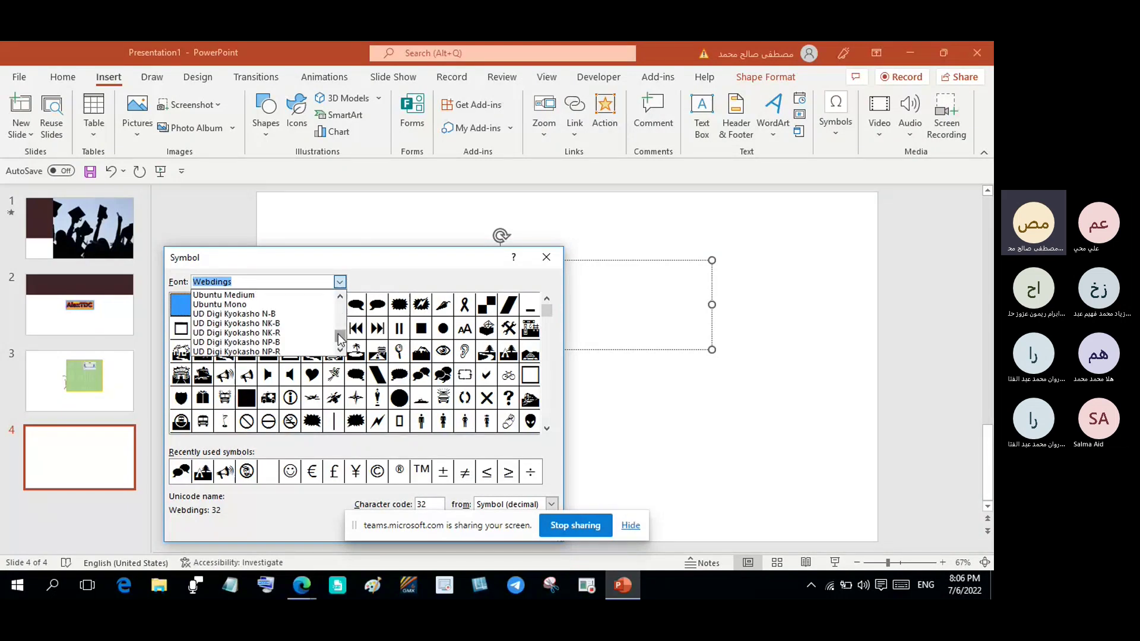
drag(340, 339, 340, 323)
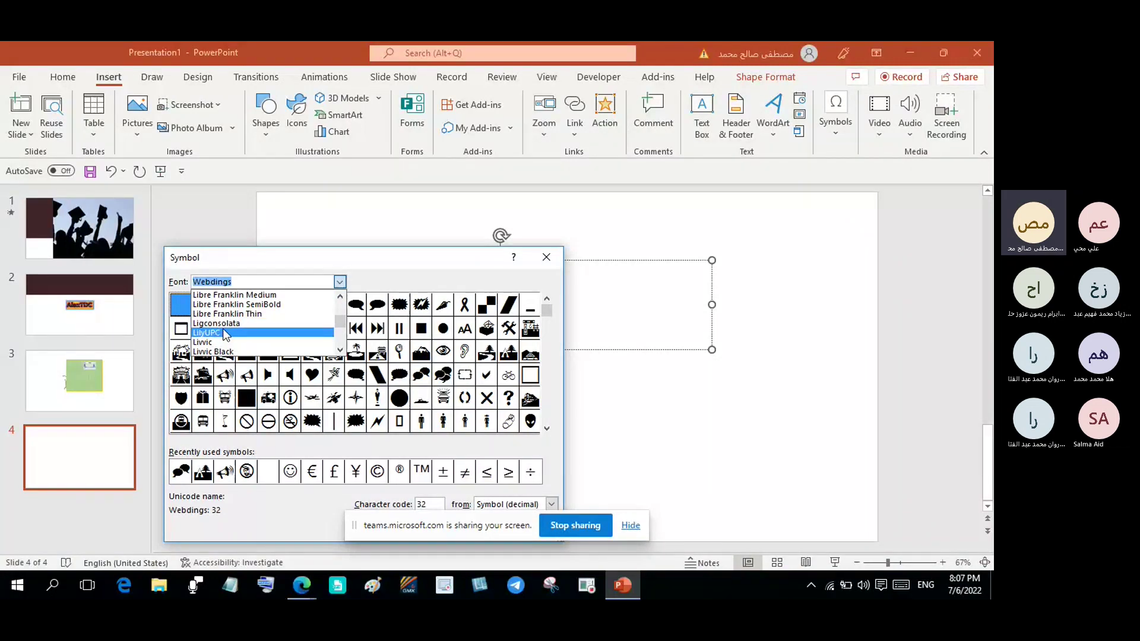
click(225, 334)
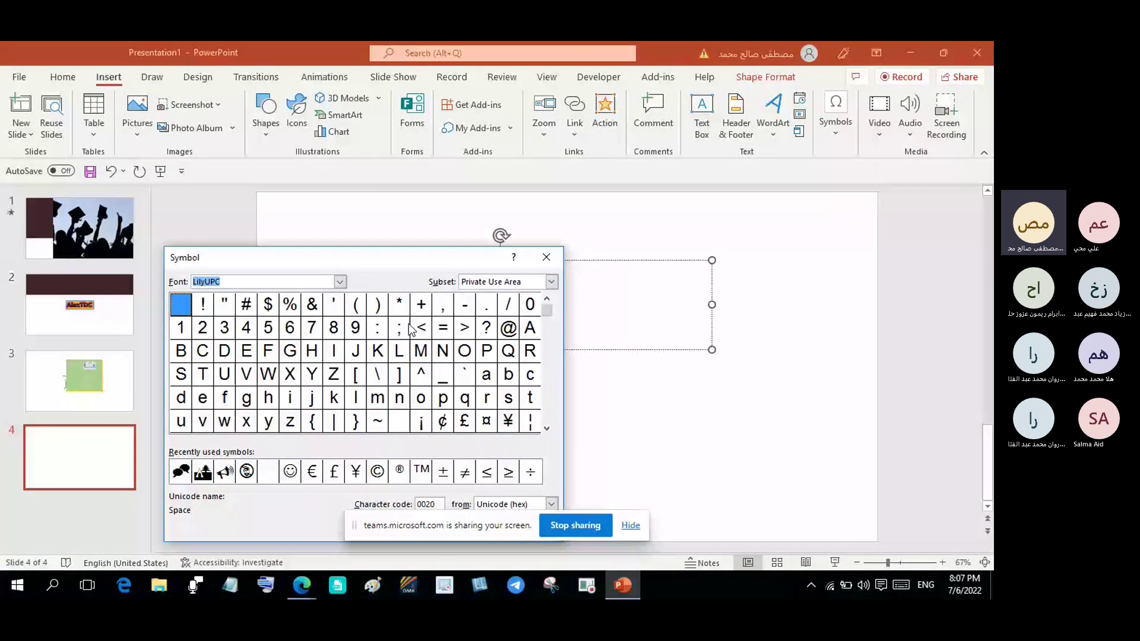
click(341, 282)
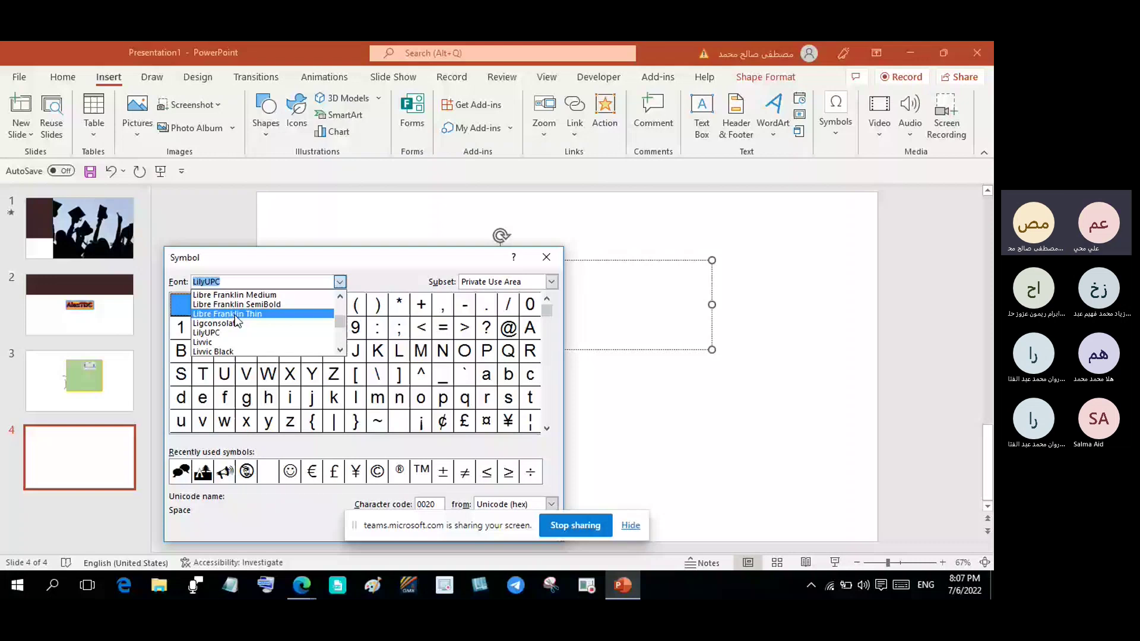
click(236, 314)
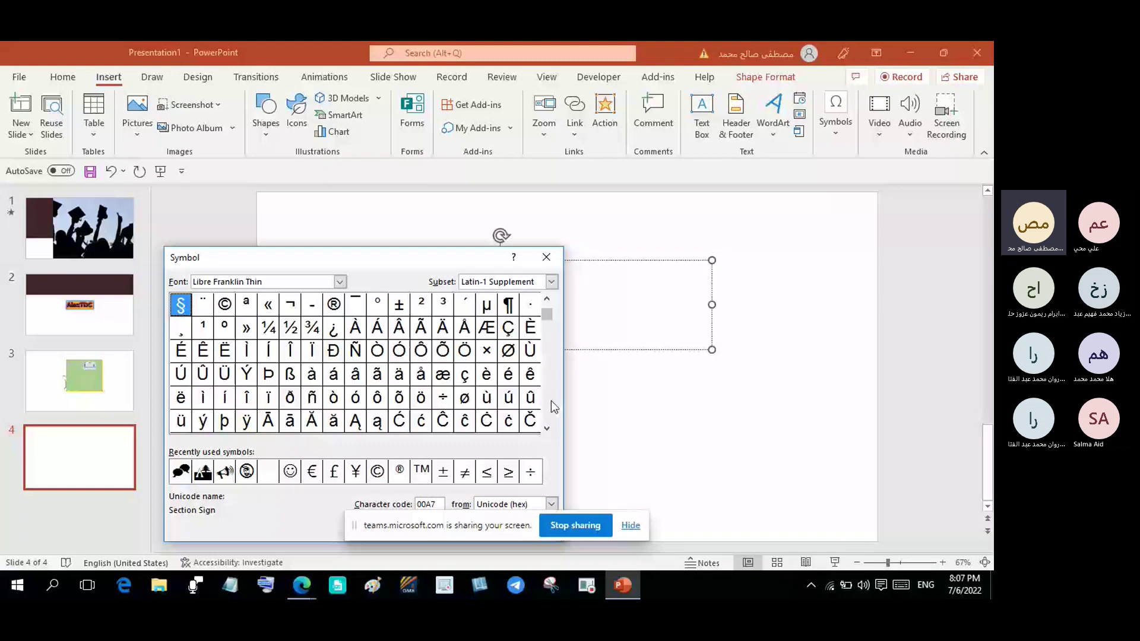
Switch the symbol font to Livvic Black and insert Ş (015E) into the text box.
scroll(552, 407, down, 2)
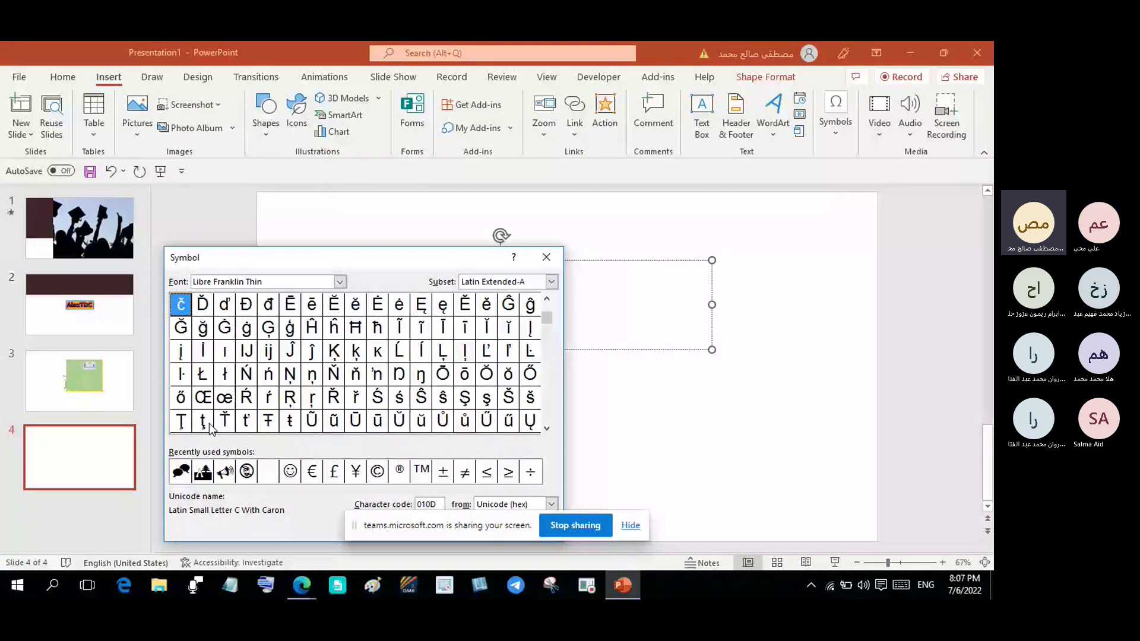
click(340, 283)
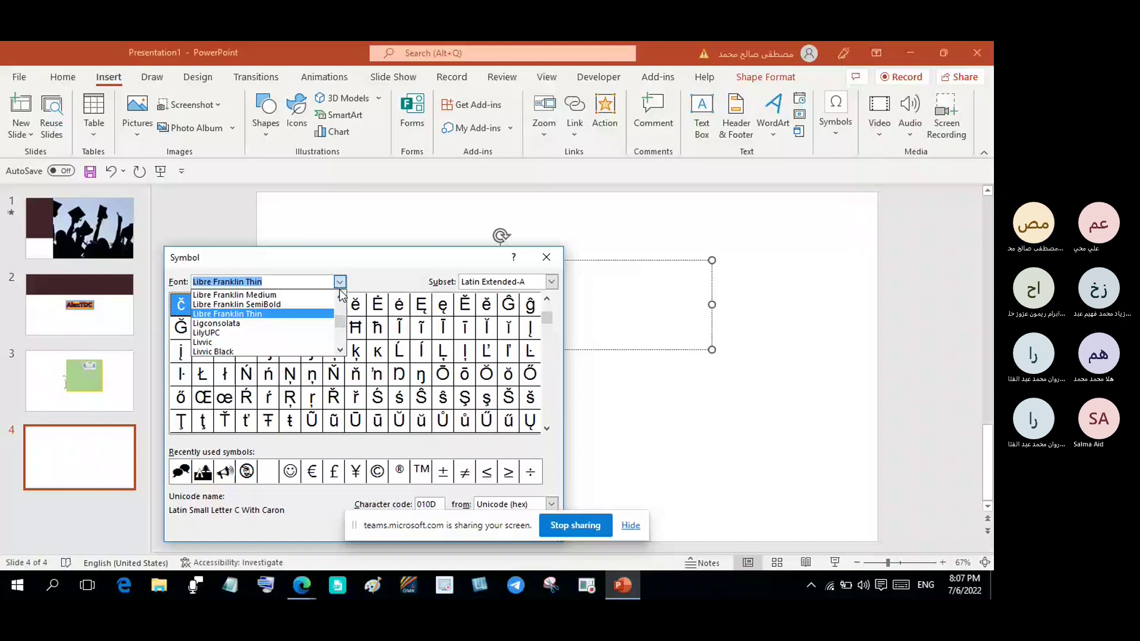
click(213, 352)
click(465, 397)
drag(461, 256, 451, 169)
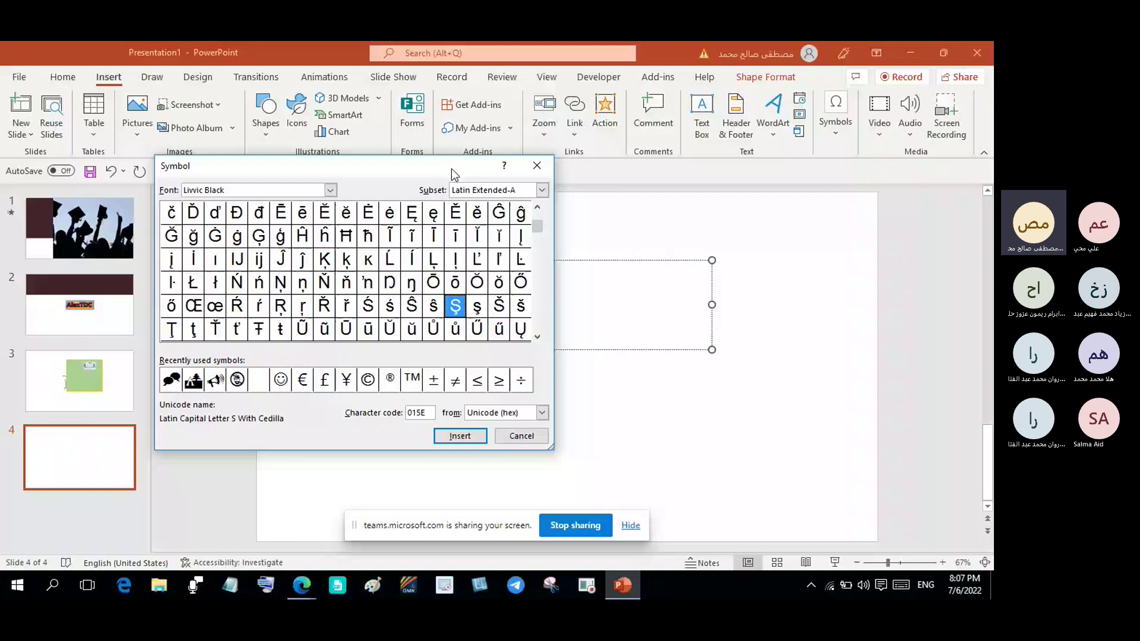
key(Return)
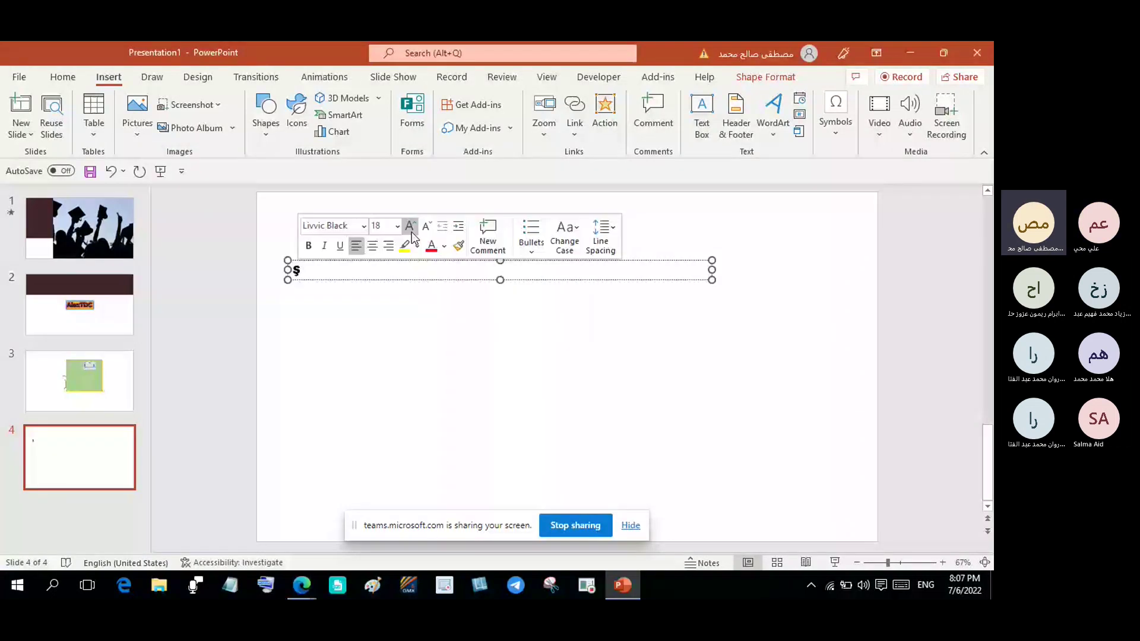
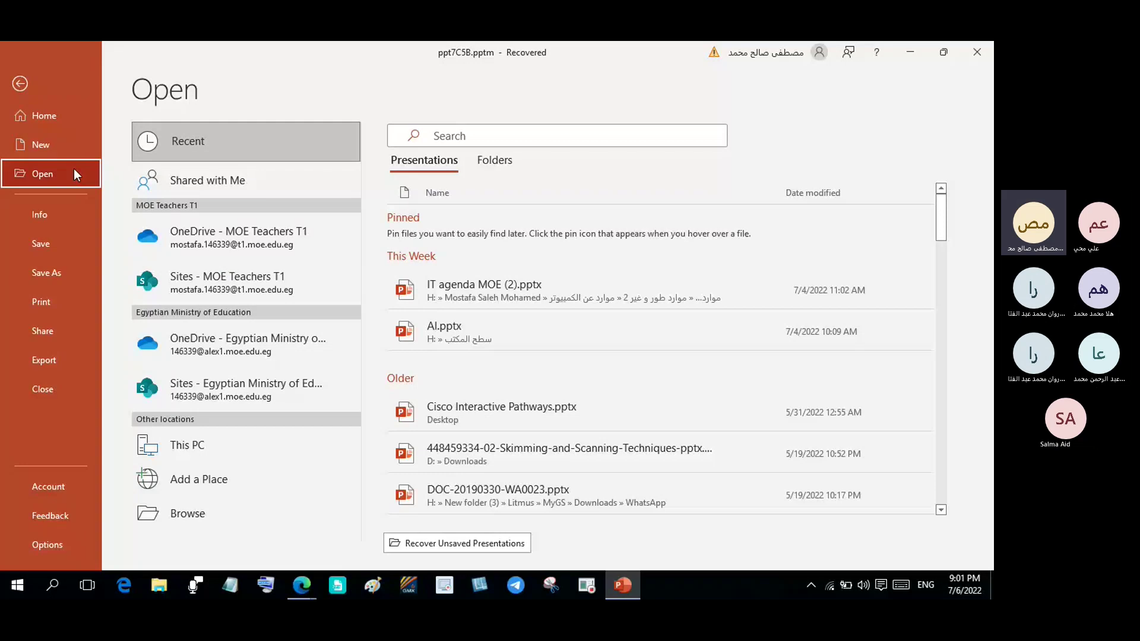
On the Info page, show the Compress Media choices: Full HD, HD and Standard (480p).
click(65, 209)
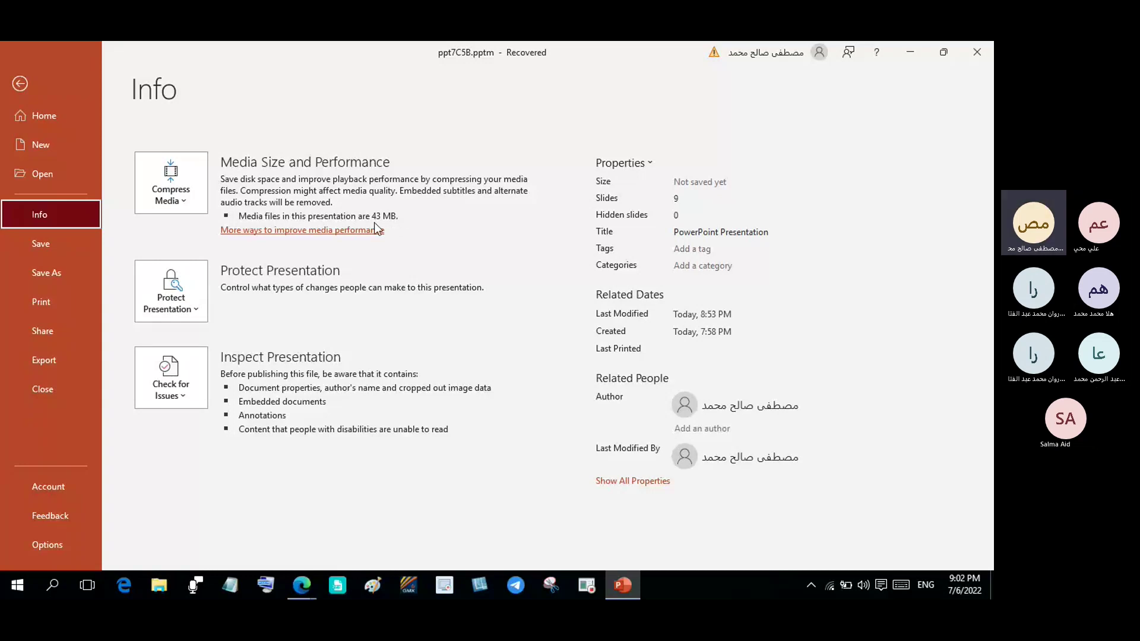
click(184, 196)
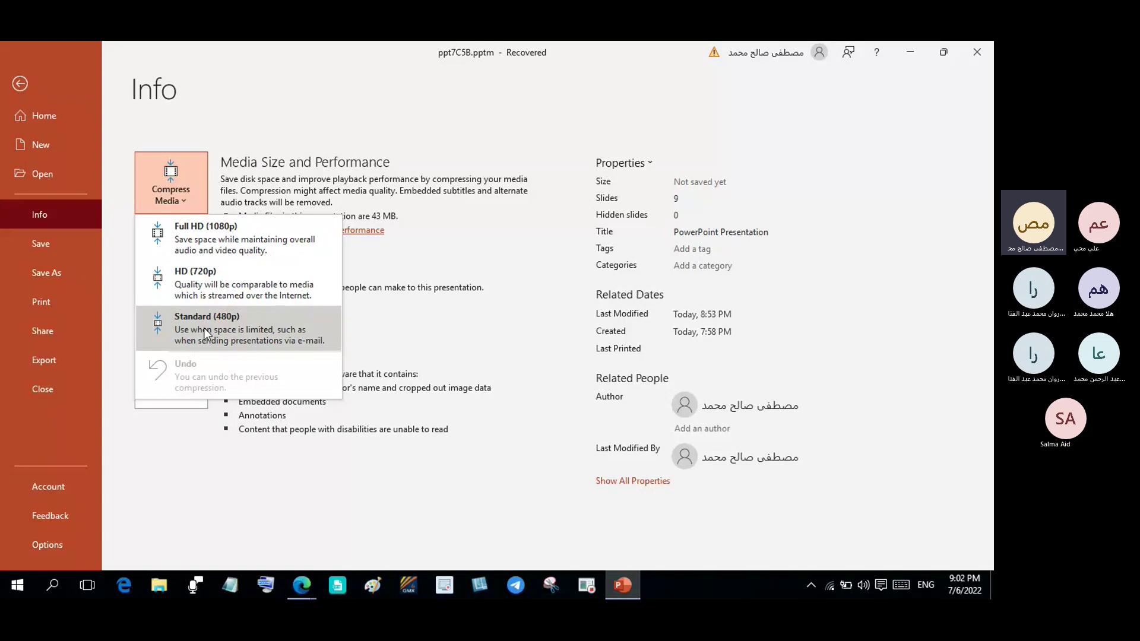
Compress the videos to Standard (480p), cutting media from 43 MB to 9.8 MB.
click(252, 336)
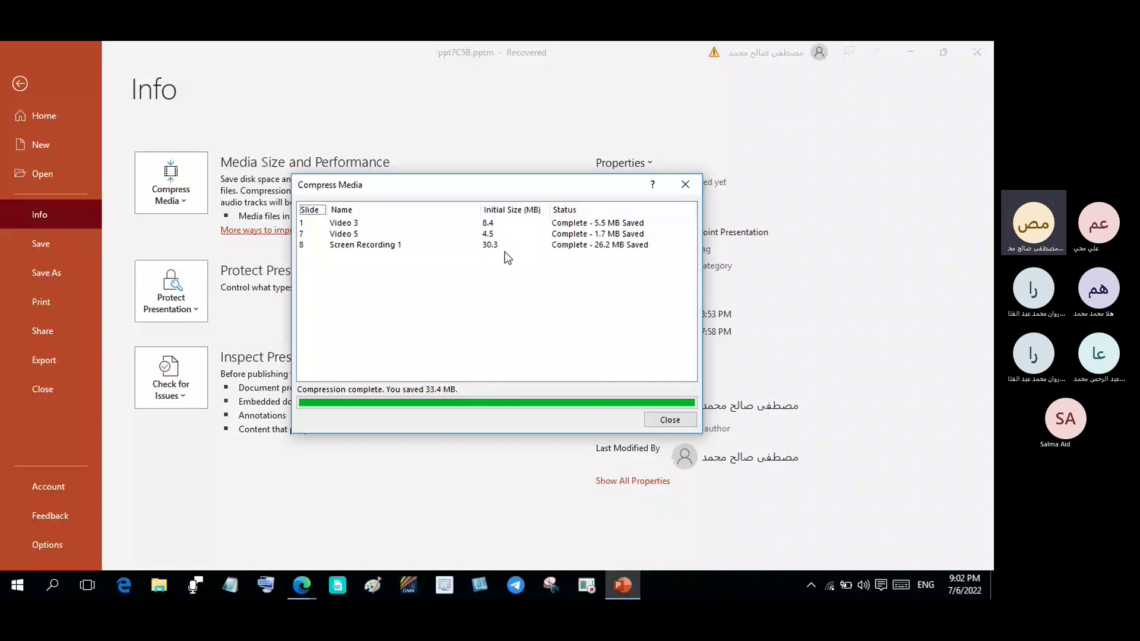
click(660, 425)
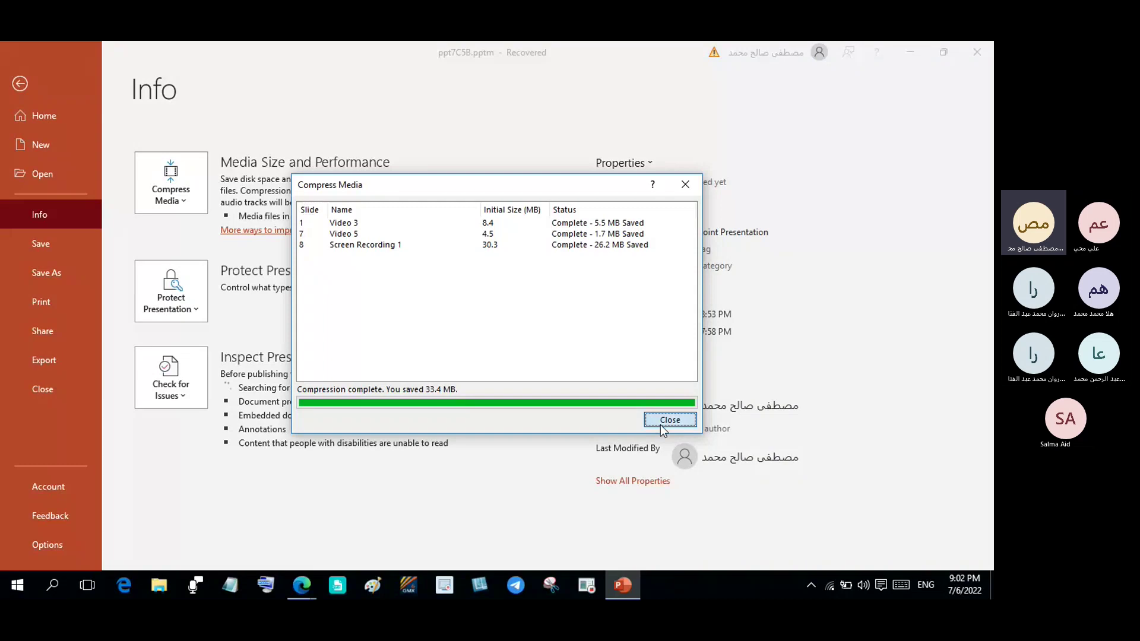
click(660, 425)
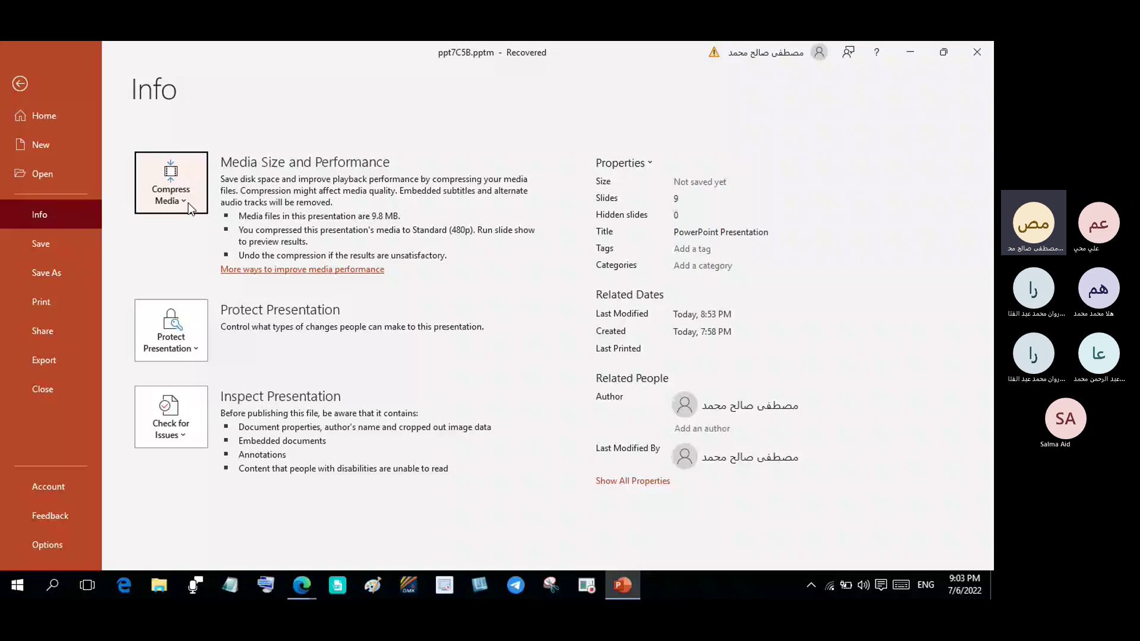
Show the Protect Presentation options, such as read-only, password encryption and mark as final.
click(192, 348)
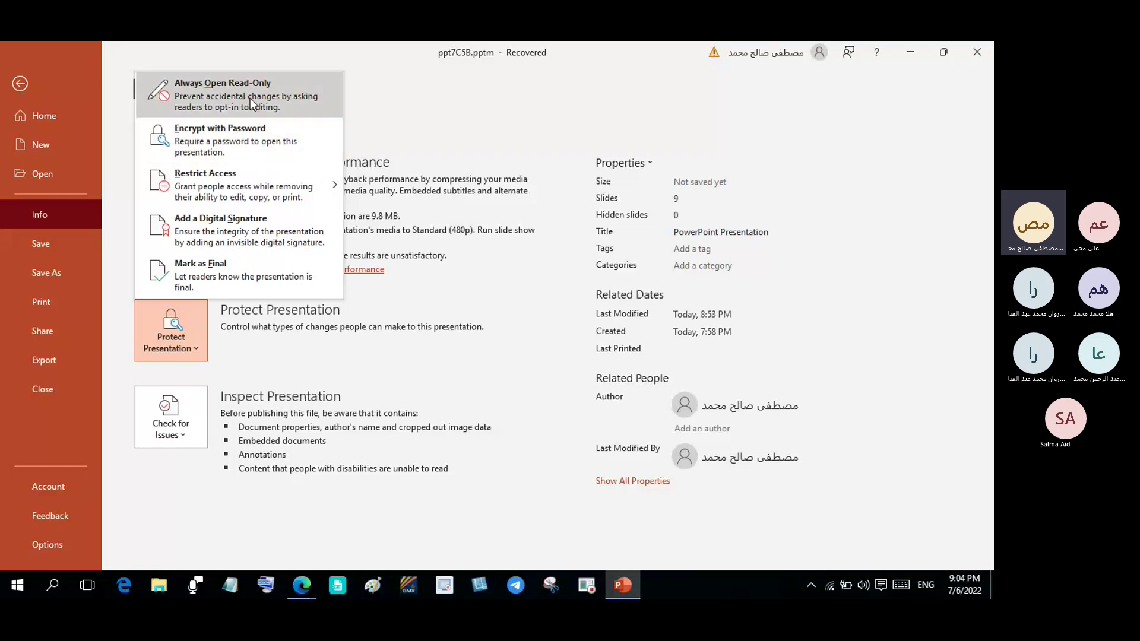
Encrypt the presentation with a password, entering it and confirming it.
click(247, 133)
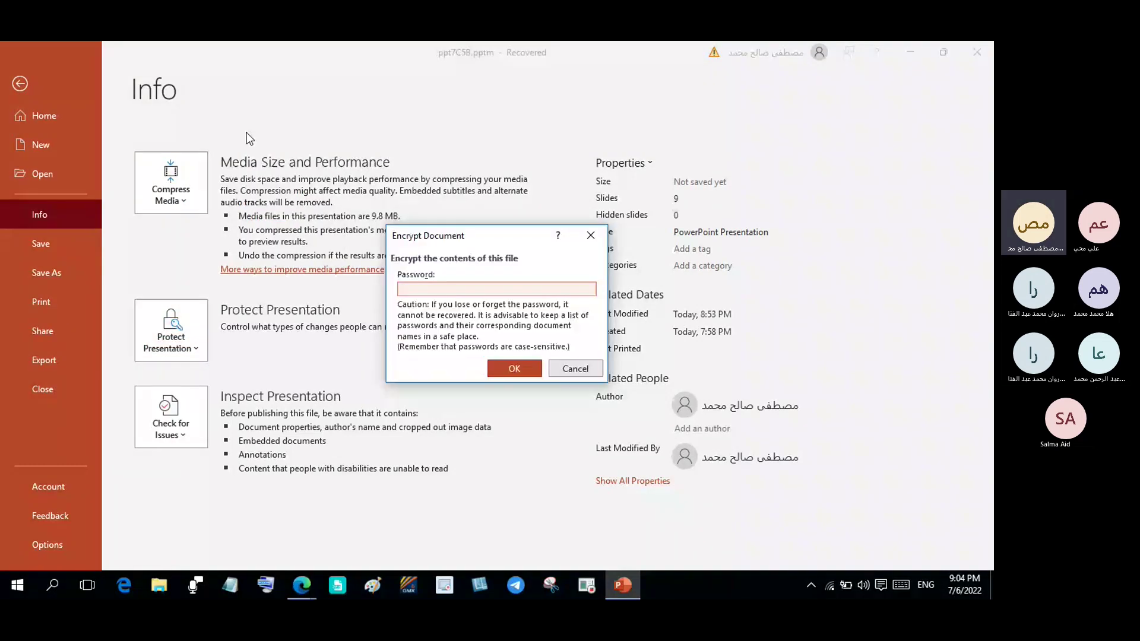
click(502, 372)
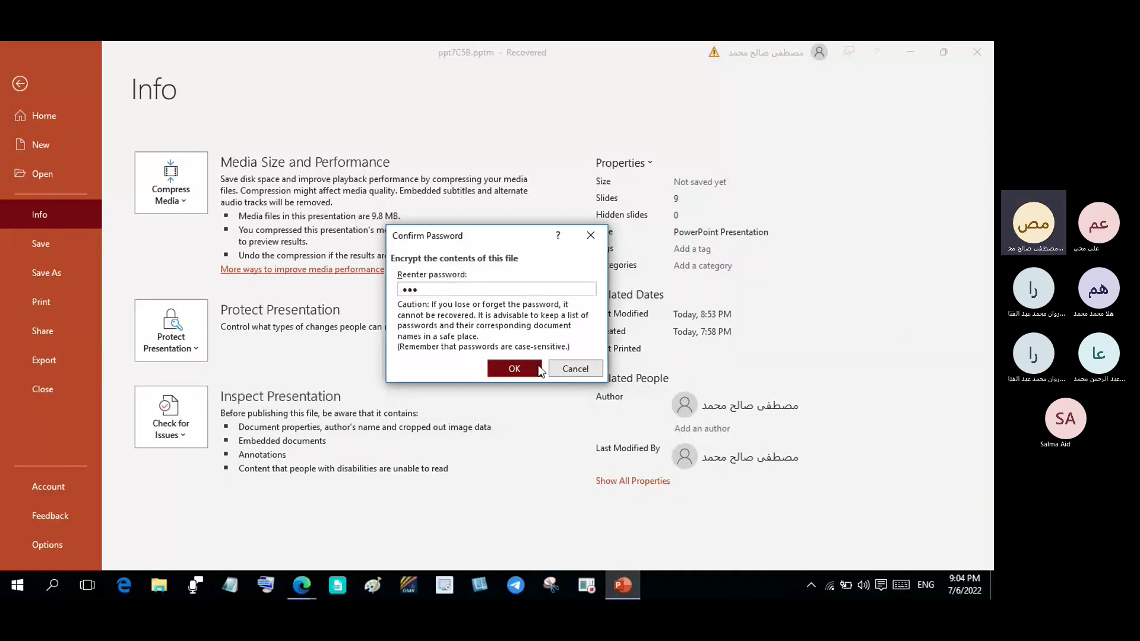
click(515, 368)
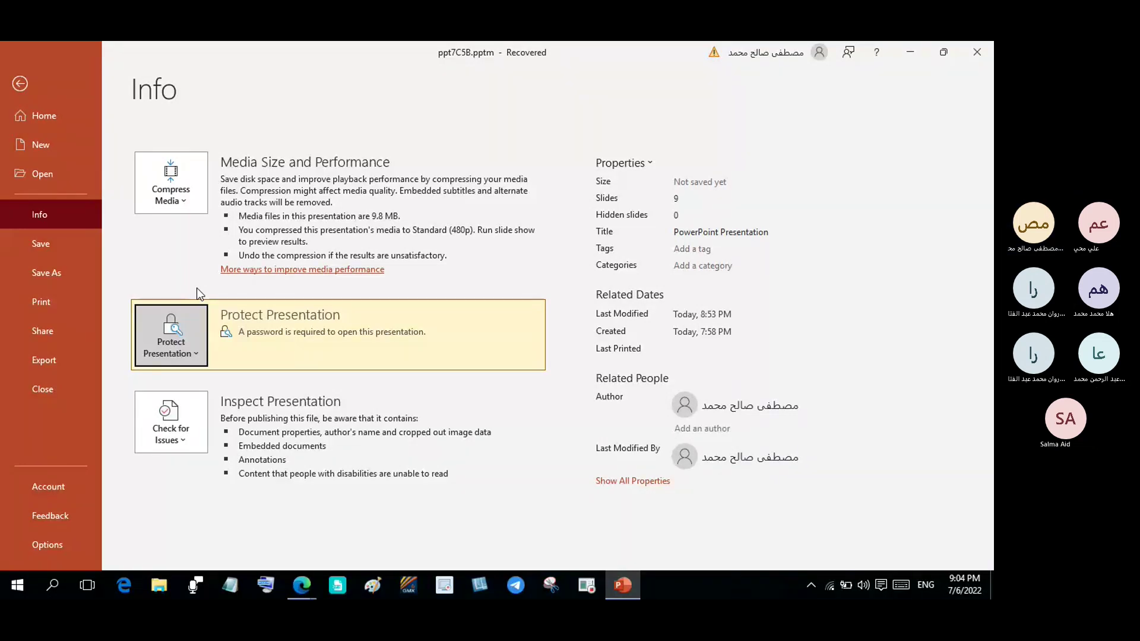
Review the Encrypt with Password setting, keeping the existing password unchanged.
click(190, 351)
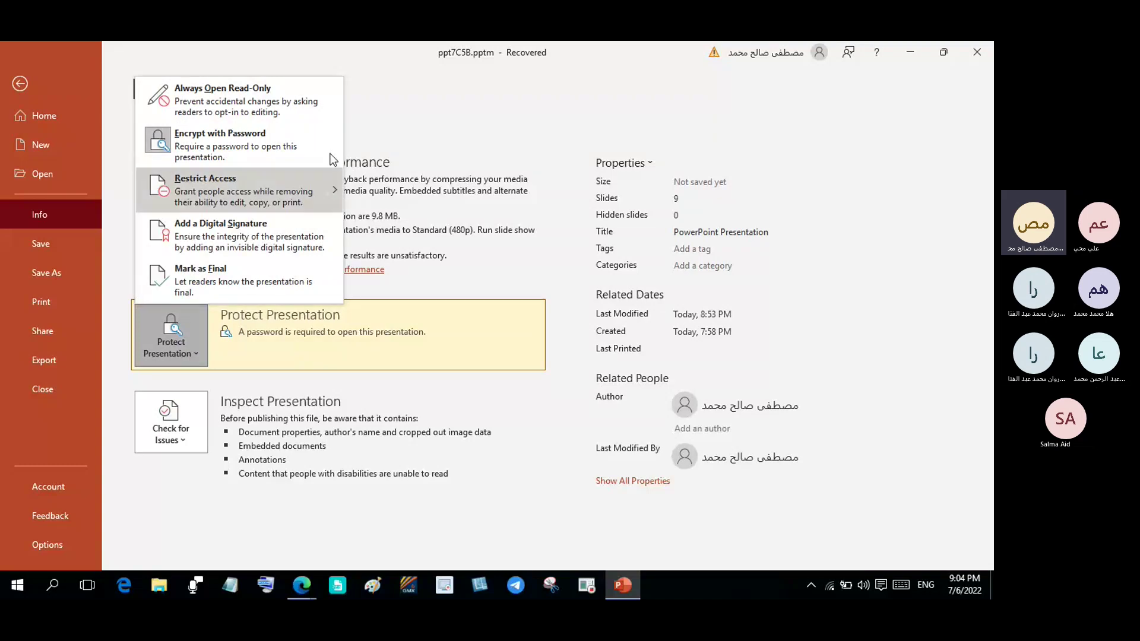
click(202, 139)
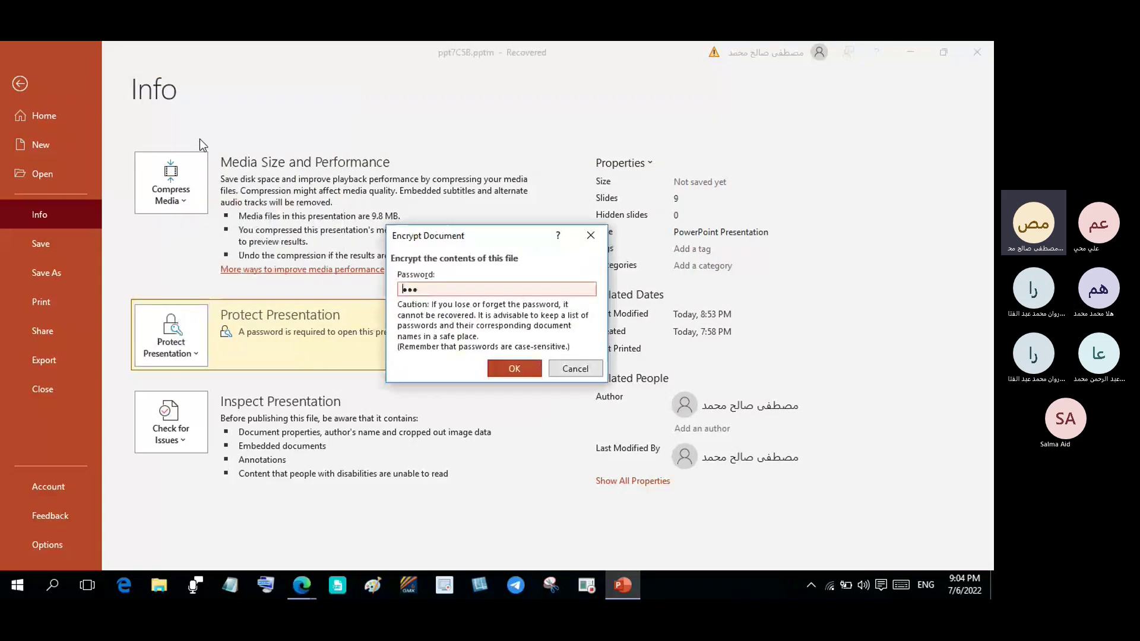
click(514, 369)
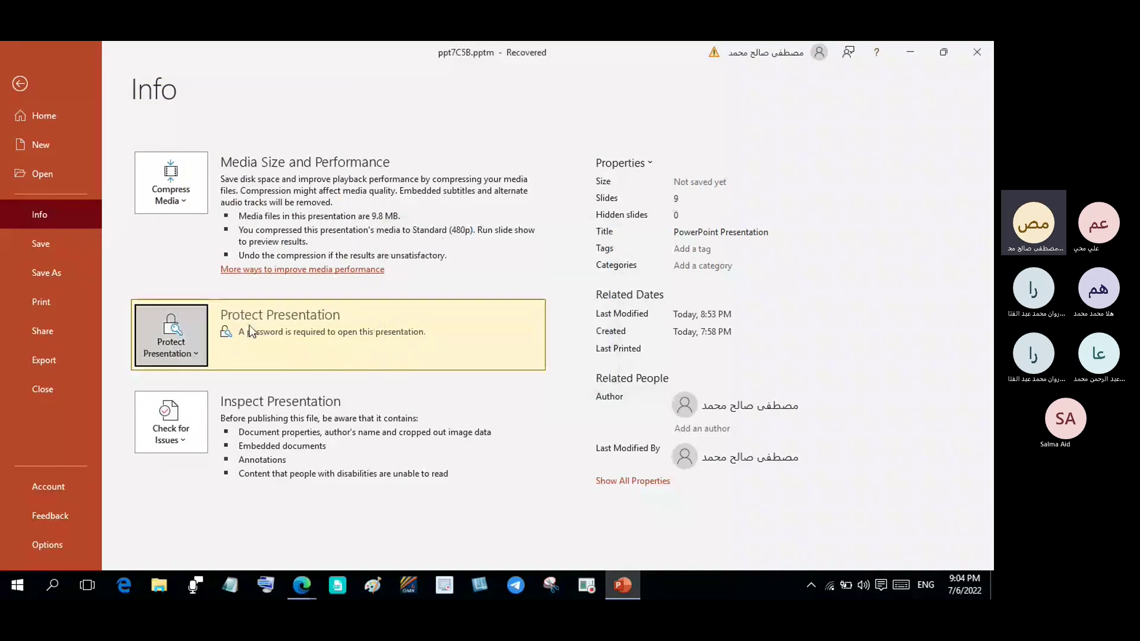
click(202, 338)
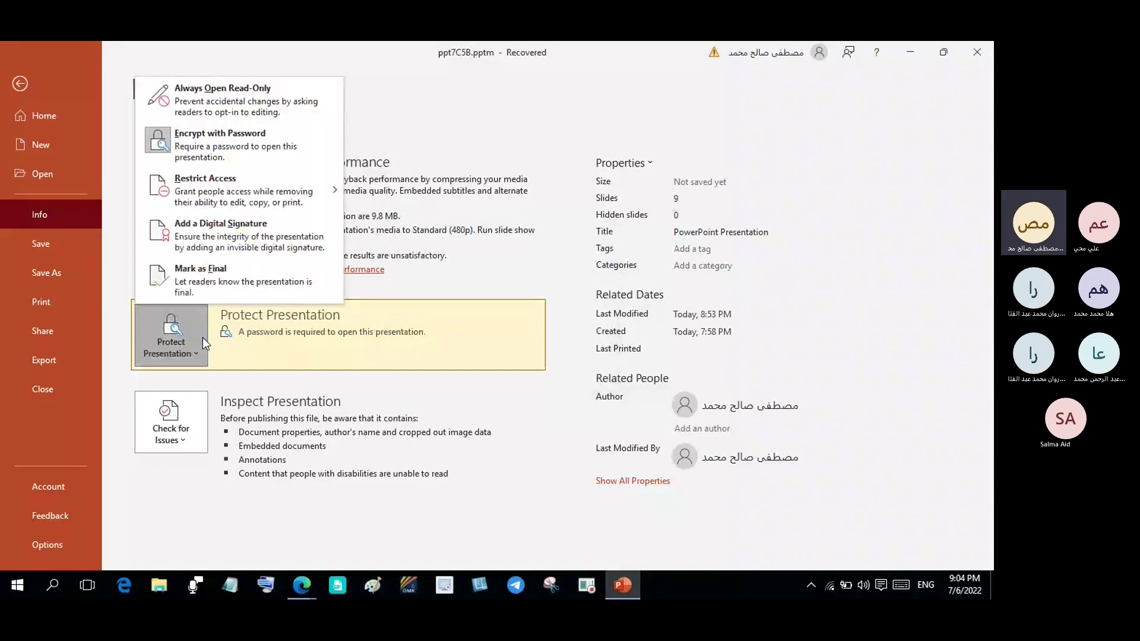
mouse_move(239, 185)
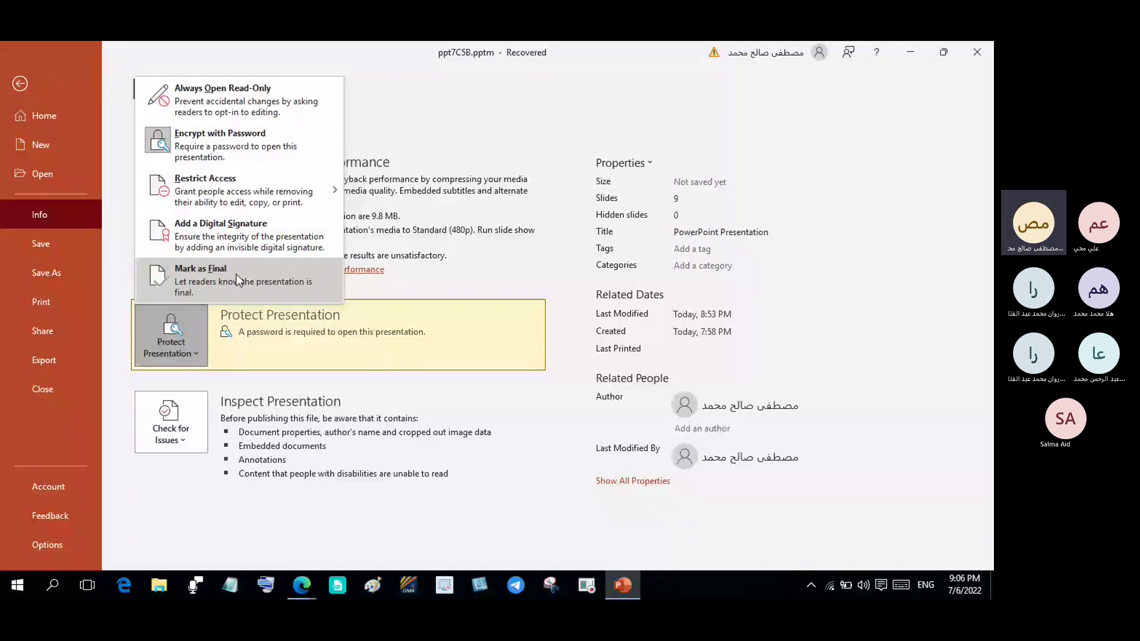
Choose Check for Issues > Inspect Document, which prompts saving as ppt7C5B.pptm - Recovered.pptm.
click(177, 441)
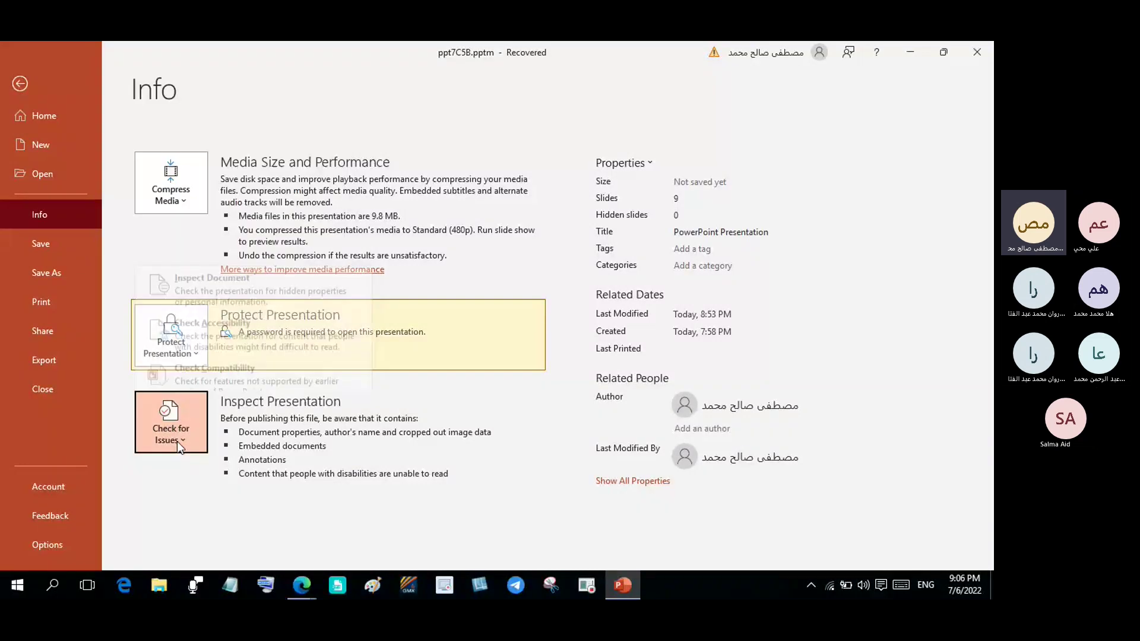
click(177, 441)
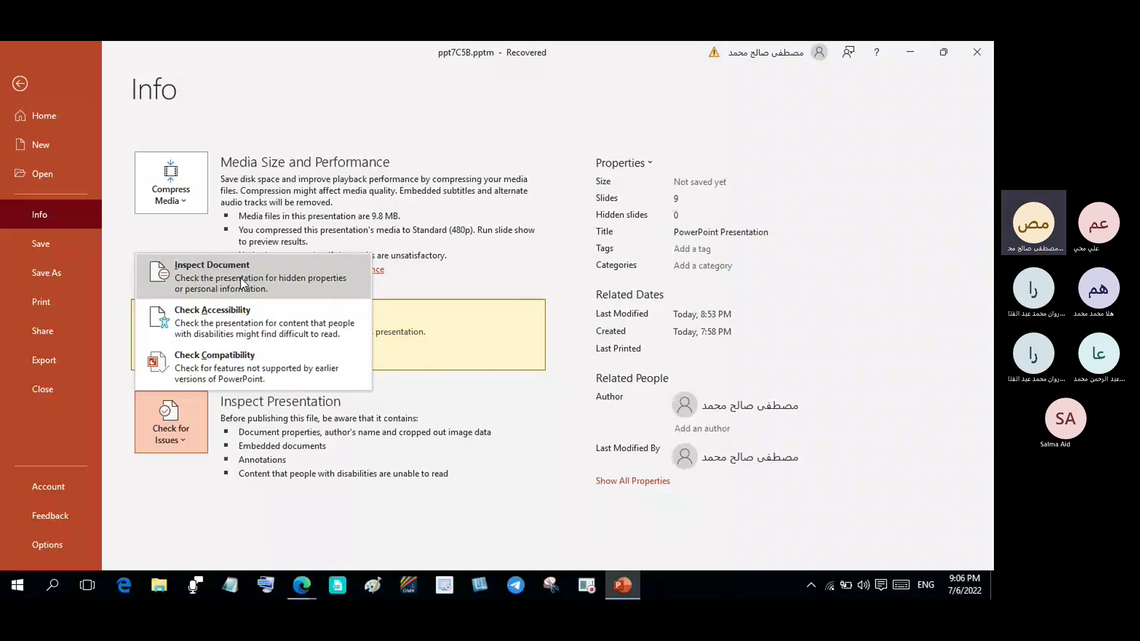
click(201, 266)
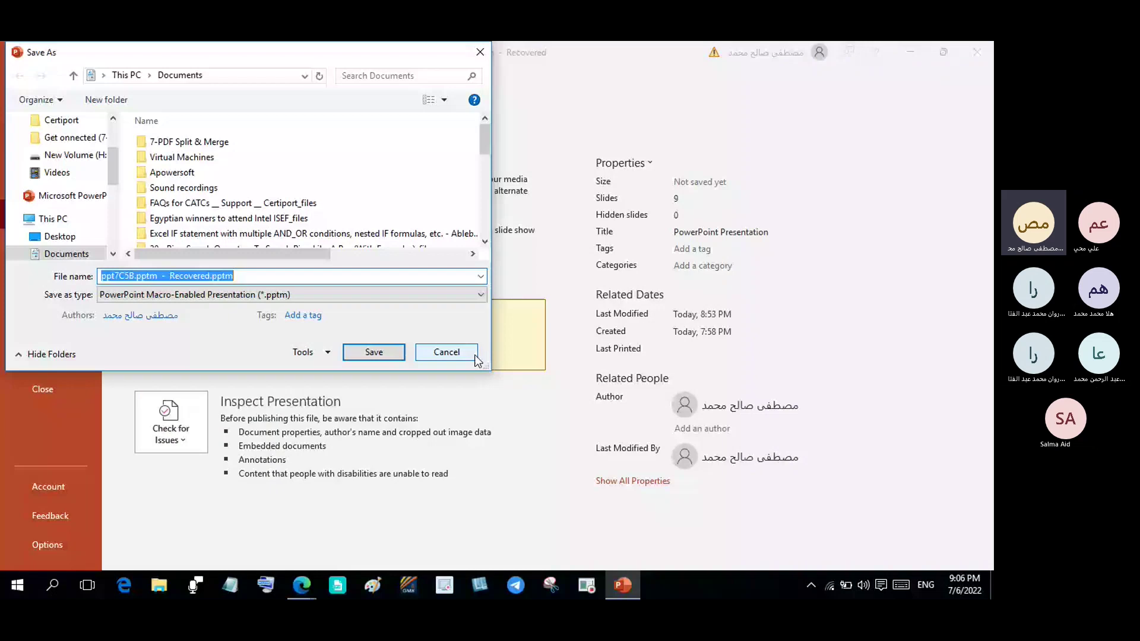
Save as ppt7C5B.pptm - Recovered.pptm and review the Document Inspector checklist.
click(373, 352)
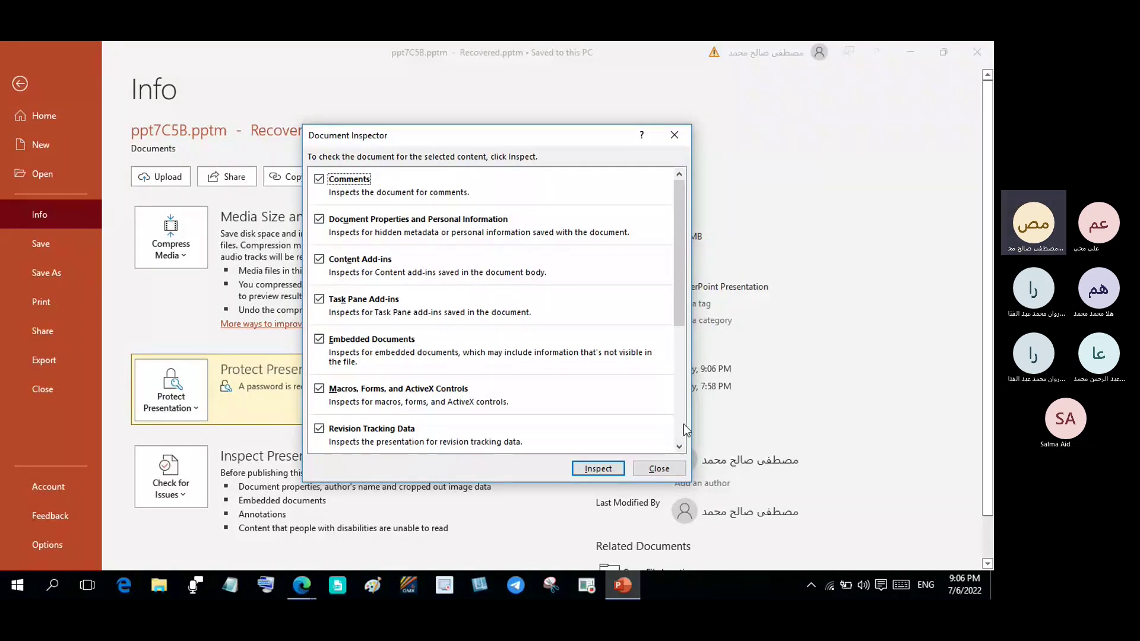
scroll(683, 424, down, 5)
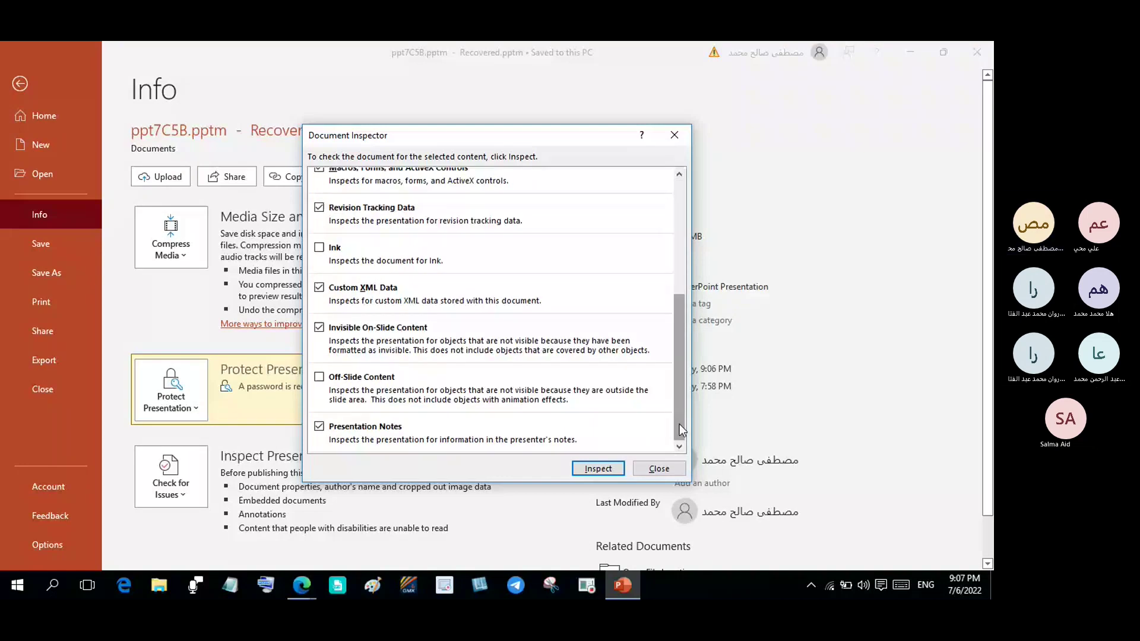
Run the inspection and remove all Document Properties and Personal Information.
click(597, 468)
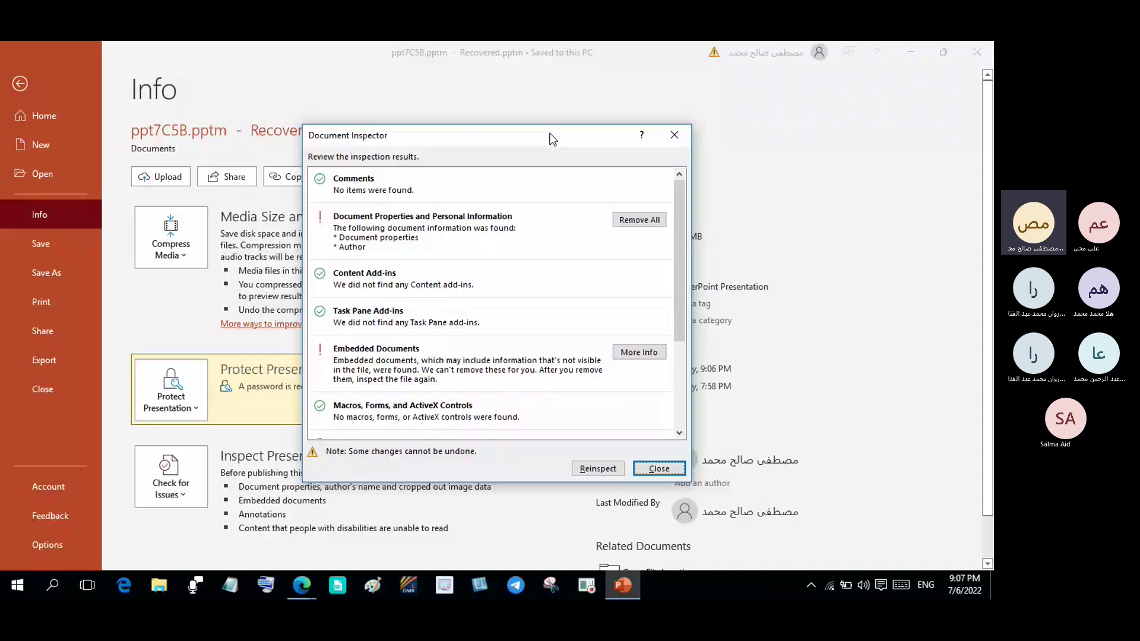
drag(553, 139, 462, 101)
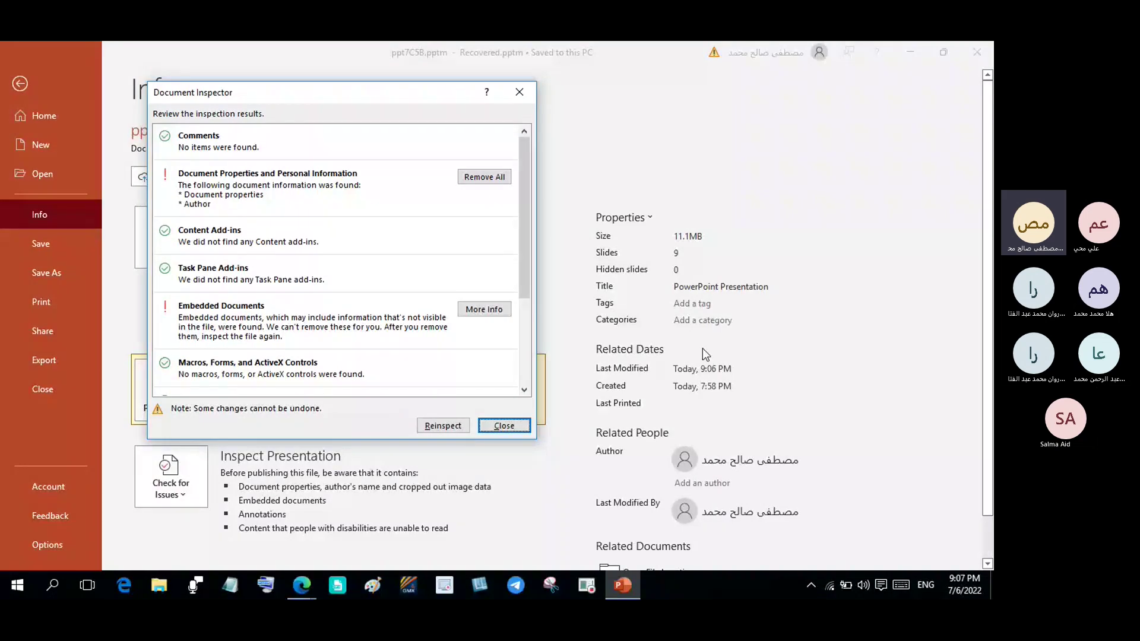
click(479, 184)
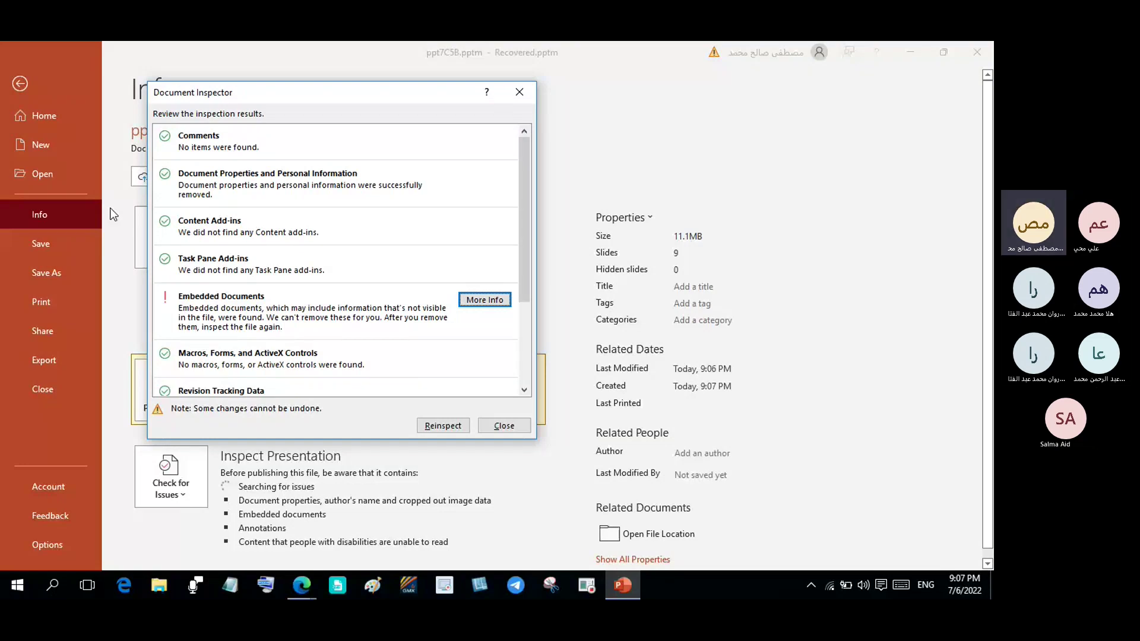
View and close the embedded documents help page, then close Document Inspector and return to Check for Issues.
click(484, 298)
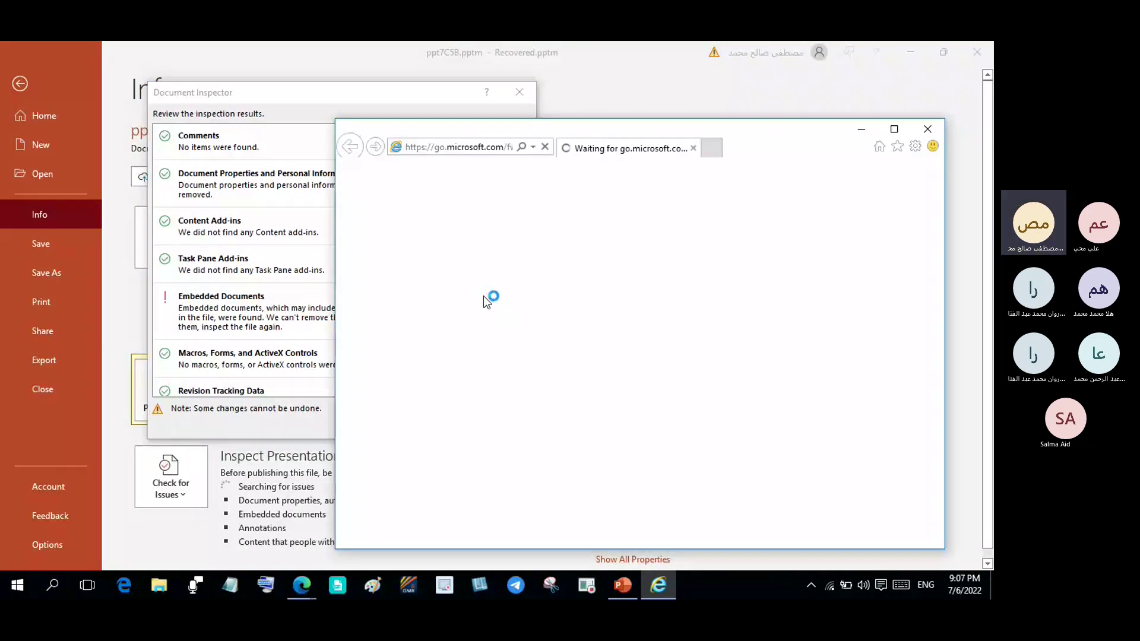
click(927, 130)
scroll(529, 375, down, 3)
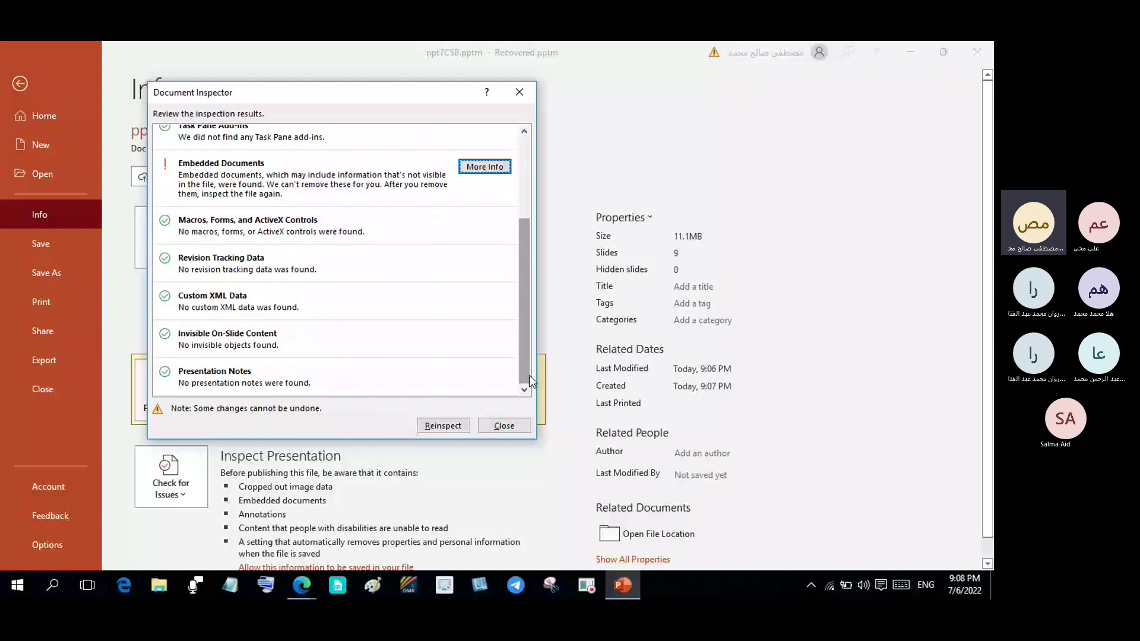
click(504, 426)
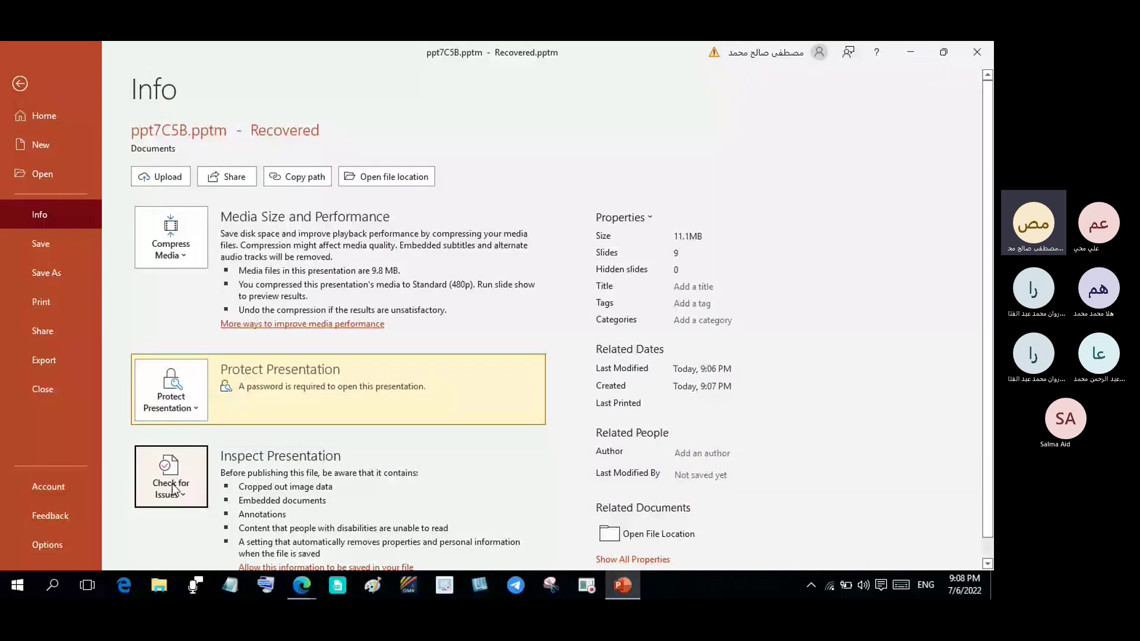
click(172, 488)
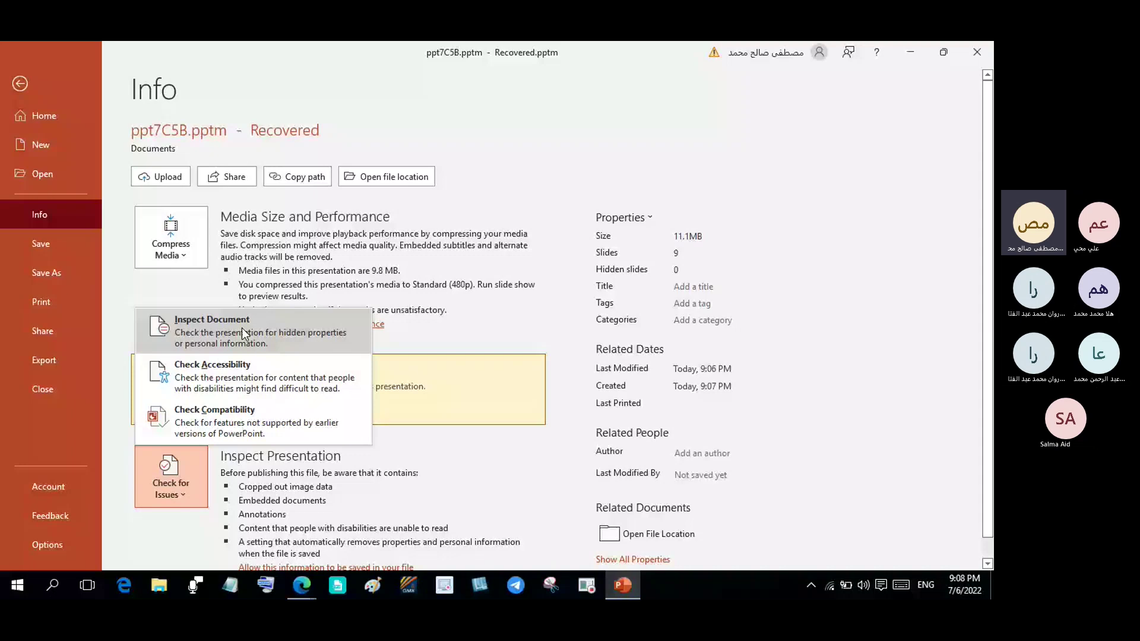
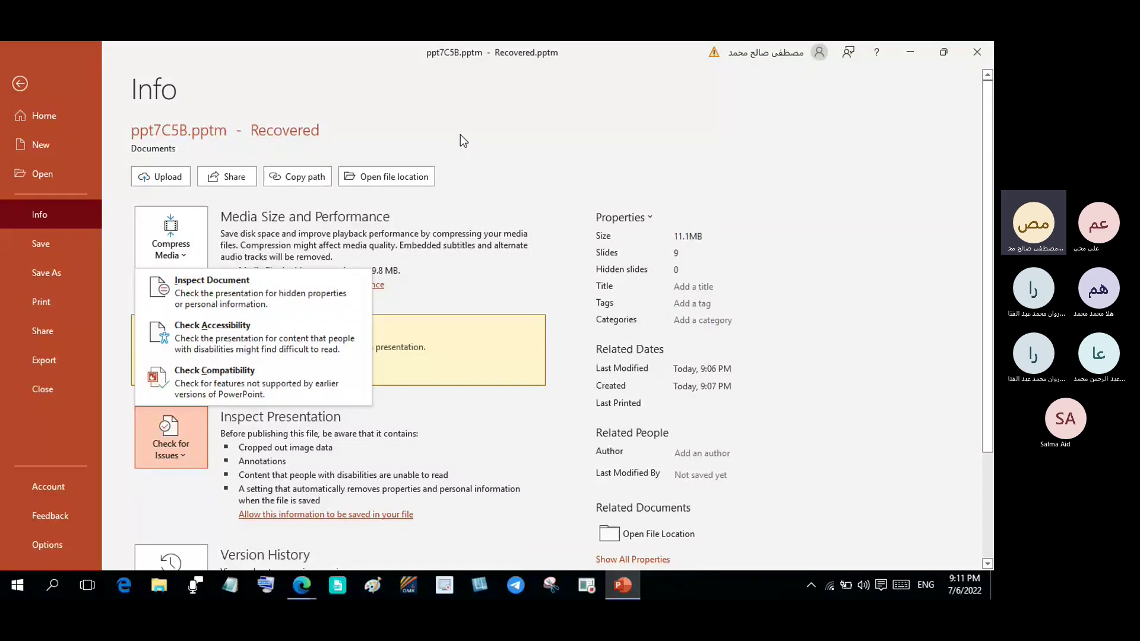
Run the Compatibility Checker, drag its report aside to review the findings, then close it.
click(240, 385)
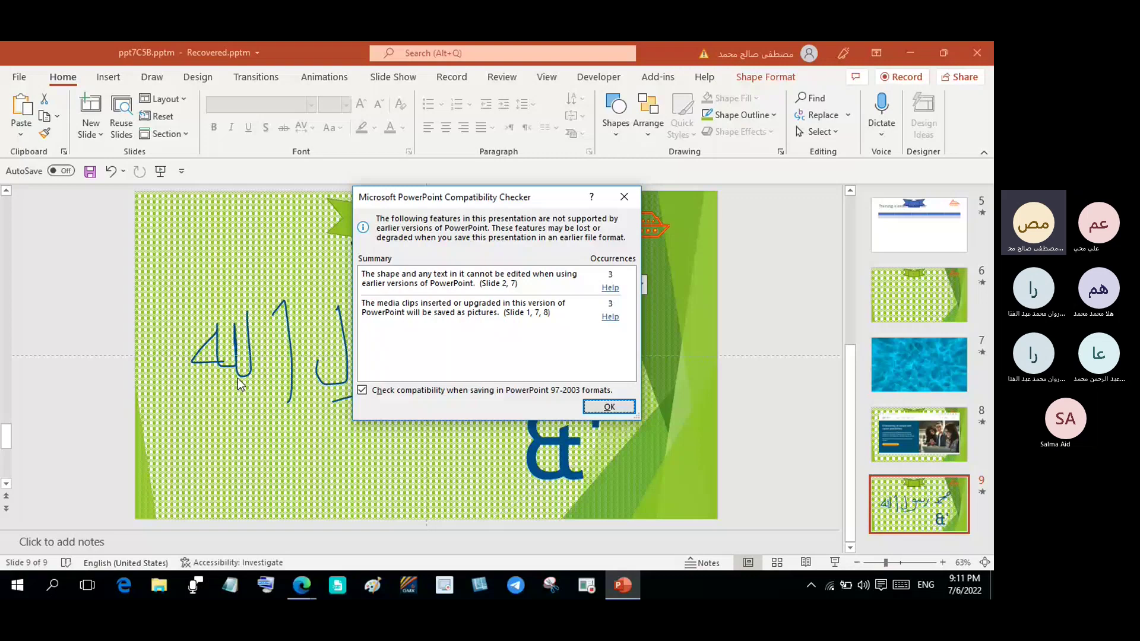
drag(502, 200, 684, 121)
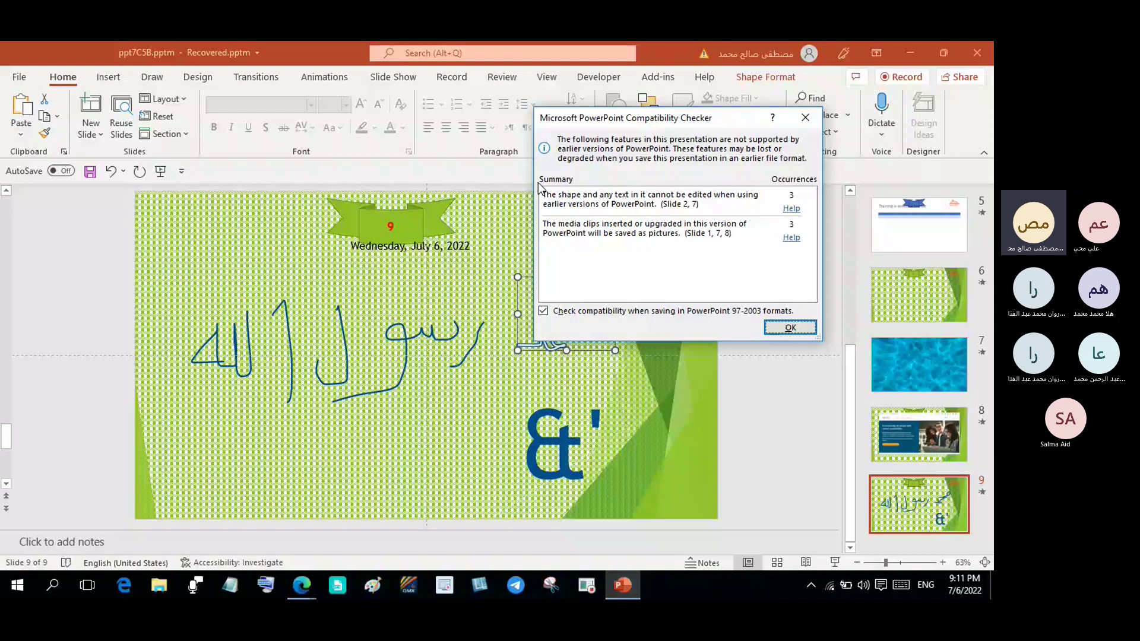
drag(659, 125, 740, 130)
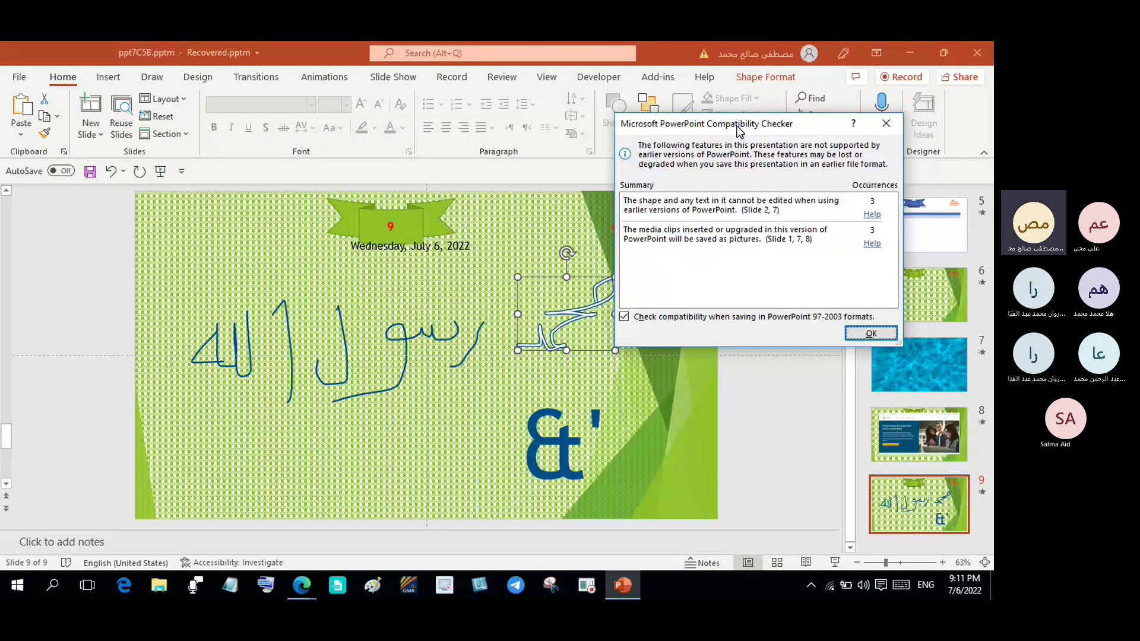
drag(740, 129, 809, 134)
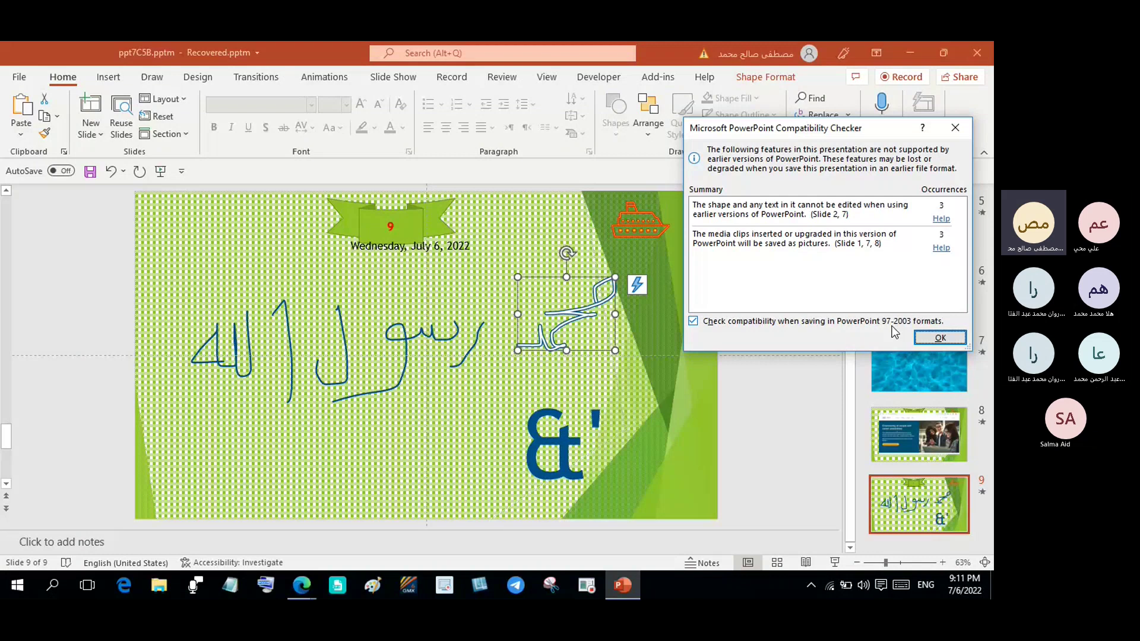
click(925, 339)
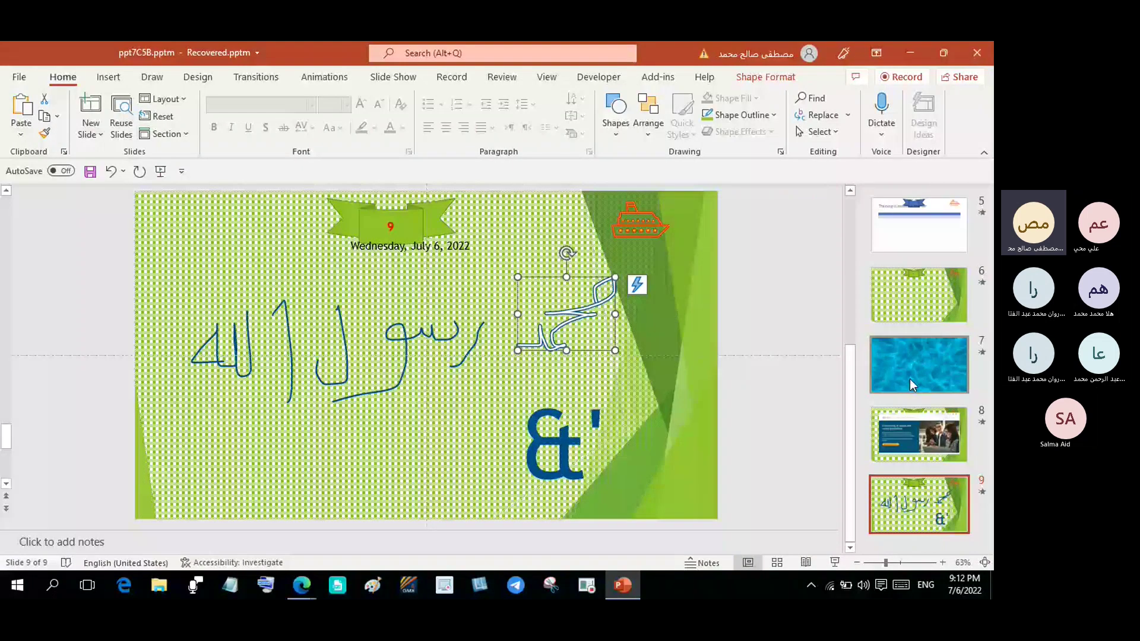
click(20, 78)
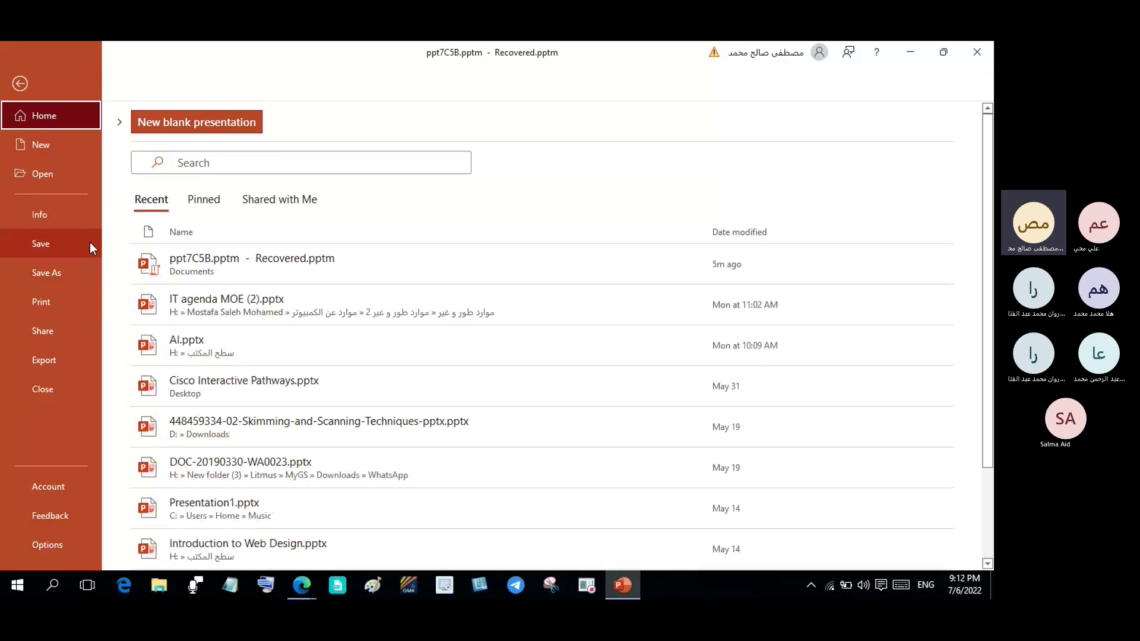
click(39, 215)
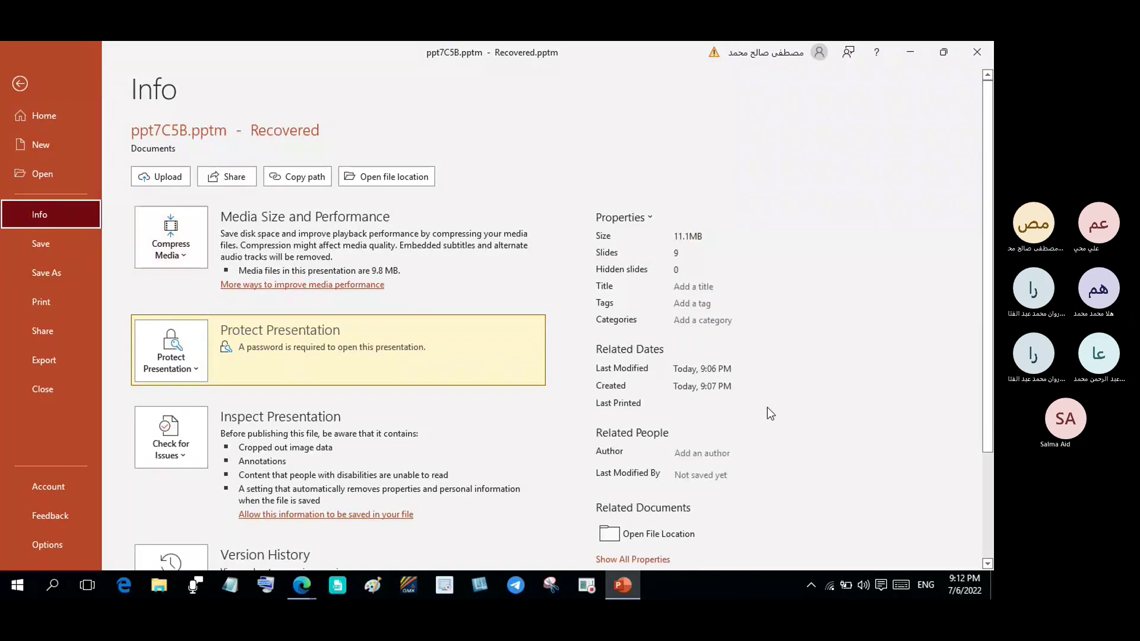
drag(988, 449, 993, 472)
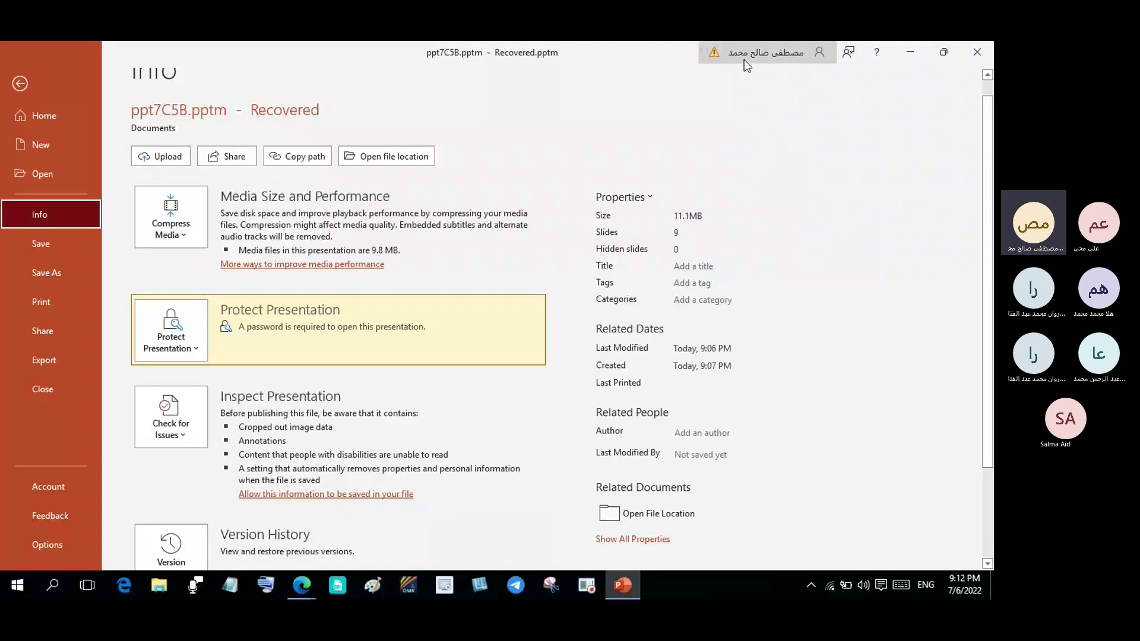
click(215, 159)
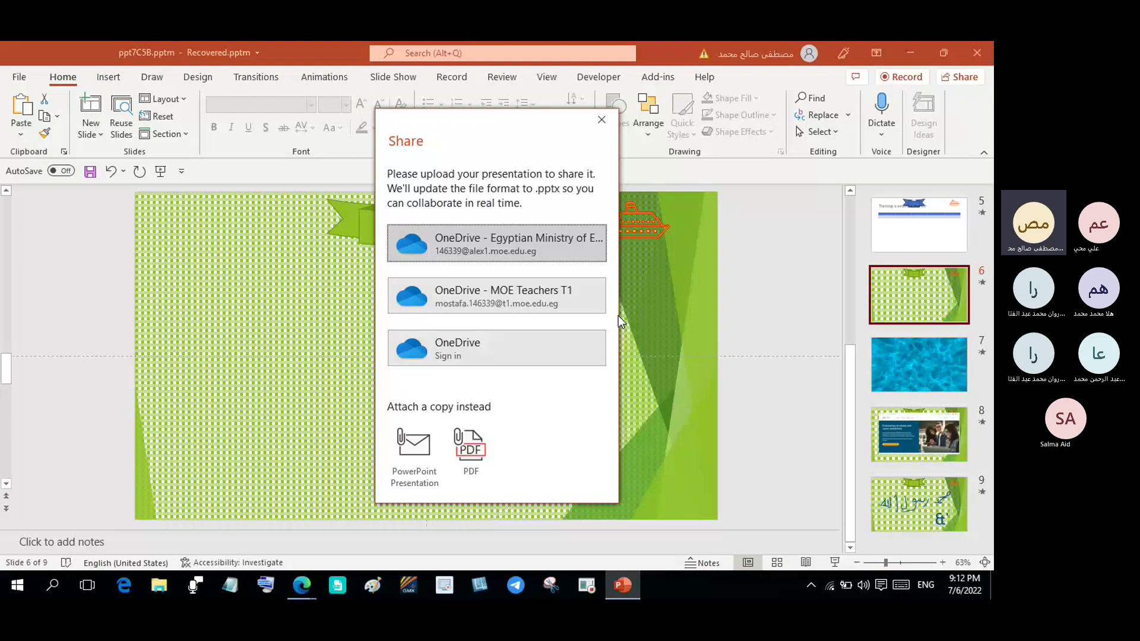
click(602, 120)
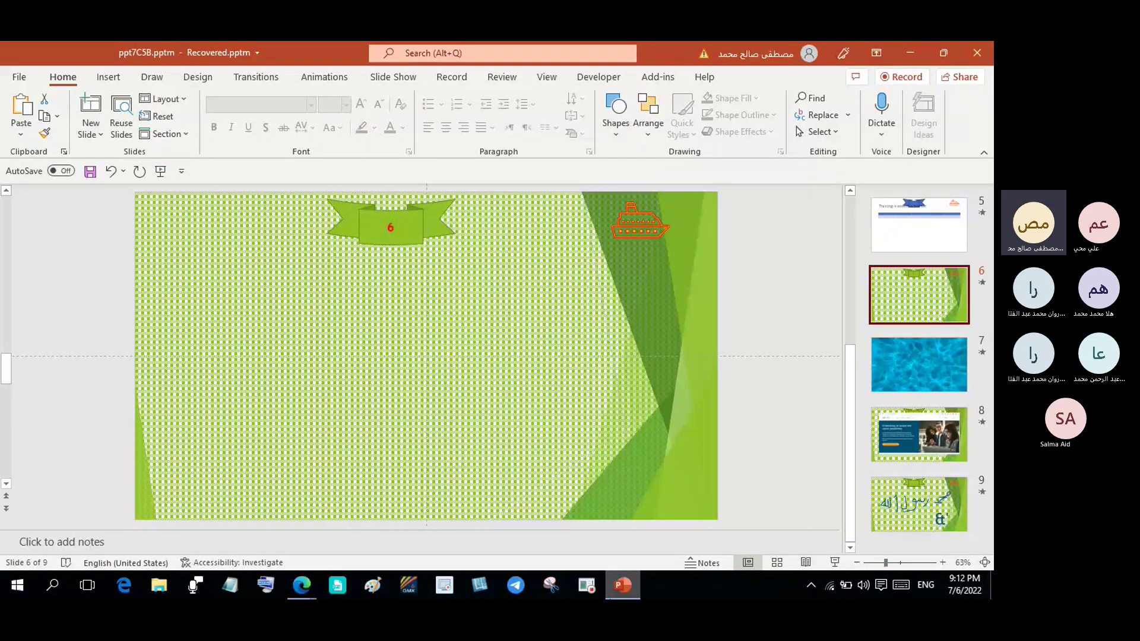
Enter the author's full name in the Author property under File > Info.
click(19, 76)
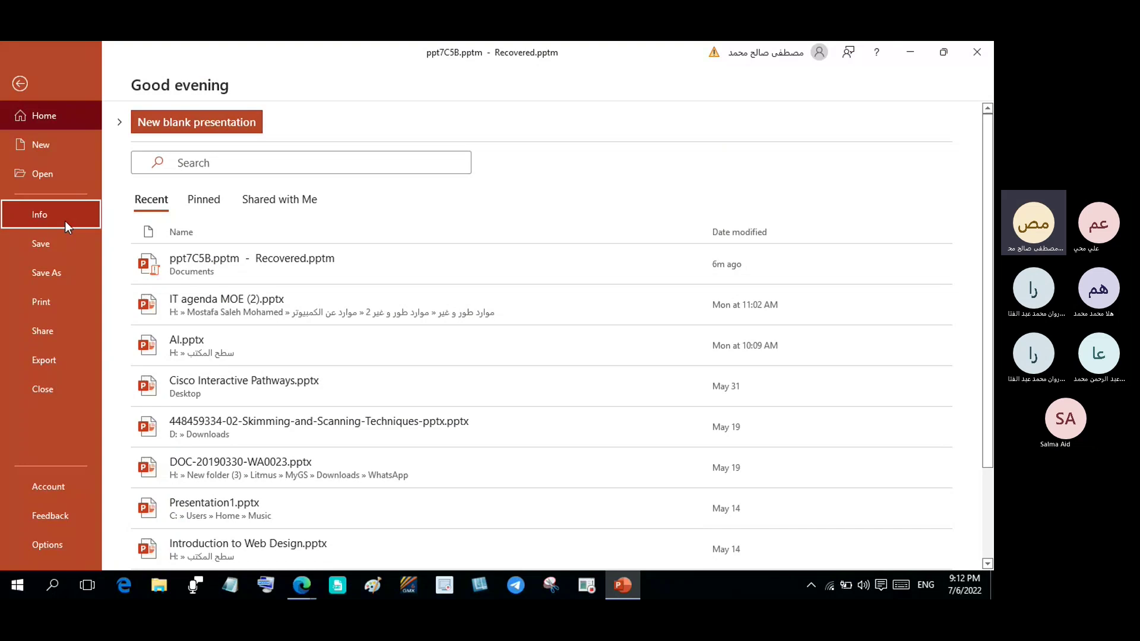
click(65, 221)
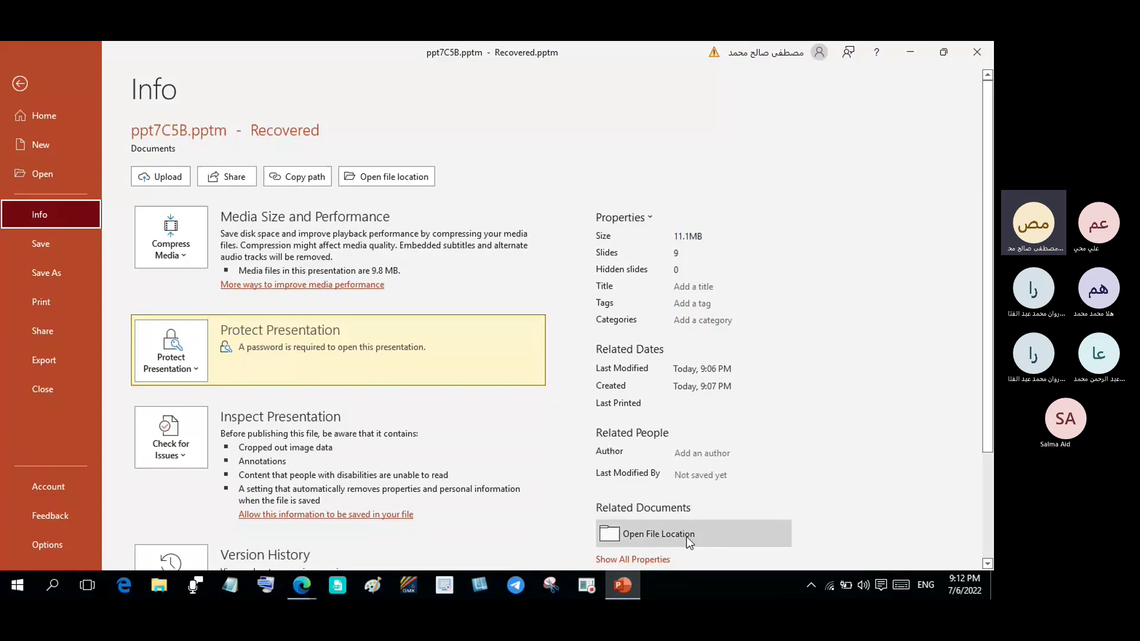
click(702, 453)
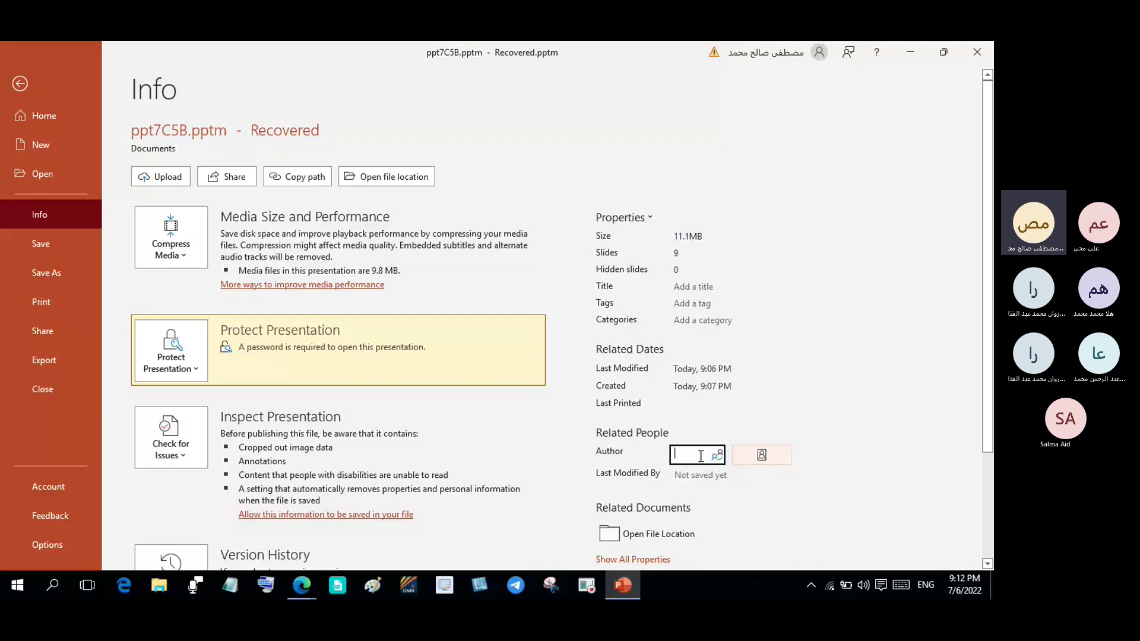
text(Mostaf)
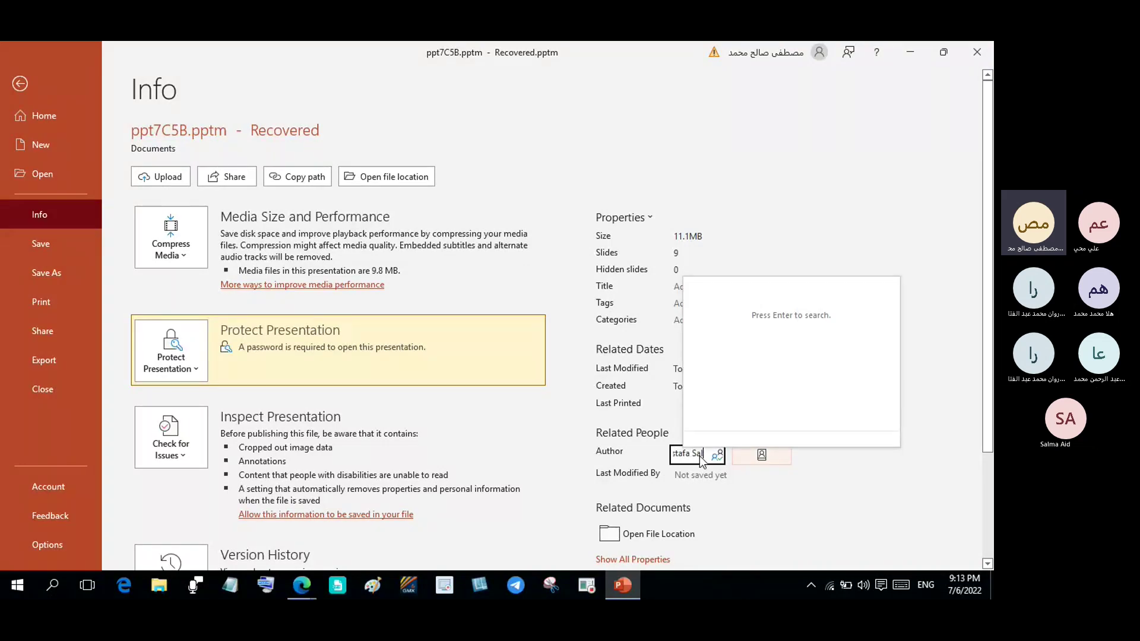
text(a Sale)
text(h)
text( Moh)
text(amed)
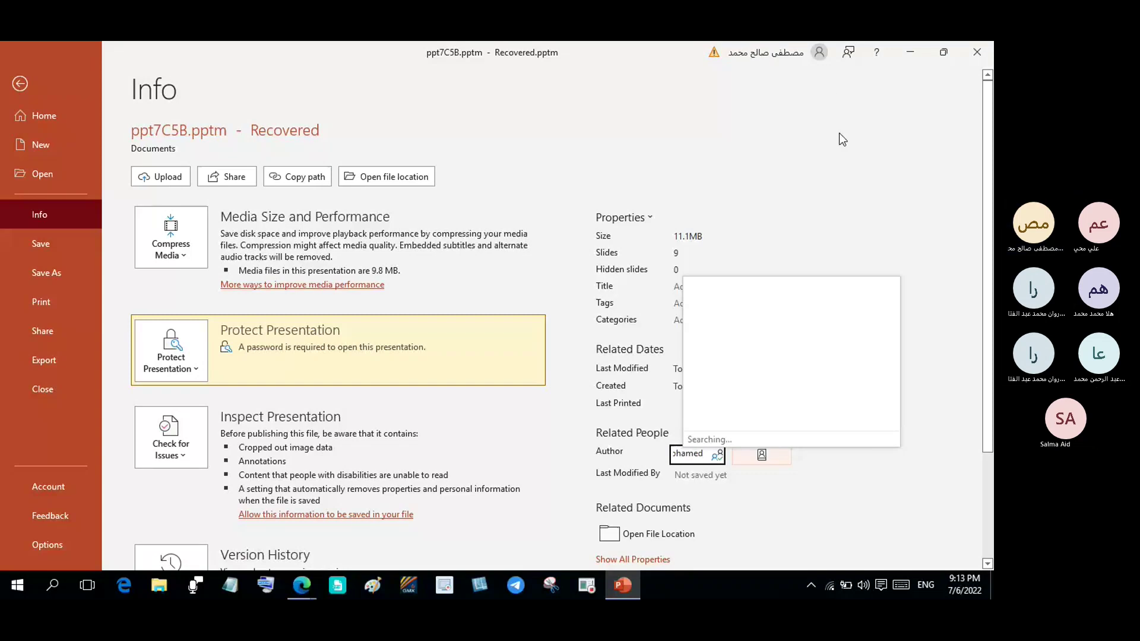
key(Return)
click(864, 187)
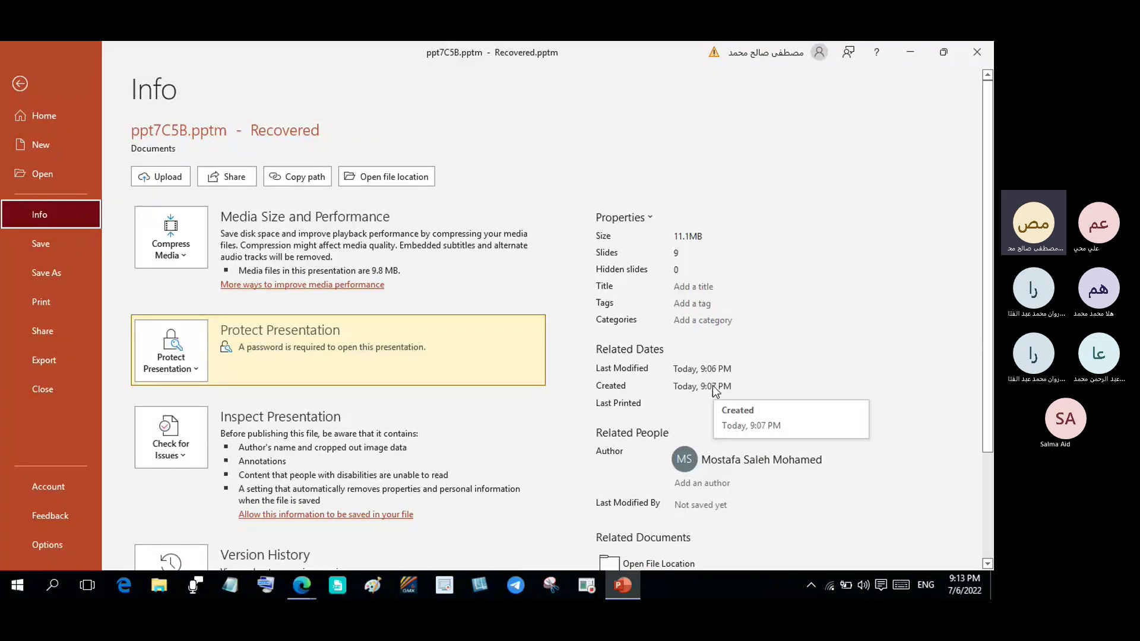
Set the Categories property to Training and save the presentation.
click(695, 324)
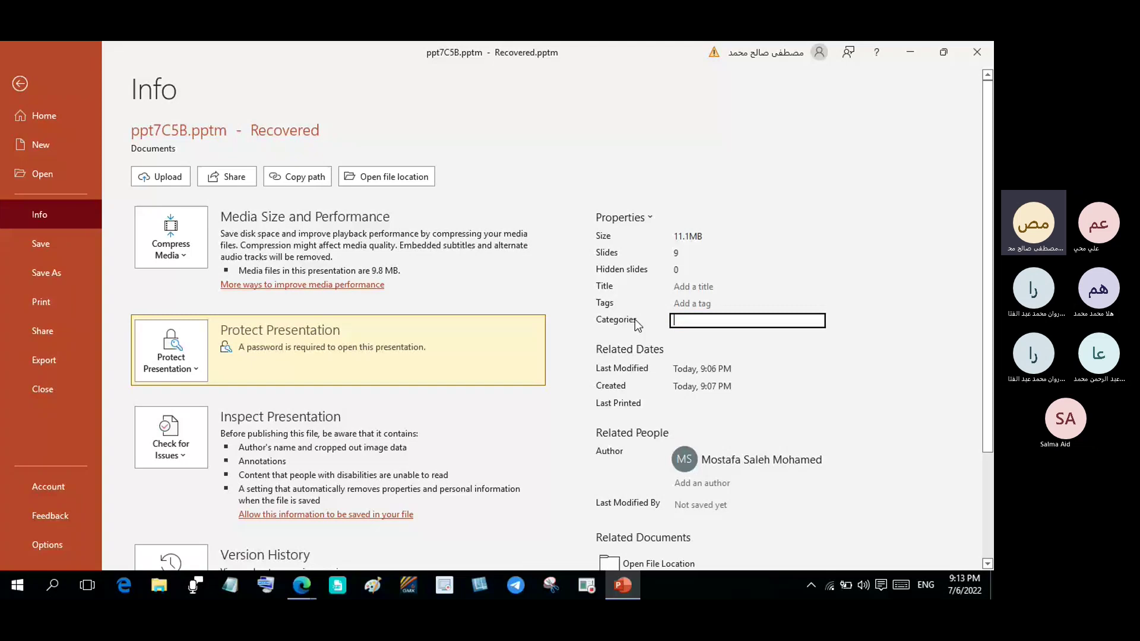
text(Trai)
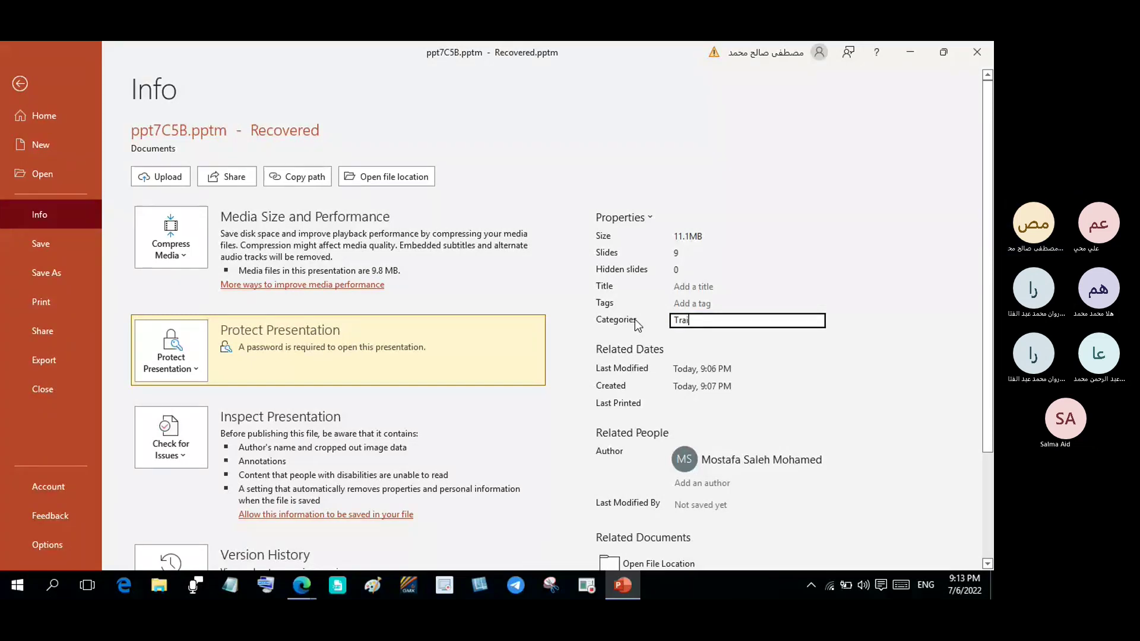
text(ning)
click(987, 563)
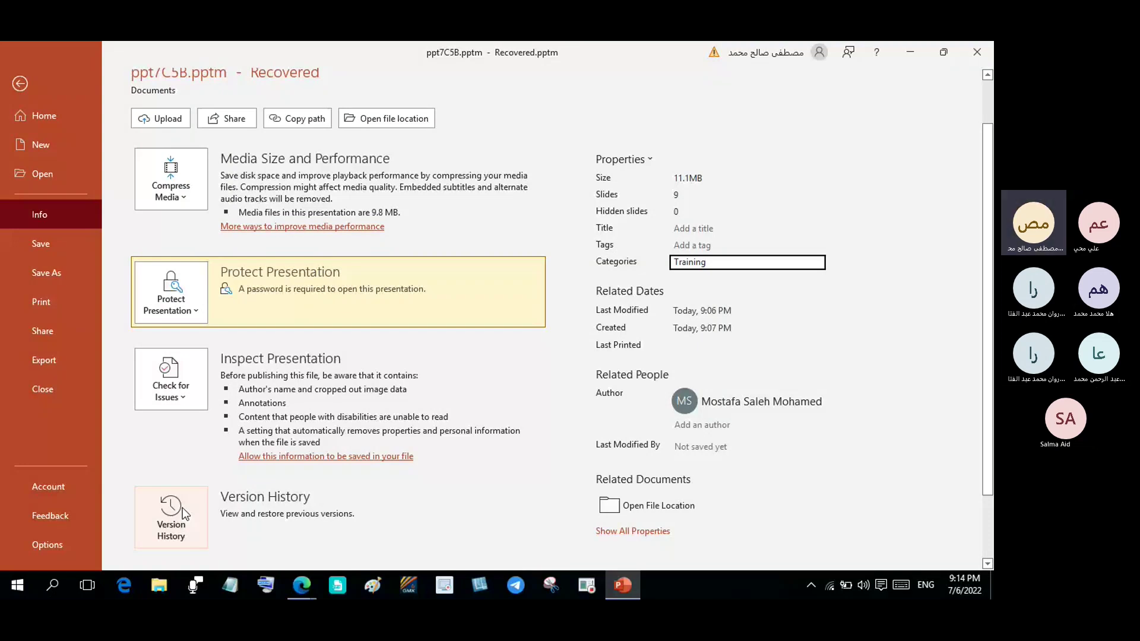
click(183, 508)
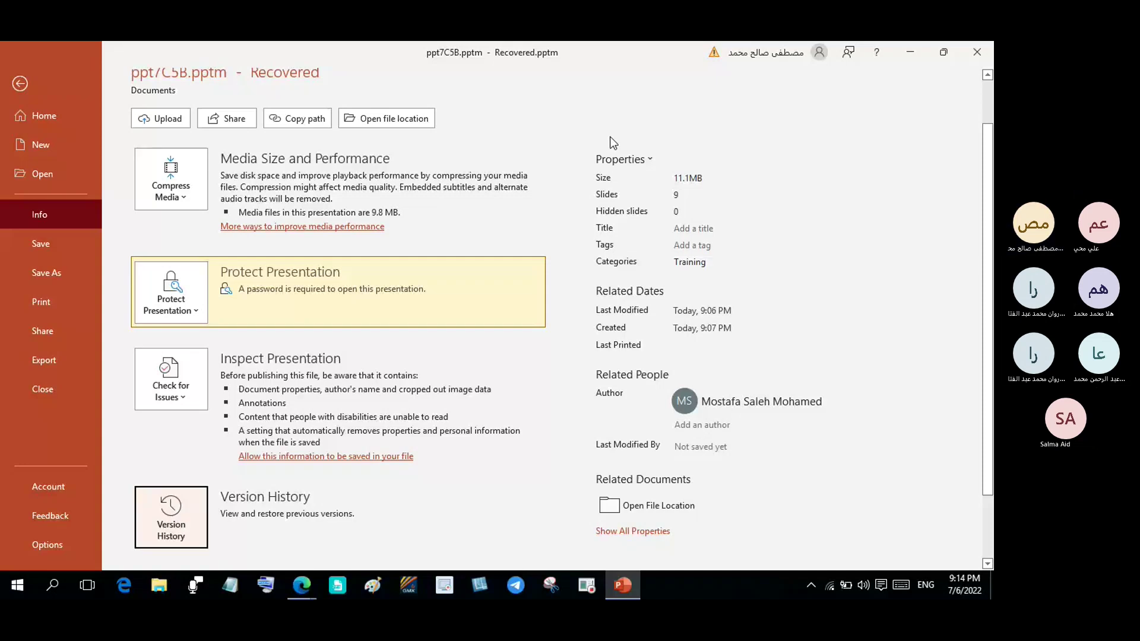
click(74, 242)
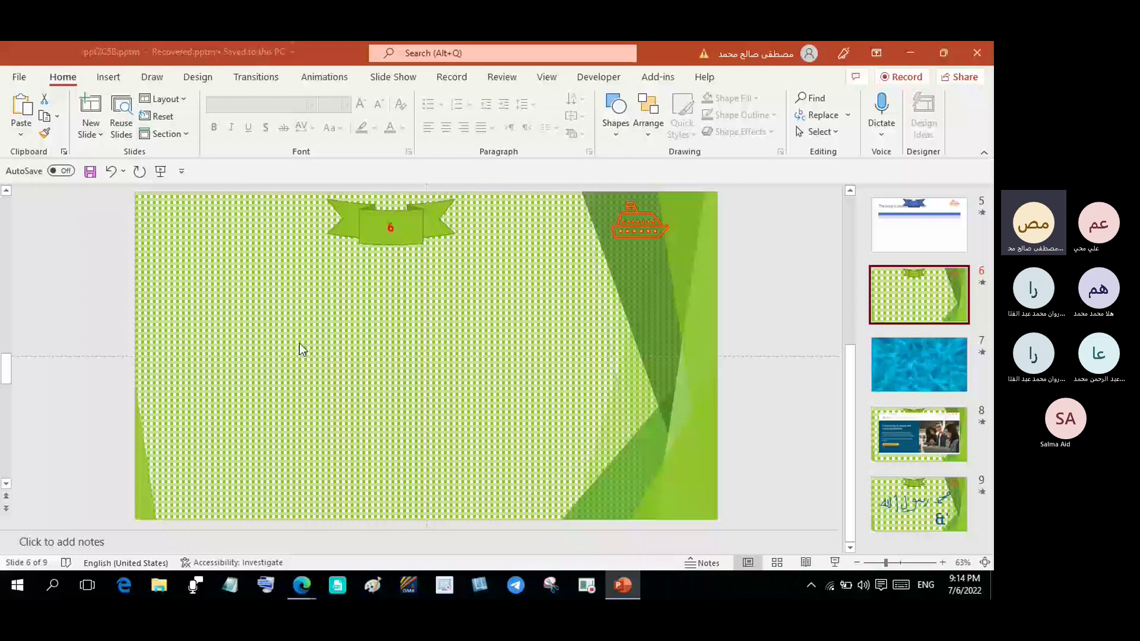
Check the Save As file-type list without changing it, then show the Print preview.
key(ctrl+s)
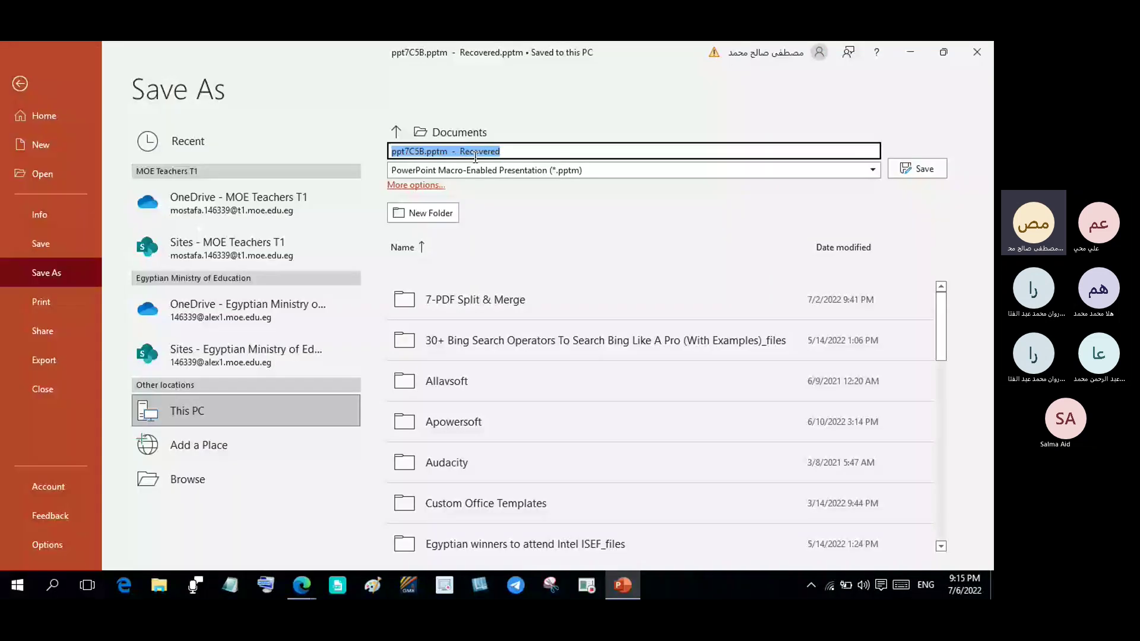
click(465, 170)
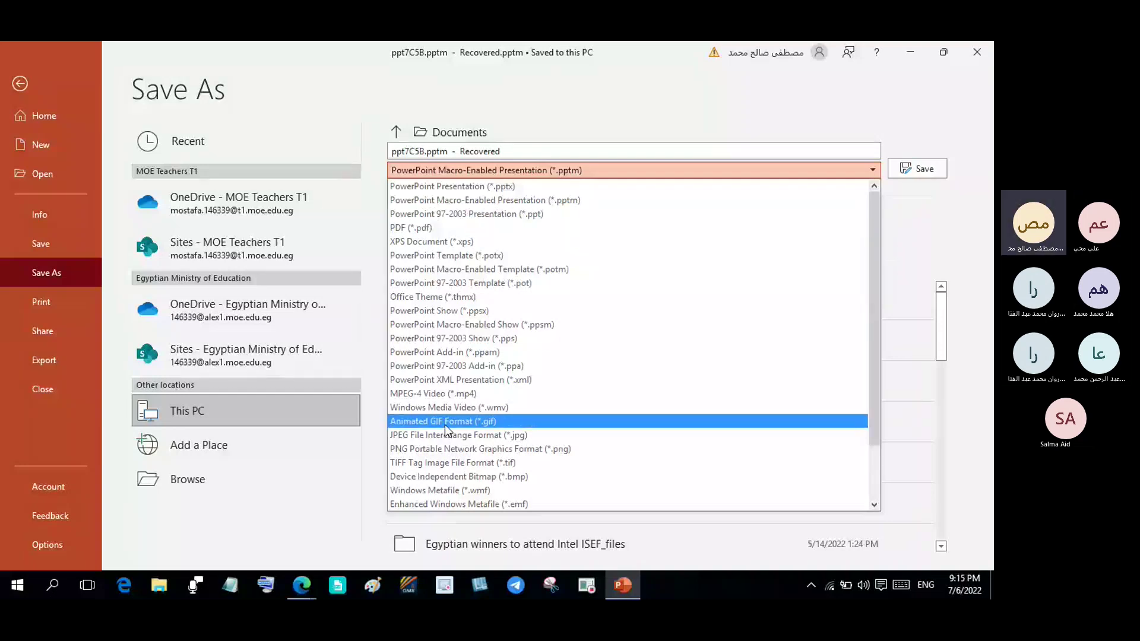
key(Escape)
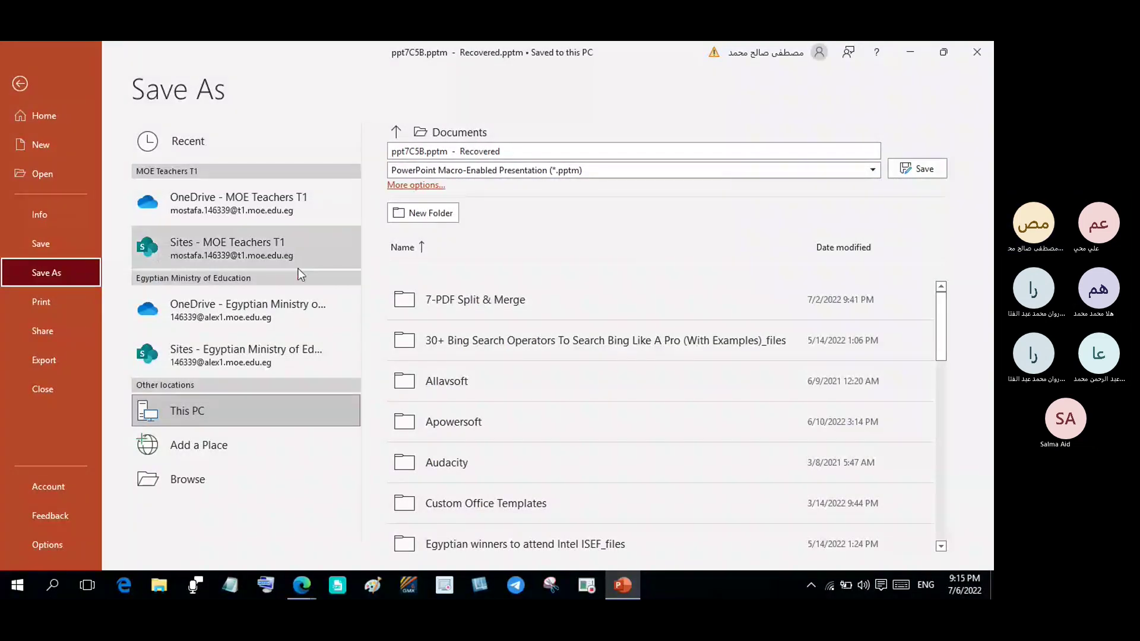
click(70, 304)
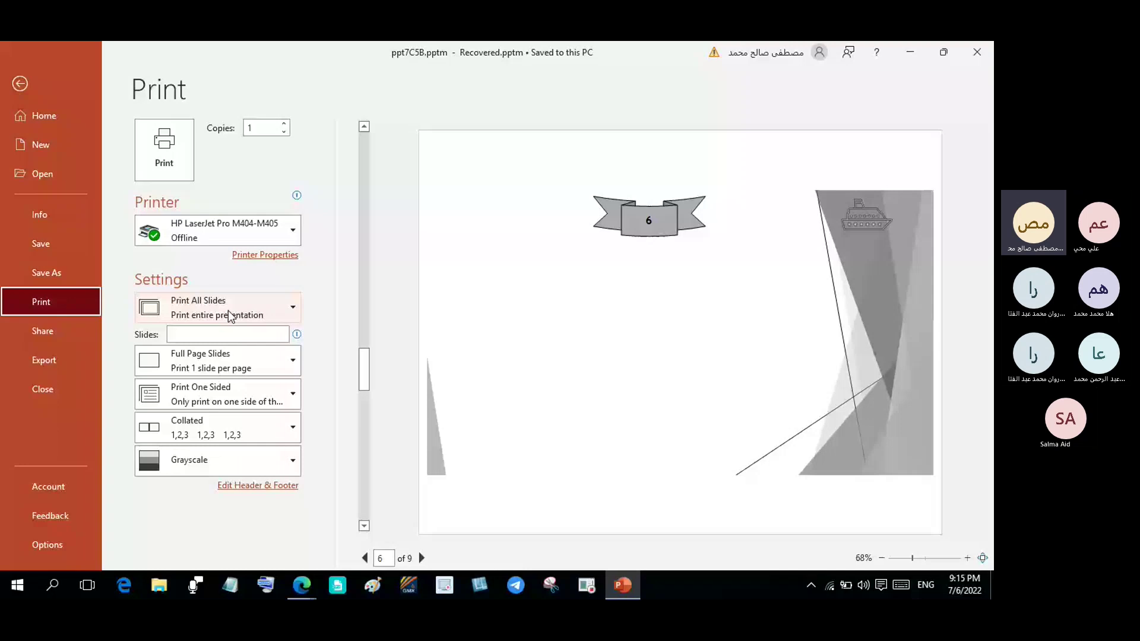
Try Print Selection and Custom Range 2-5, then revert to Print All Slides.
click(230, 316)
click(222, 399)
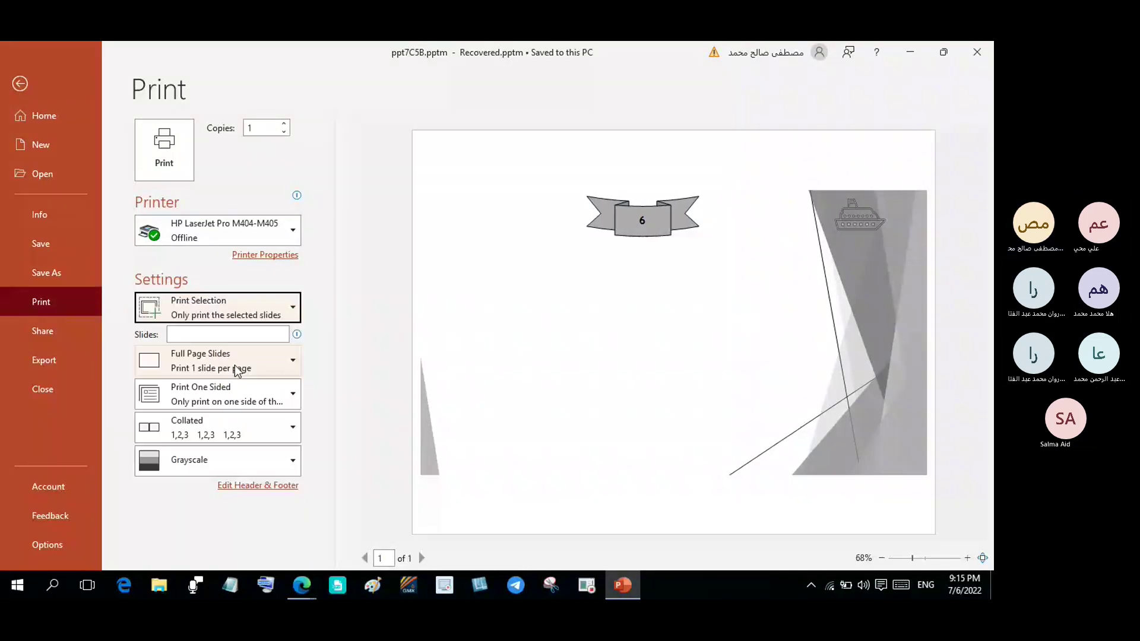
click(243, 312)
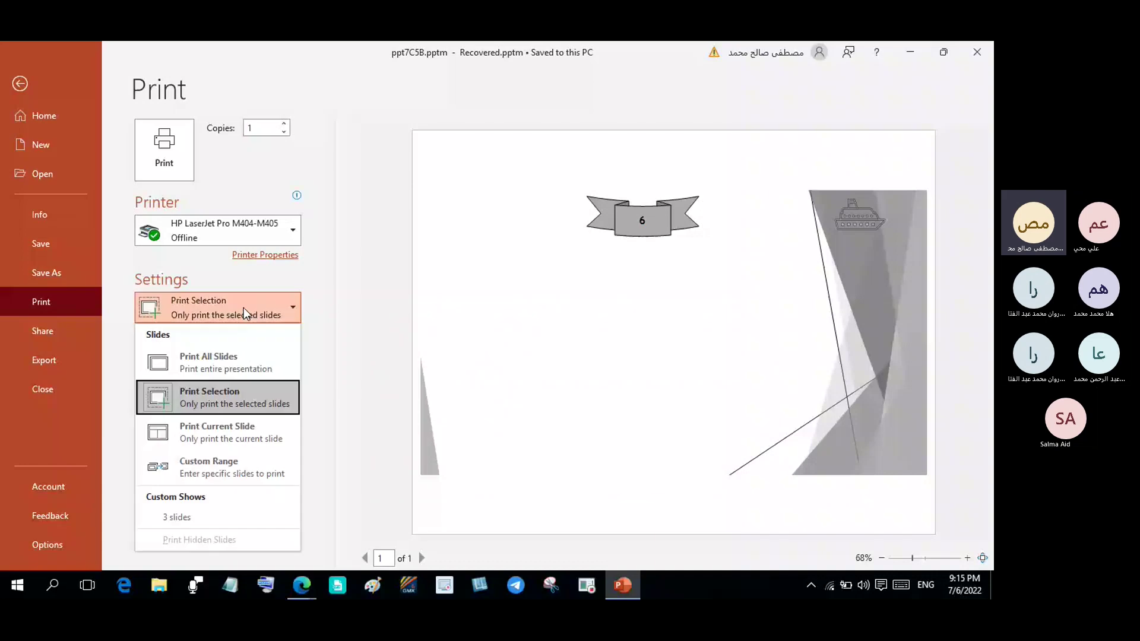
click(208, 467)
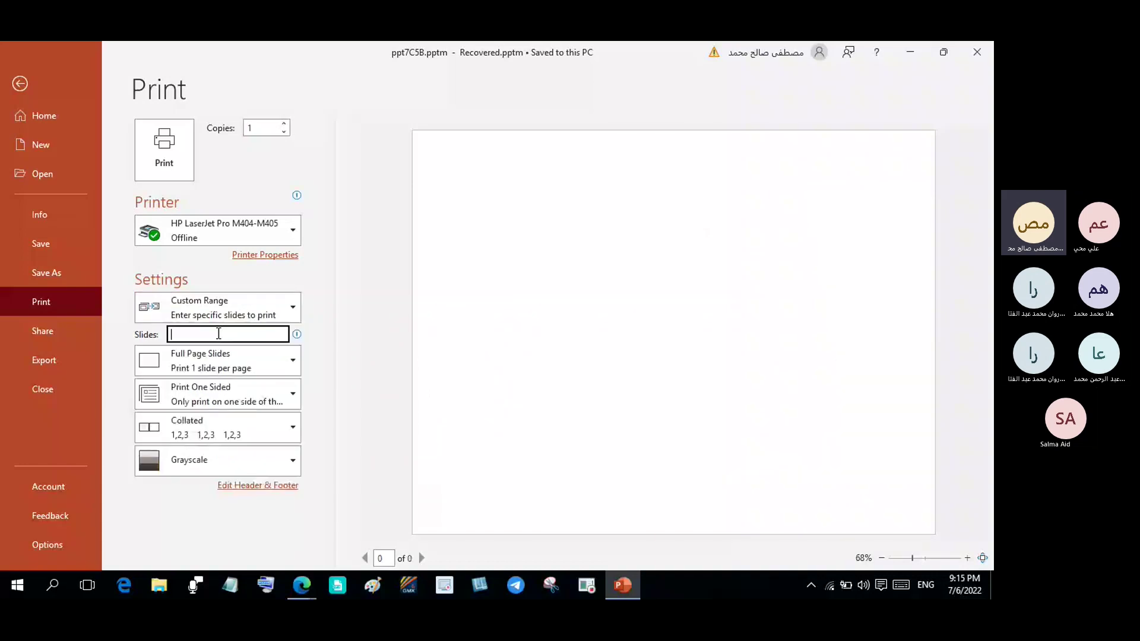
text(2-5)
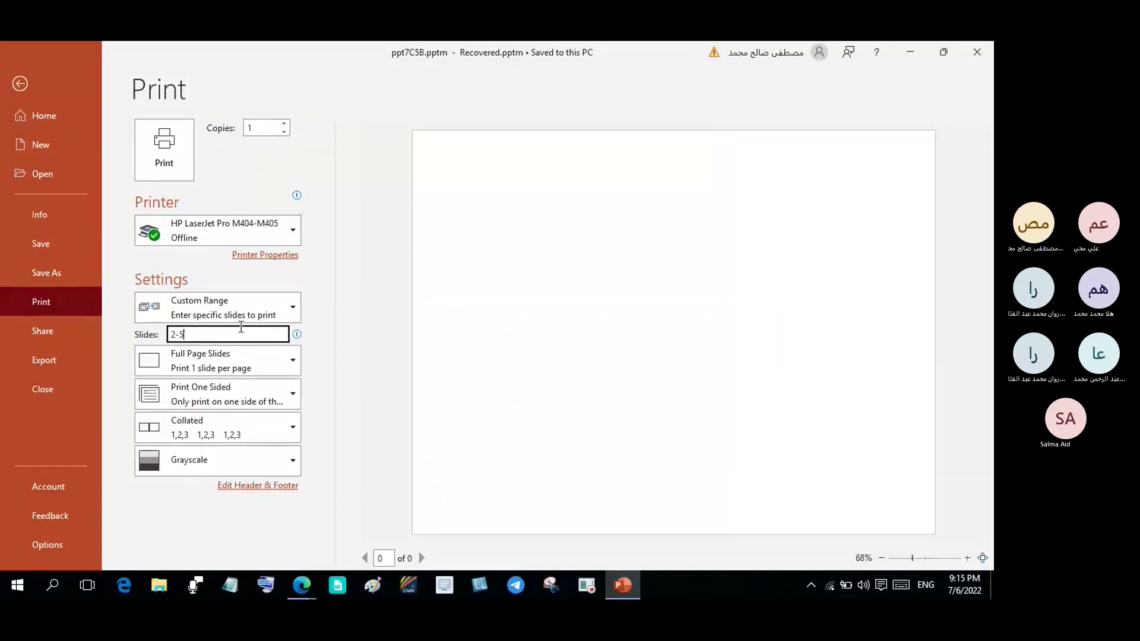
click(282, 311)
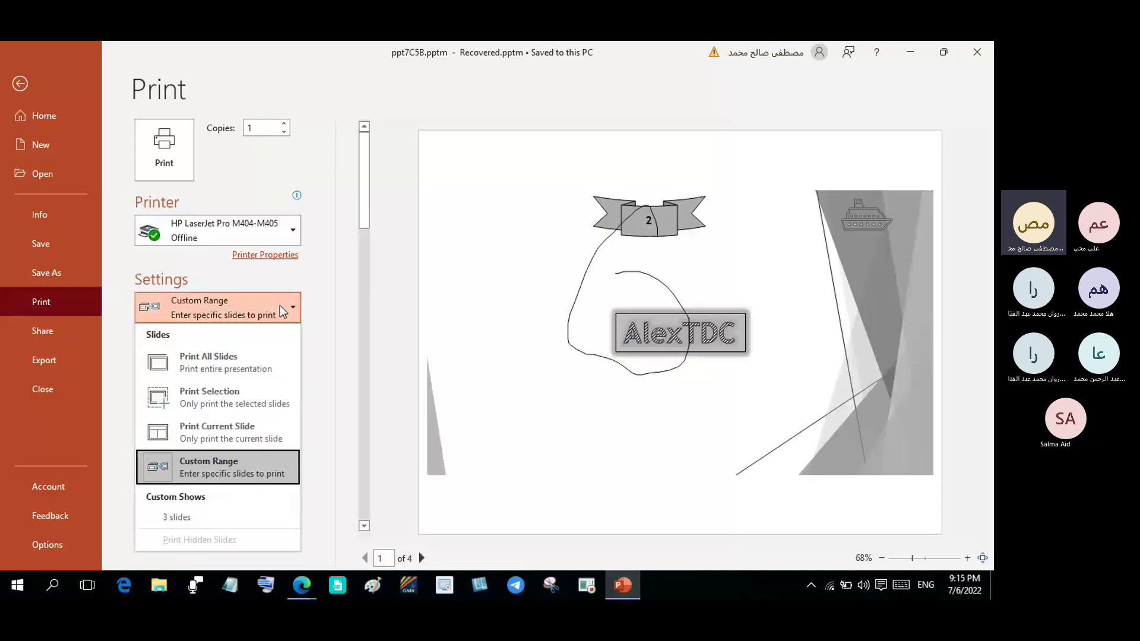
click(202, 364)
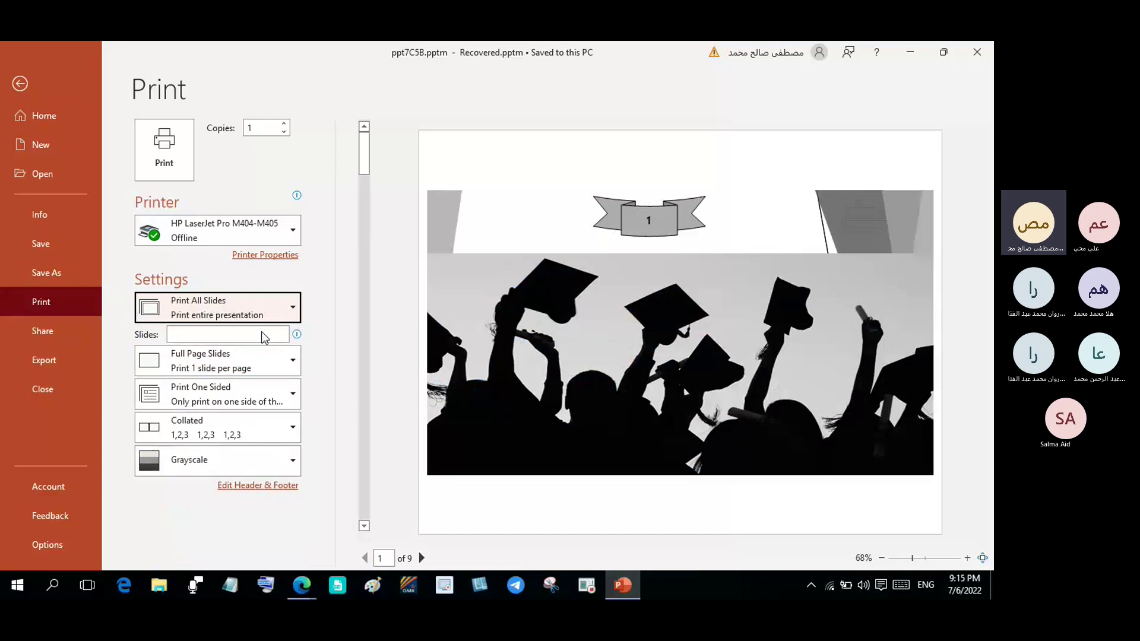
click(206, 364)
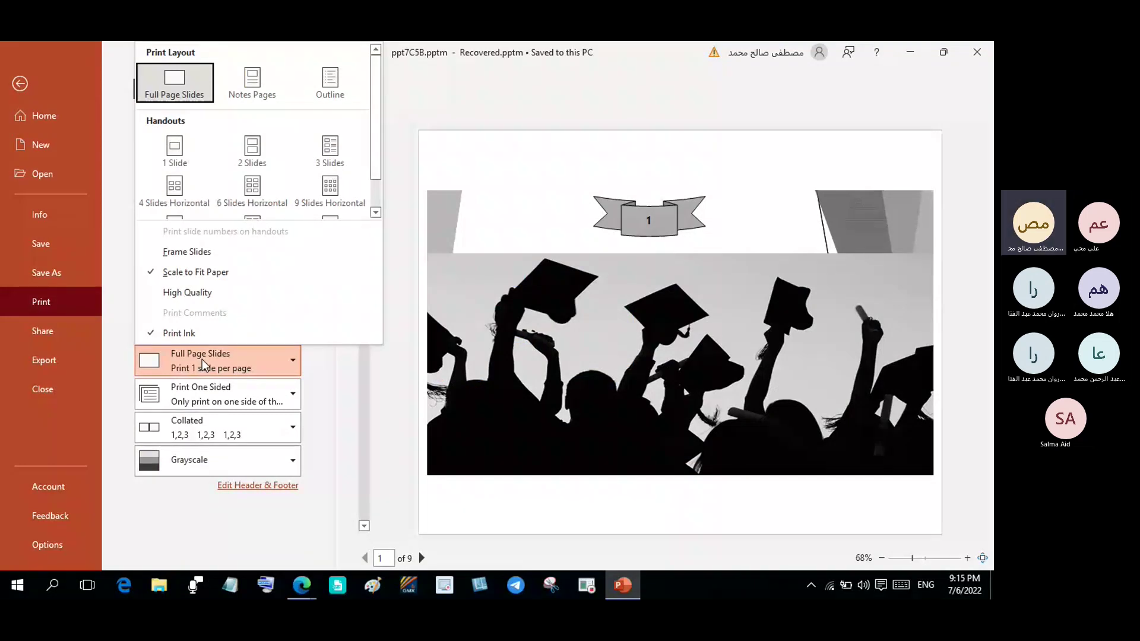
Try 2-, 3- and 9-slide vertical handout layouts, settling on 4 Slides Horizontal.
click(253, 151)
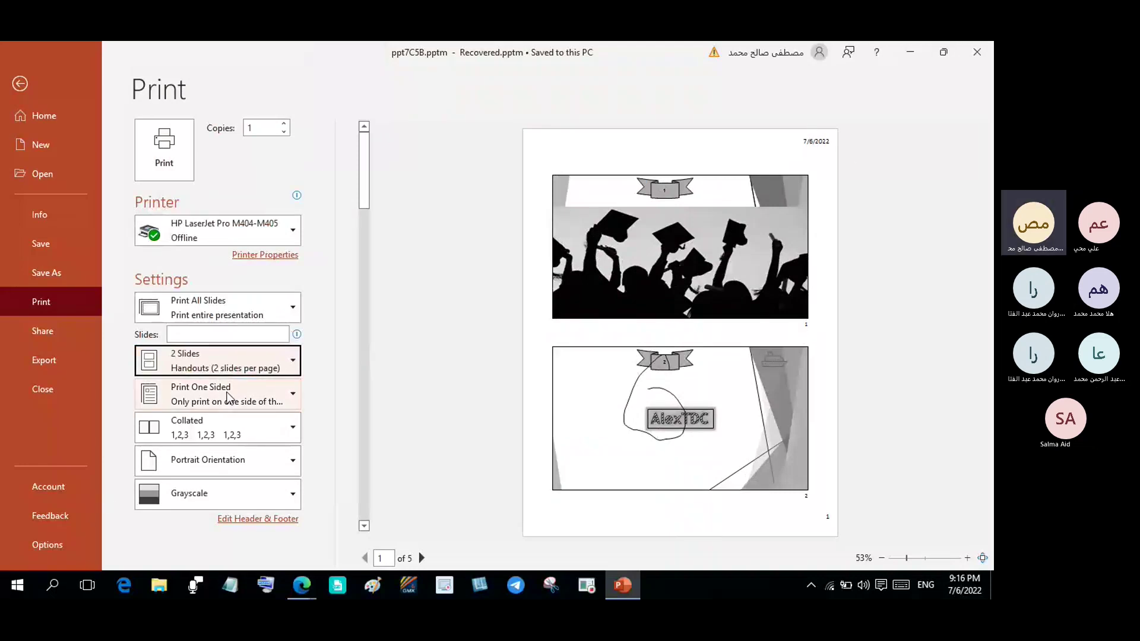
click(256, 363)
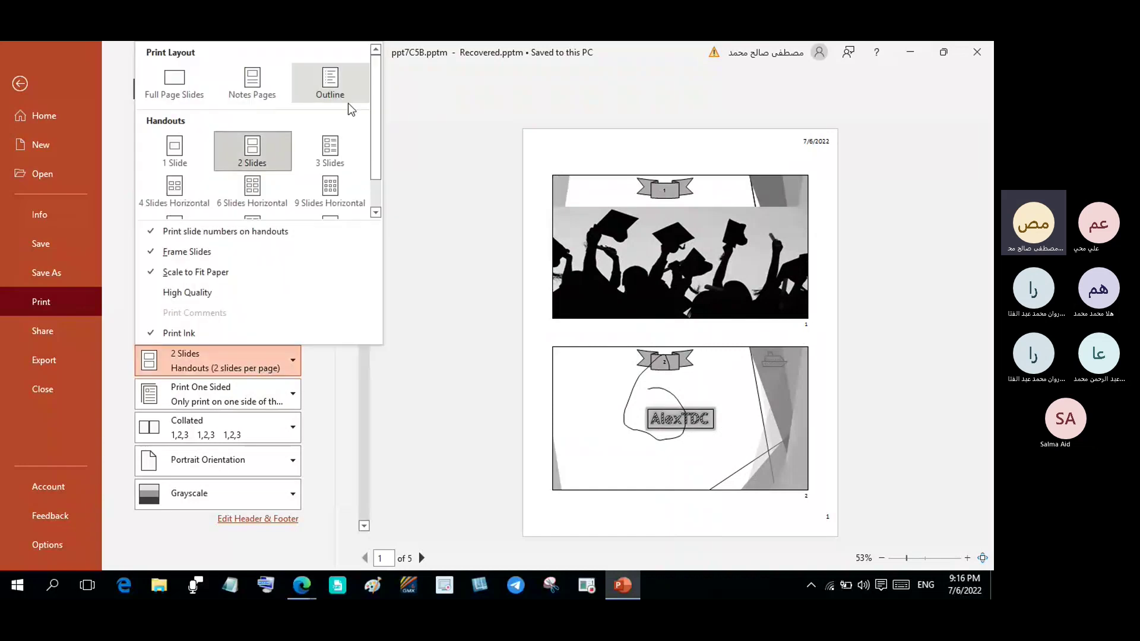
click(331, 152)
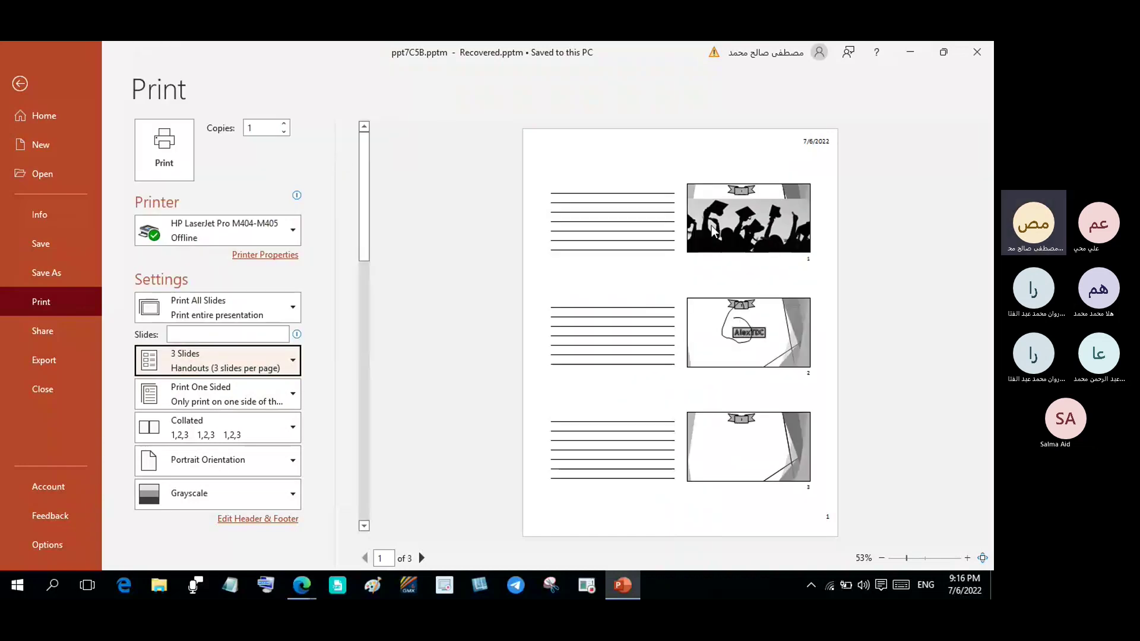
click(259, 320)
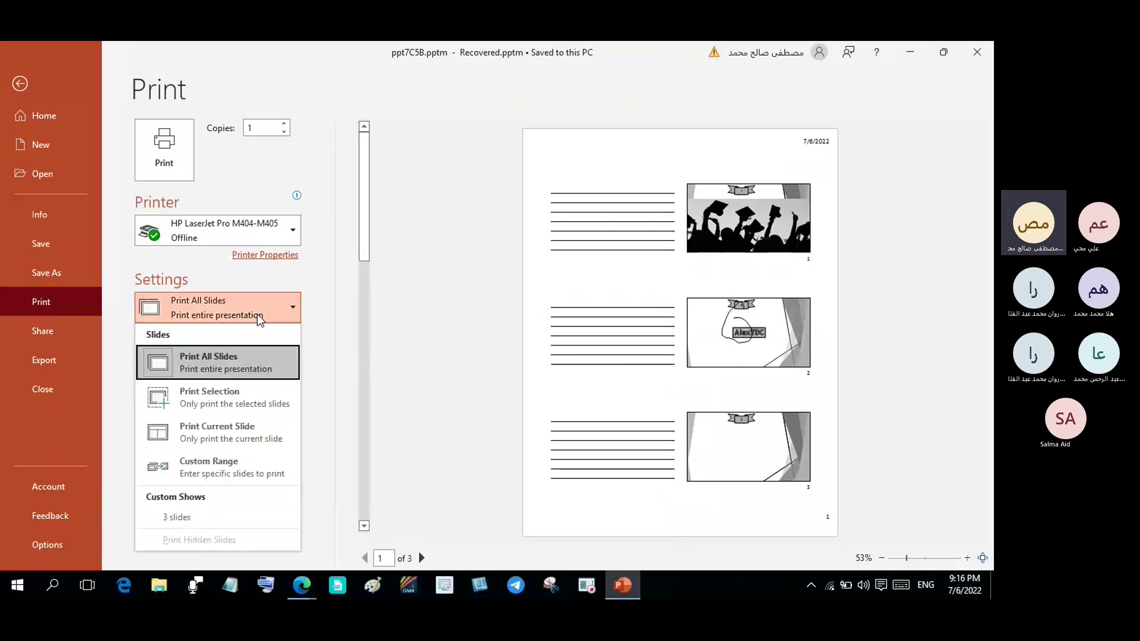
click(217, 362)
click(218, 360)
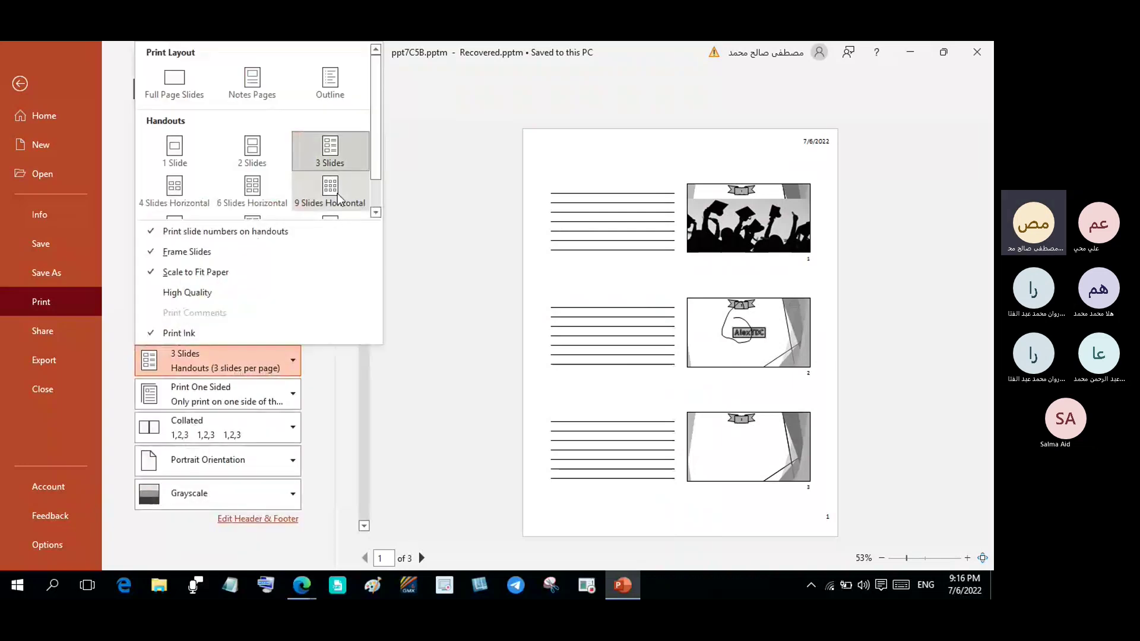
scroll(338, 199, down, 1)
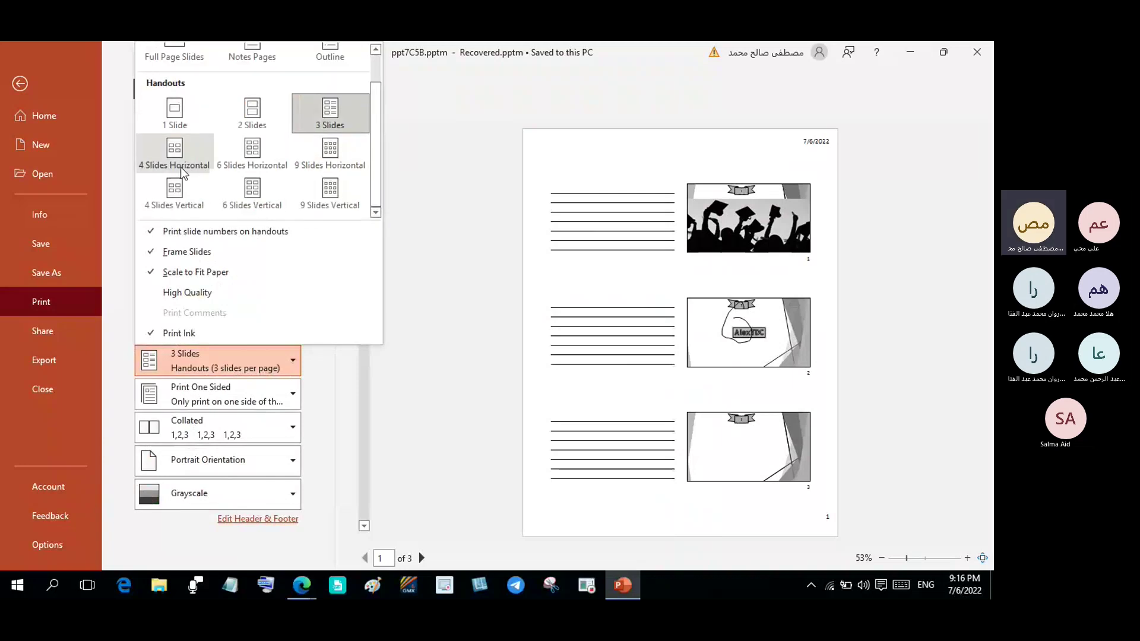
click(341, 185)
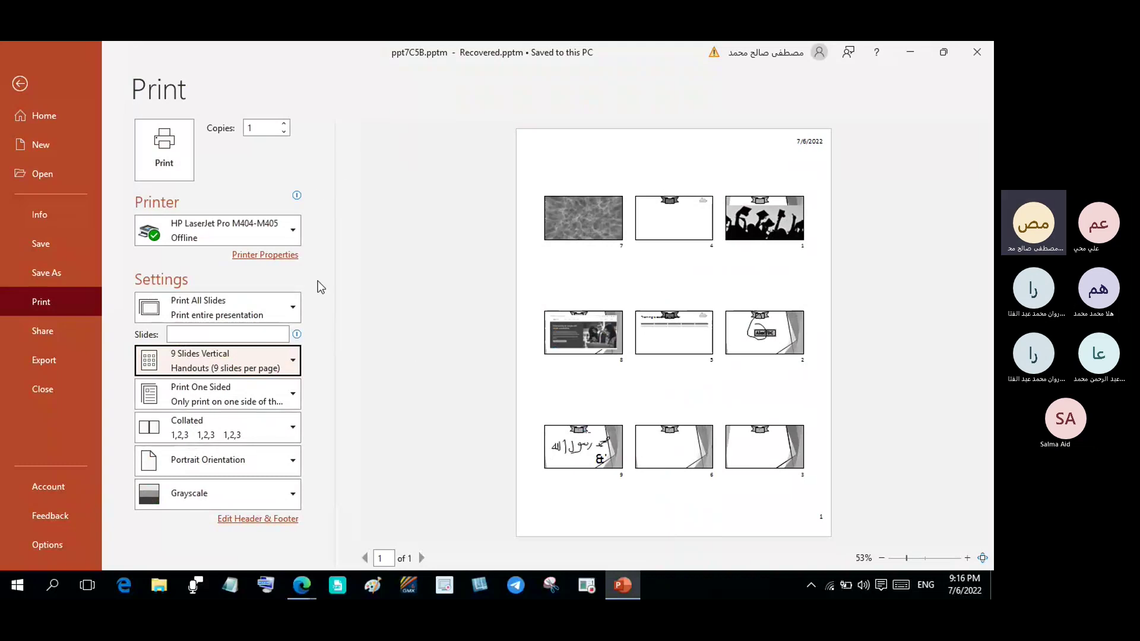
click(259, 358)
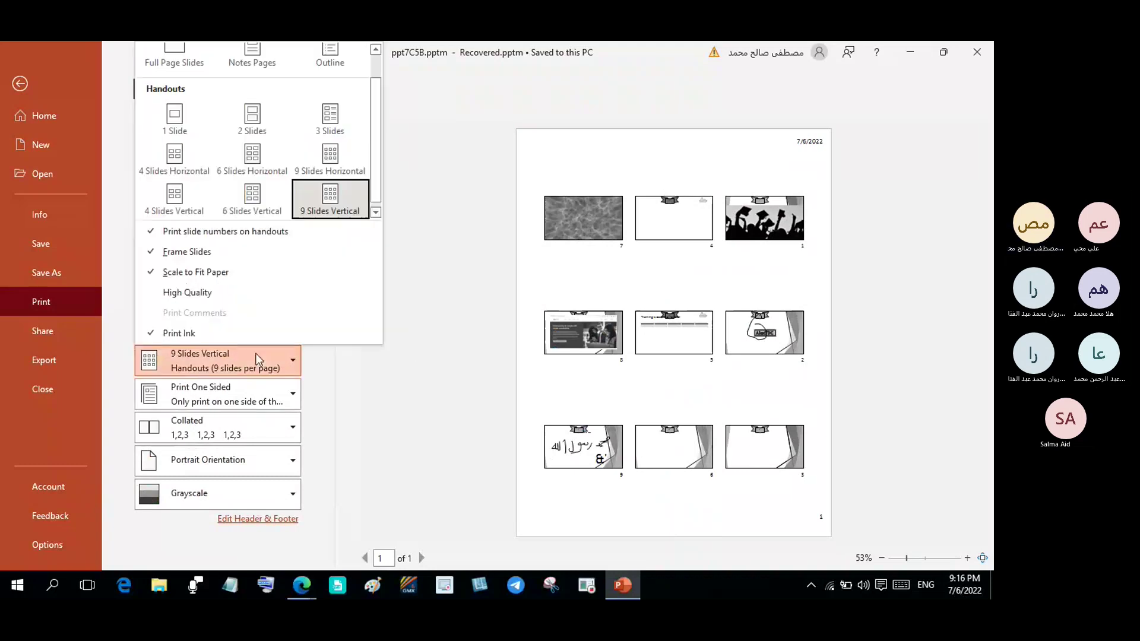
click(168, 156)
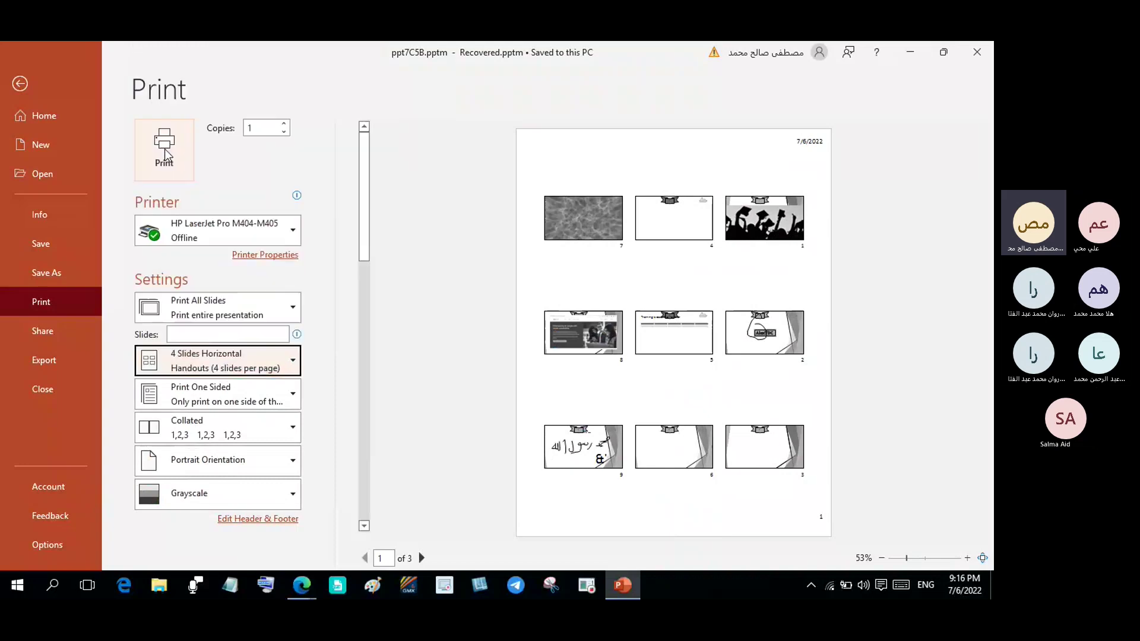
click(271, 400)
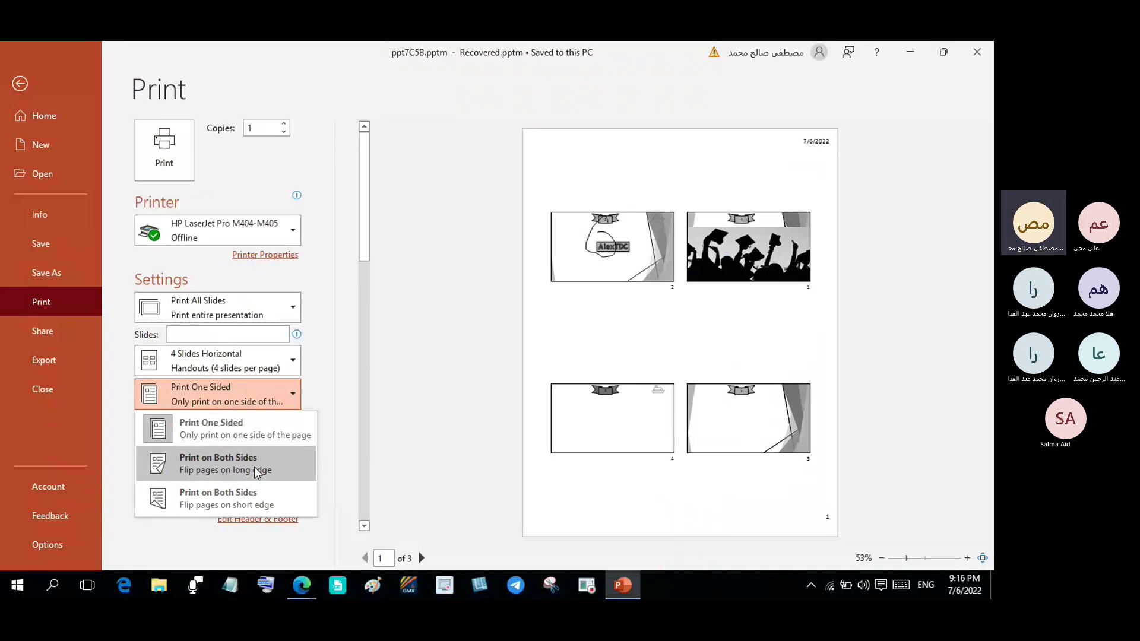
Keep Print One Sided, set 3 copies, and switch collation to Uncollated.
click(399, 449)
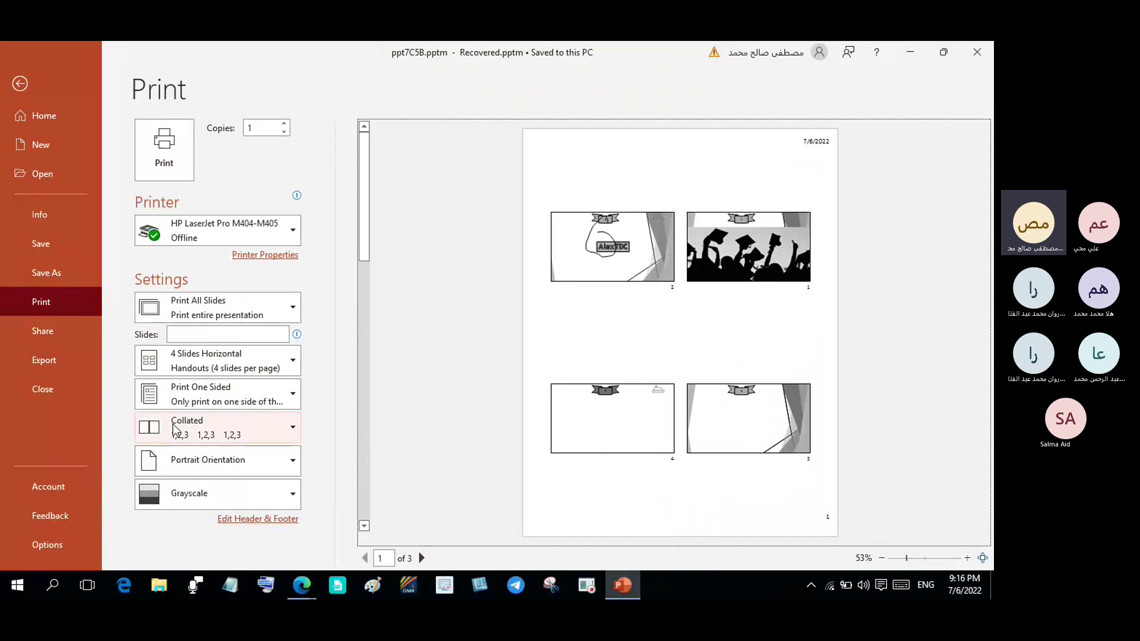
click(284, 123)
click(283, 123)
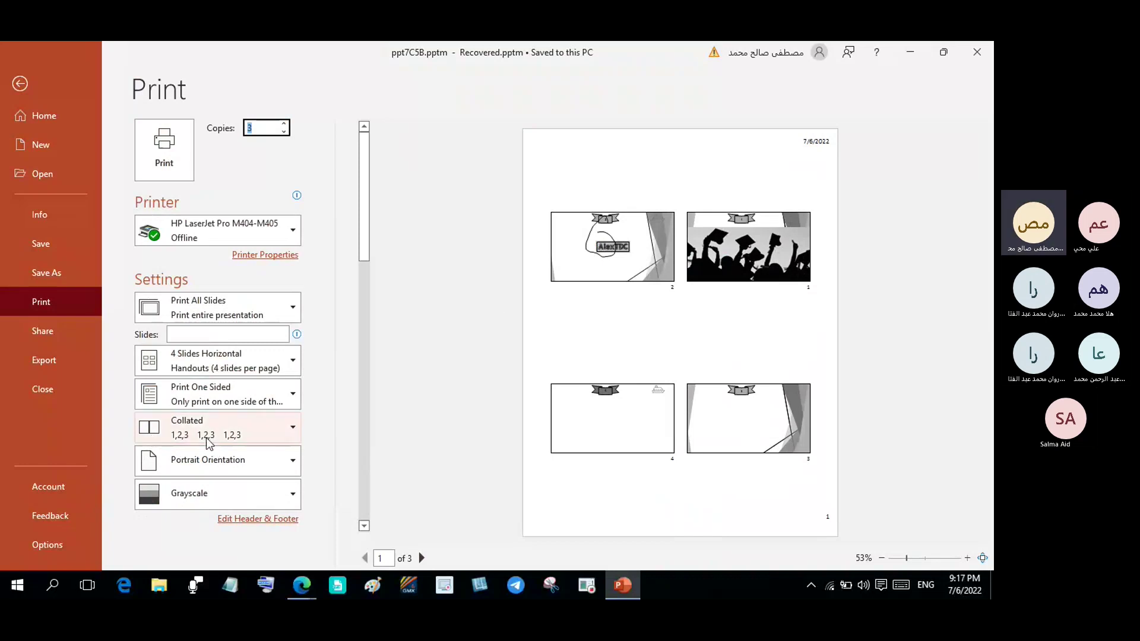
click(277, 433)
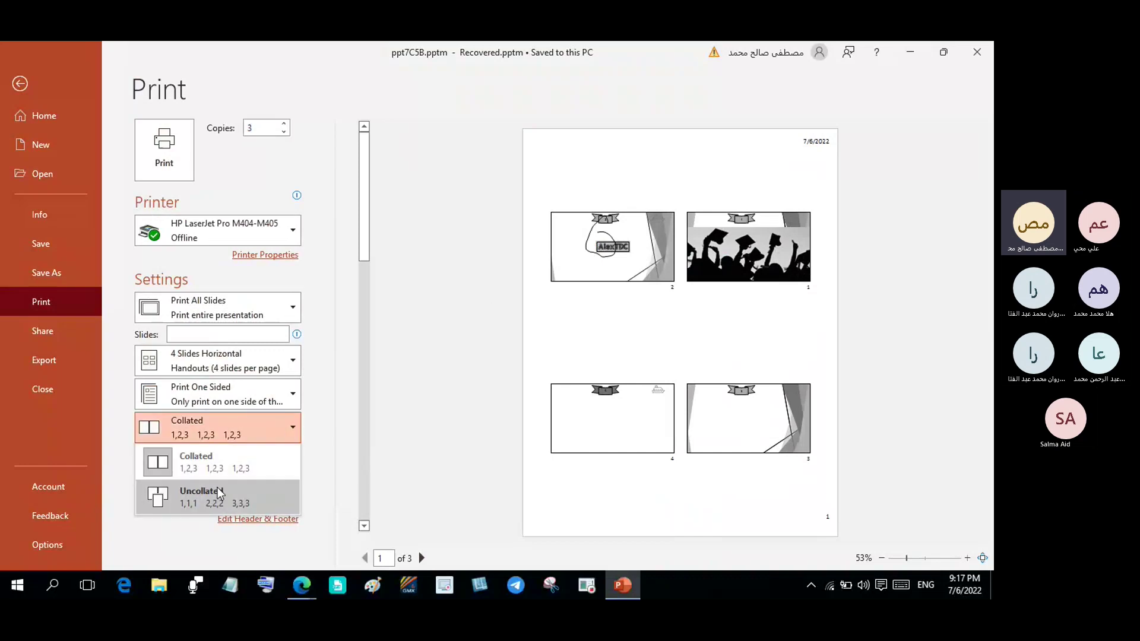
key(Escape)
key(Down)
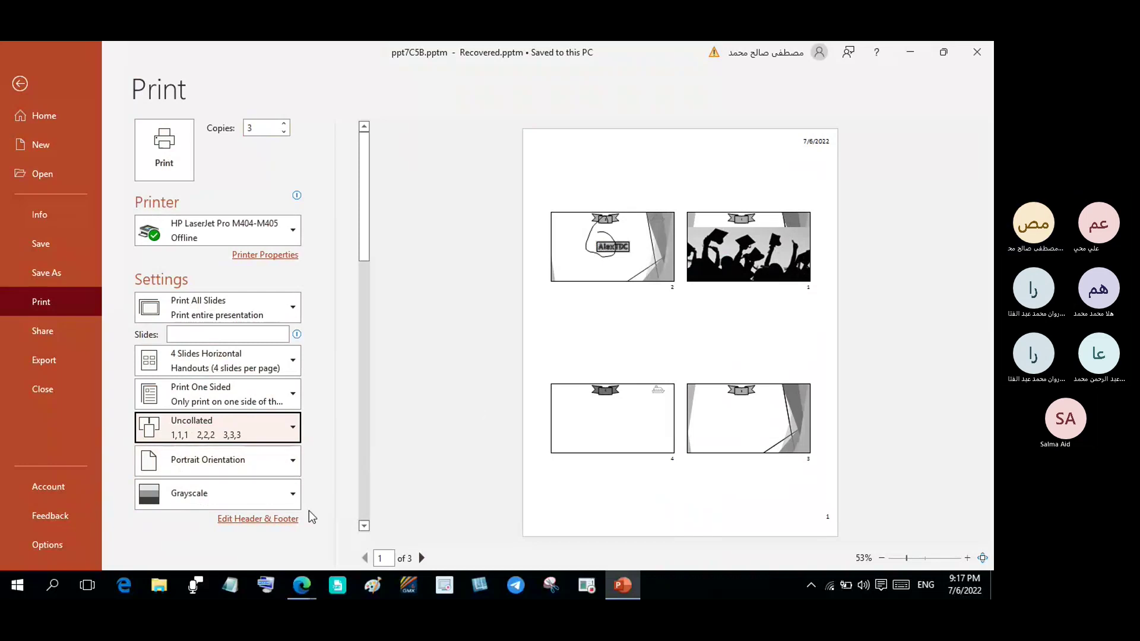
Keep Portrait orientation and change the printout from Grayscale to Color.
click(258, 461)
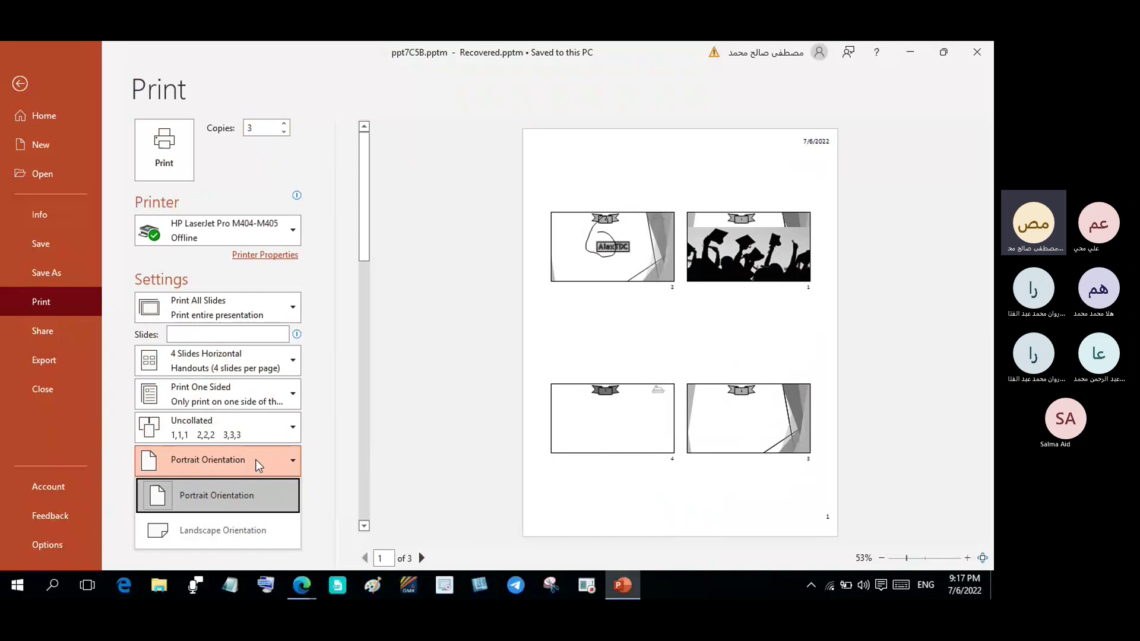
click(258, 463)
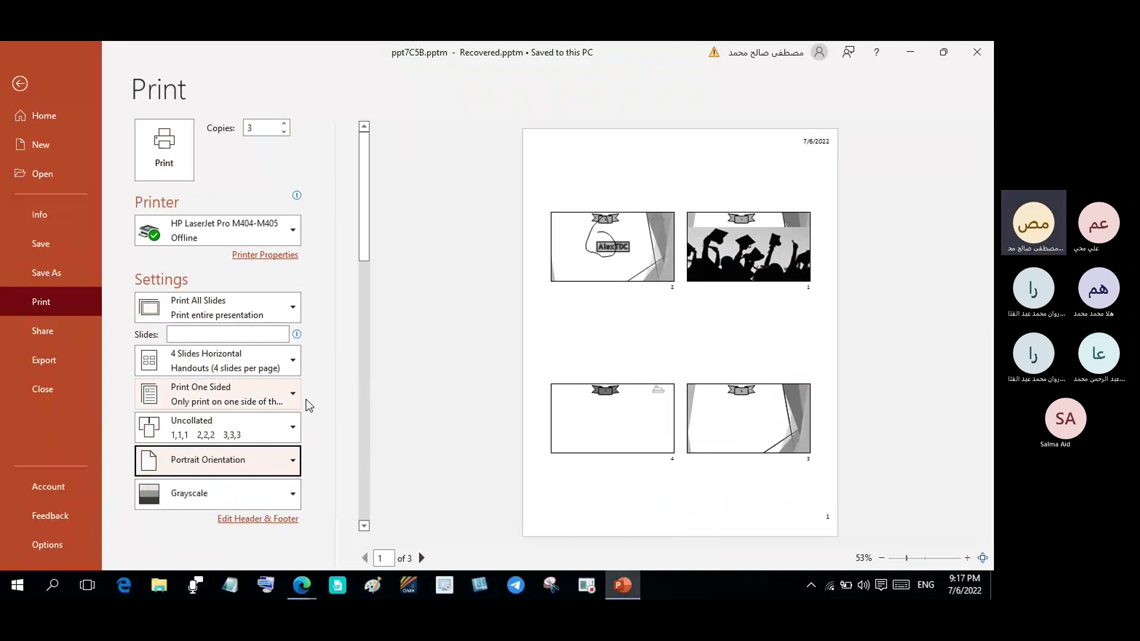
click(244, 496)
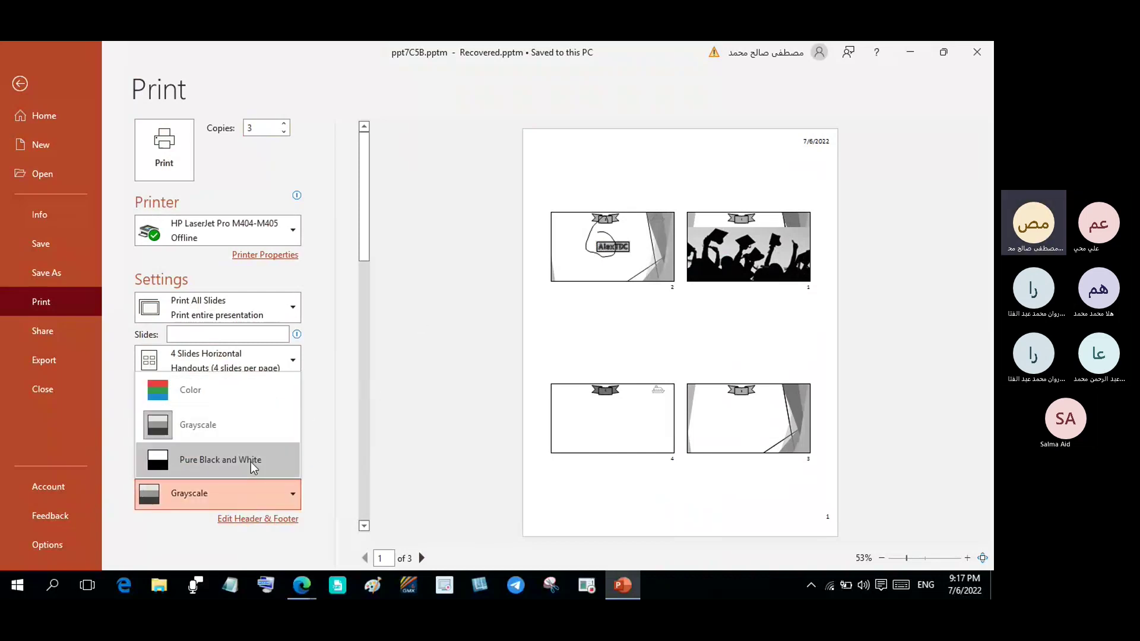
click(207, 398)
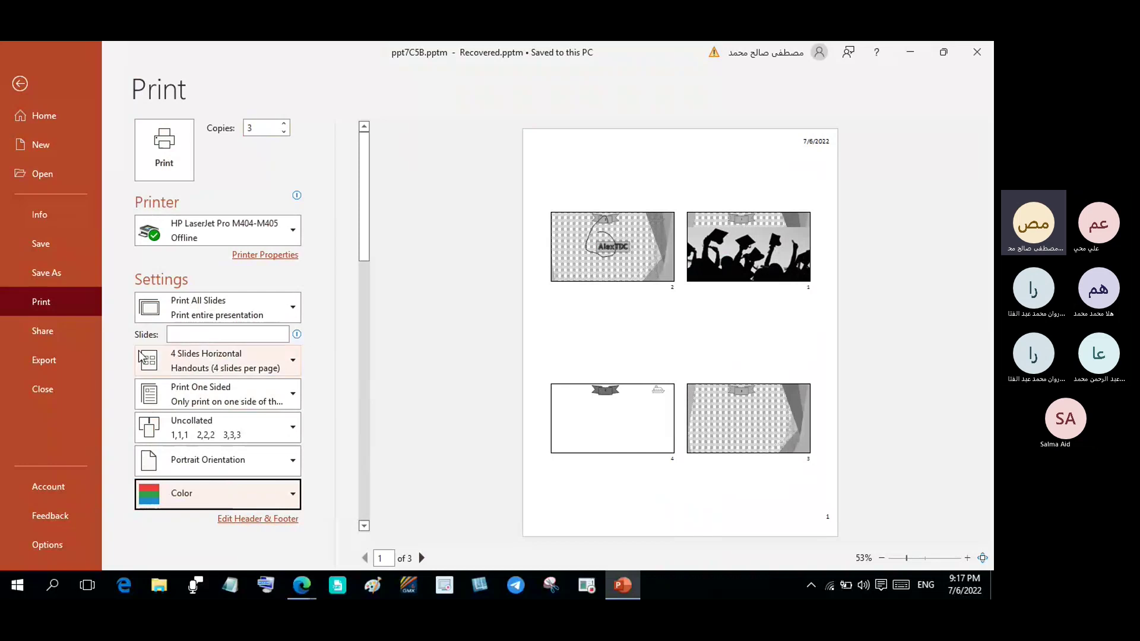
click(76, 336)
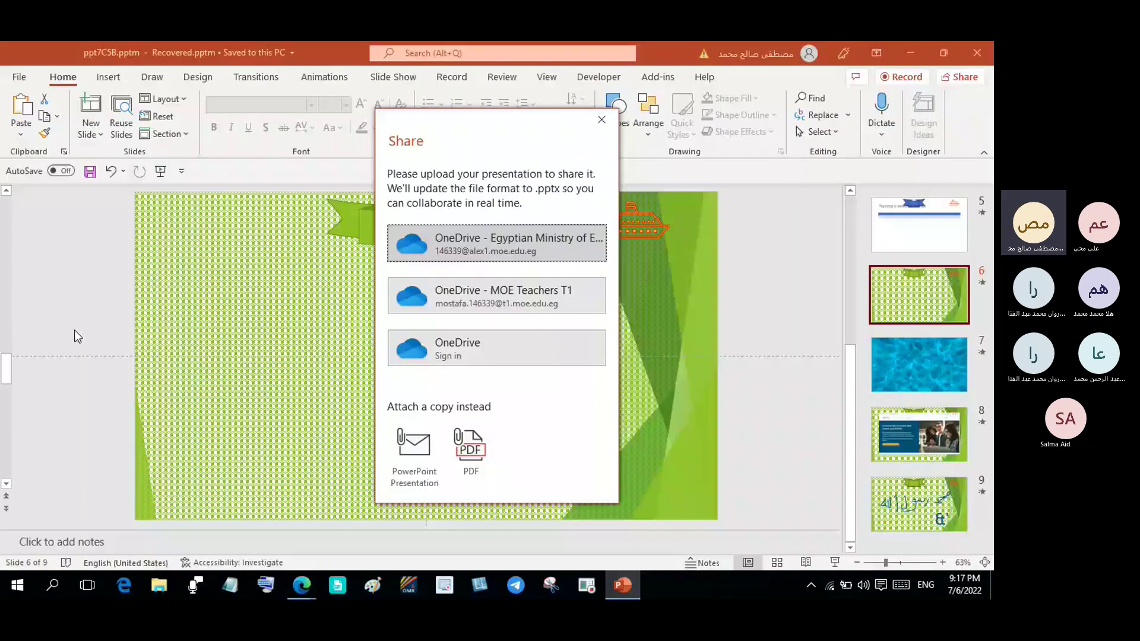
Close the Share pane, glance at the Save As format list, and reach the Export page.
click(602, 119)
click(16, 78)
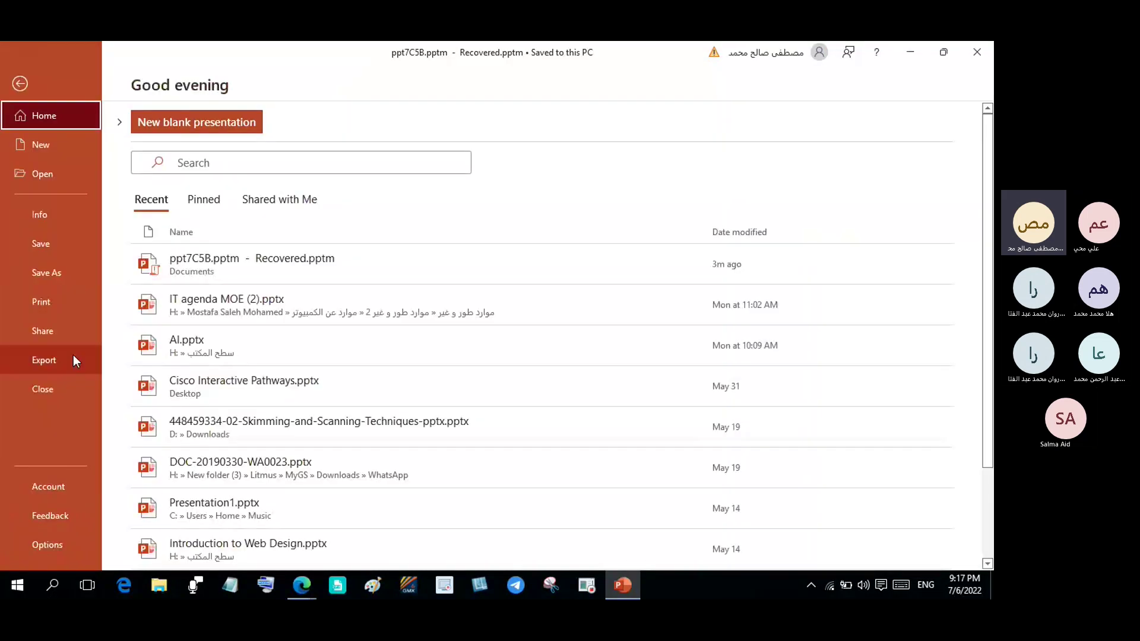
click(77, 360)
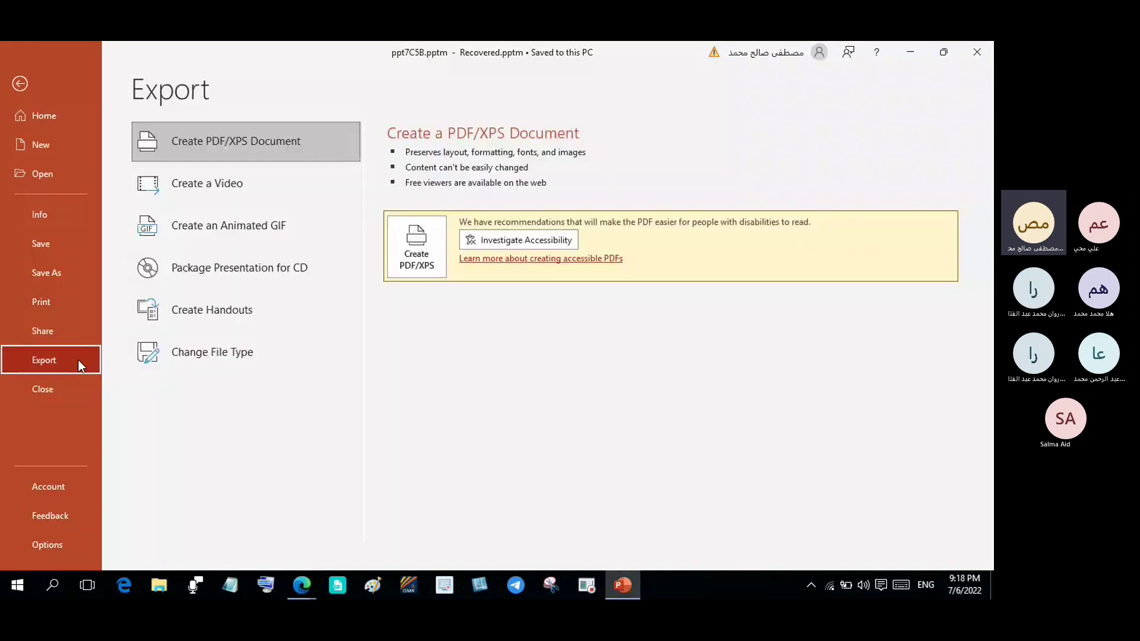
click(63, 272)
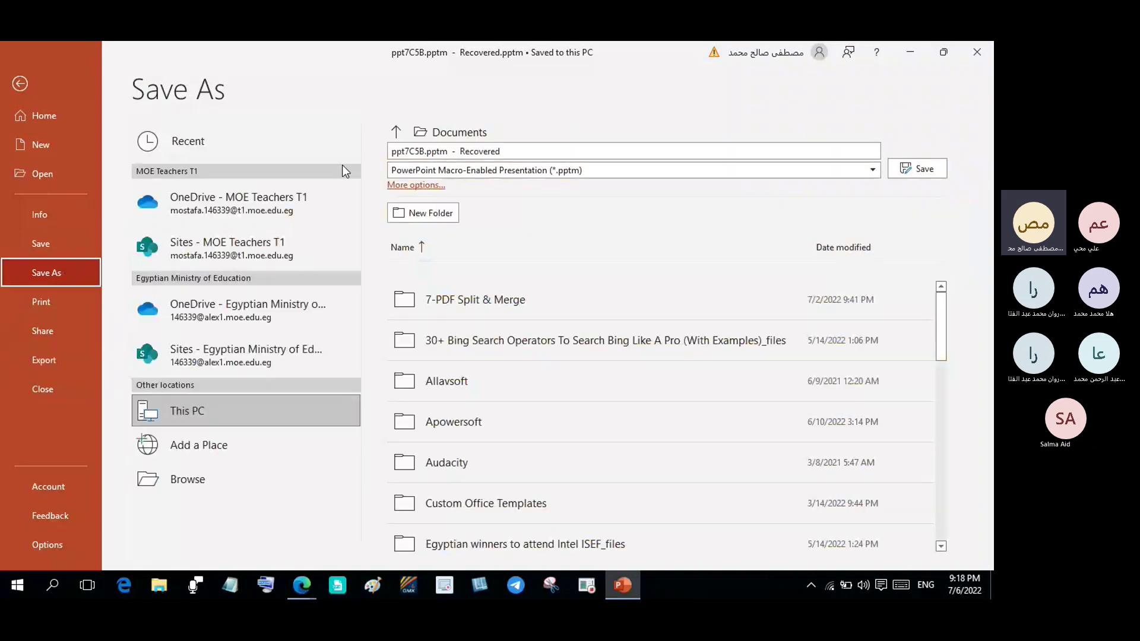
click(447, 170)
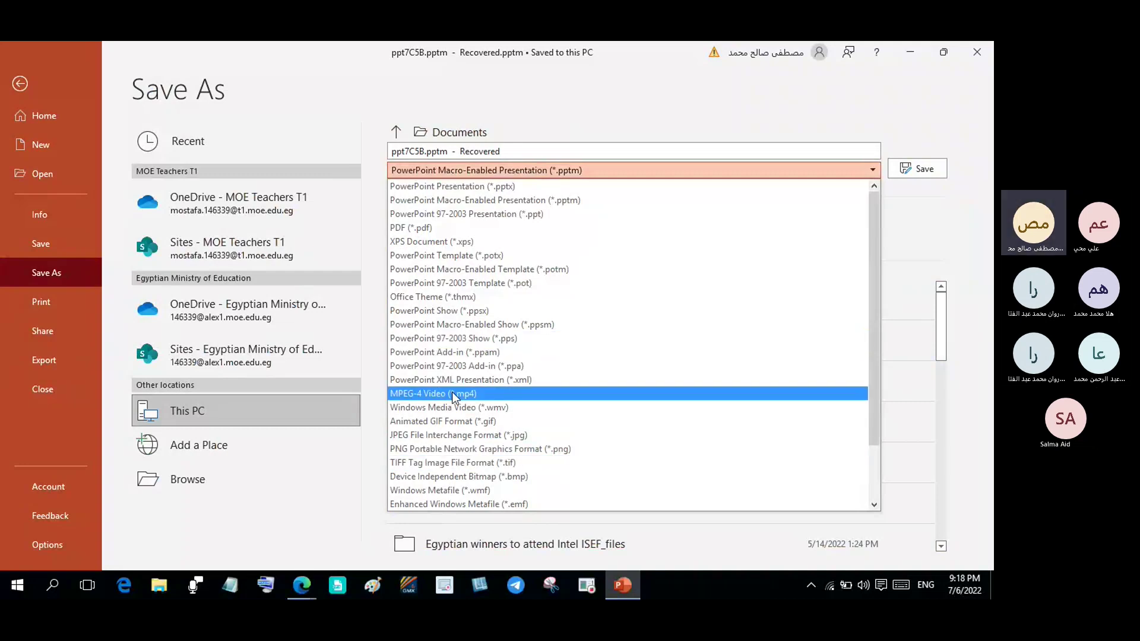
click(57, 357)
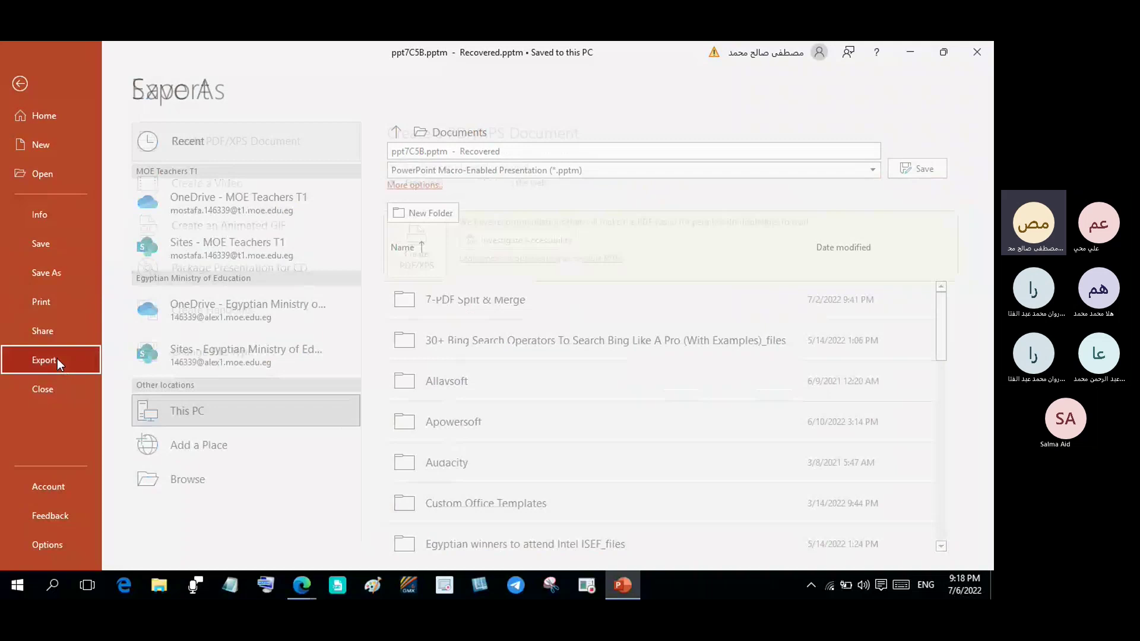
click(57, 358)
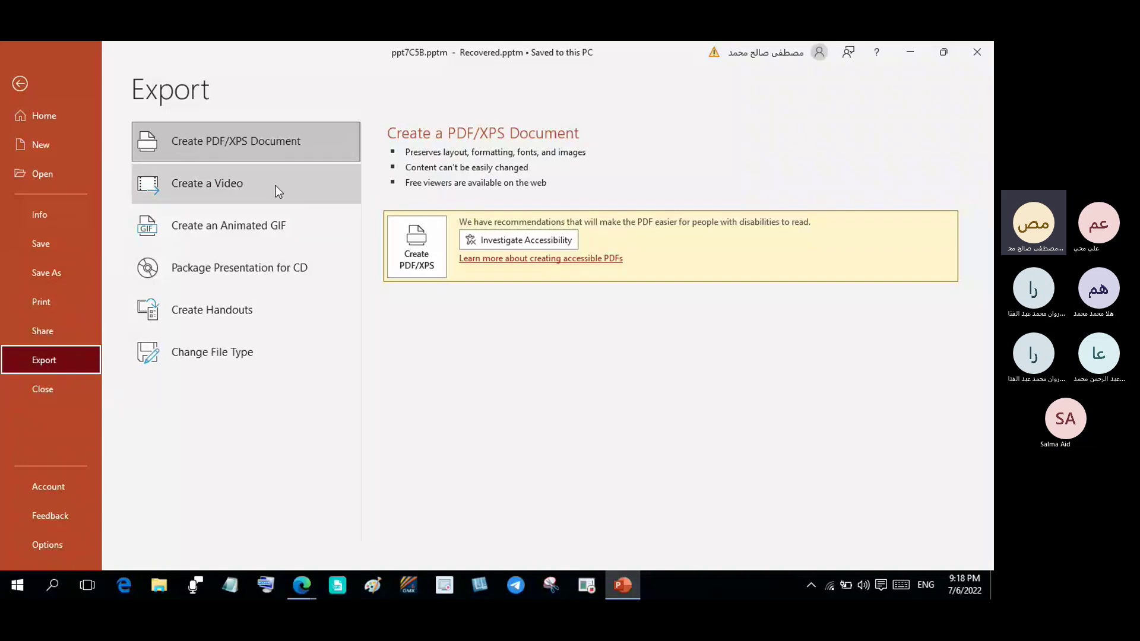
Set up an animated GIF at Medium quality, 3 seconds per slide, covering slides 1–3.
click(246, 242)
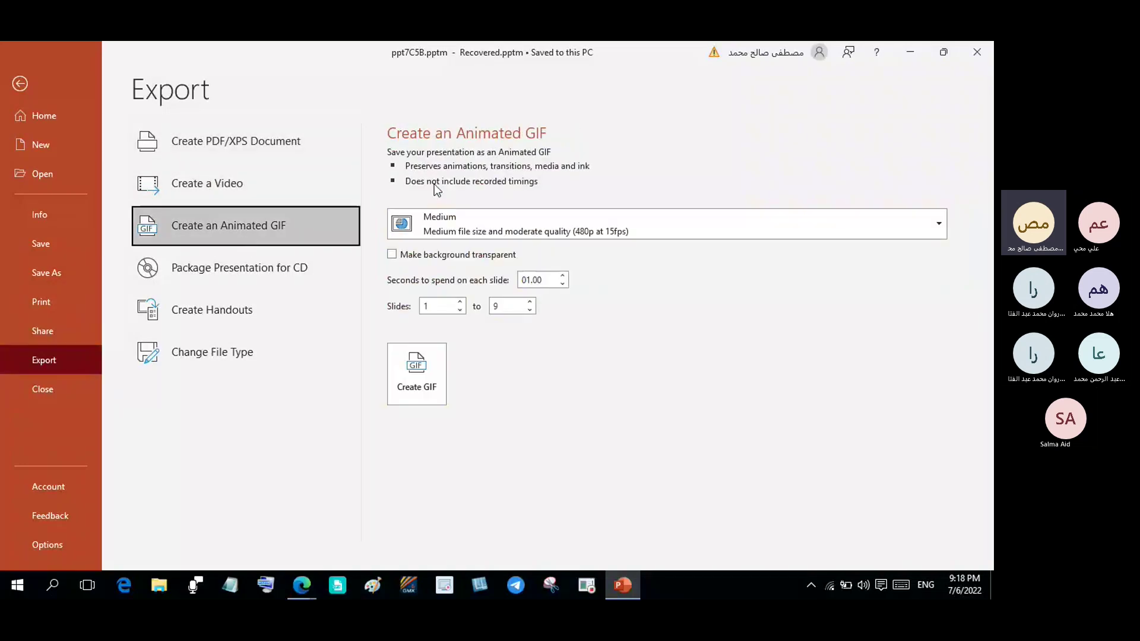
click(464, 235)
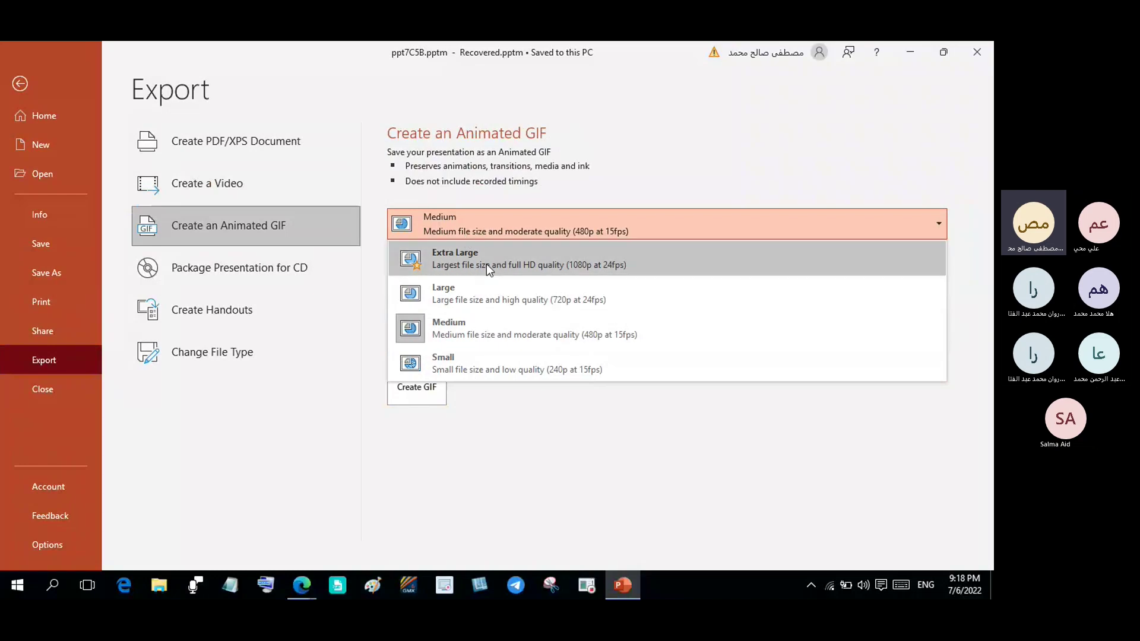
click(515, 453)
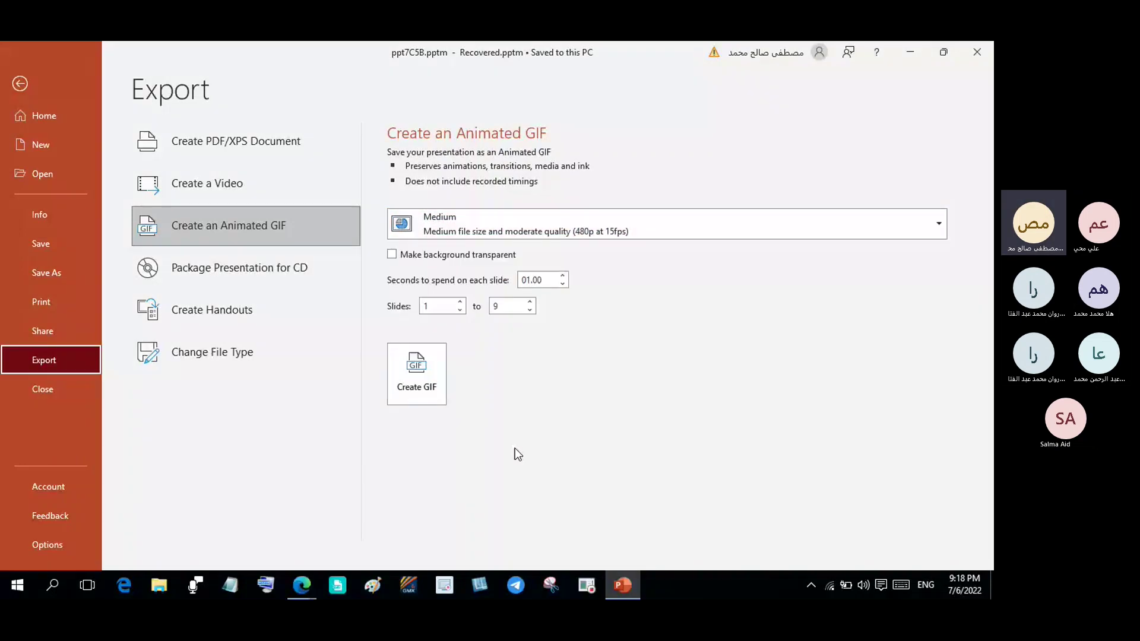
click(566, 275)
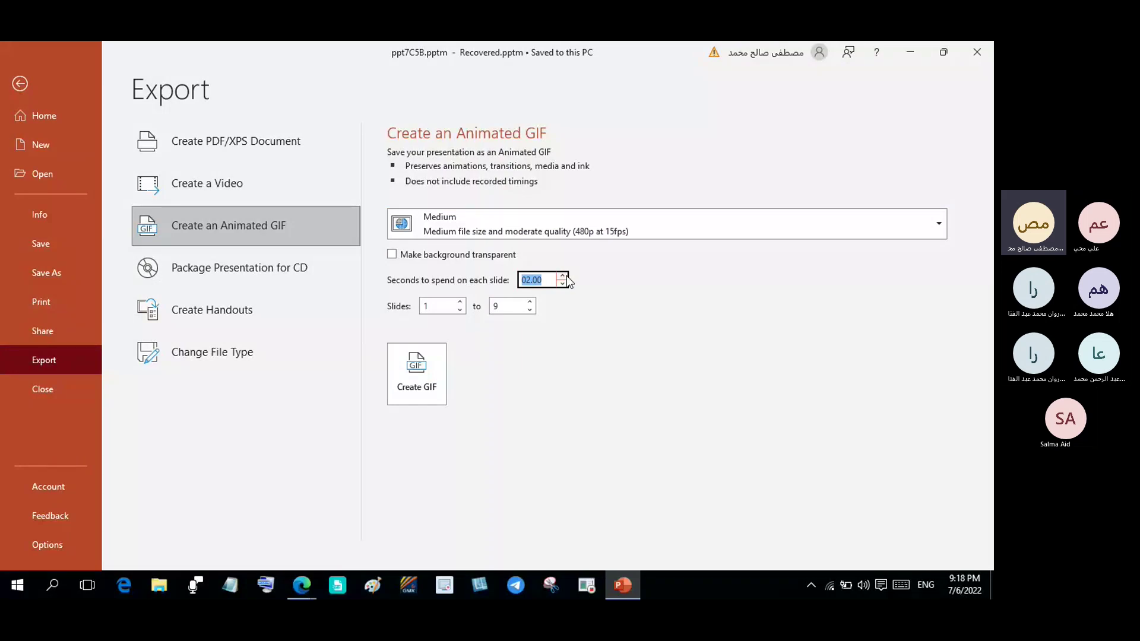
click(530, 309)
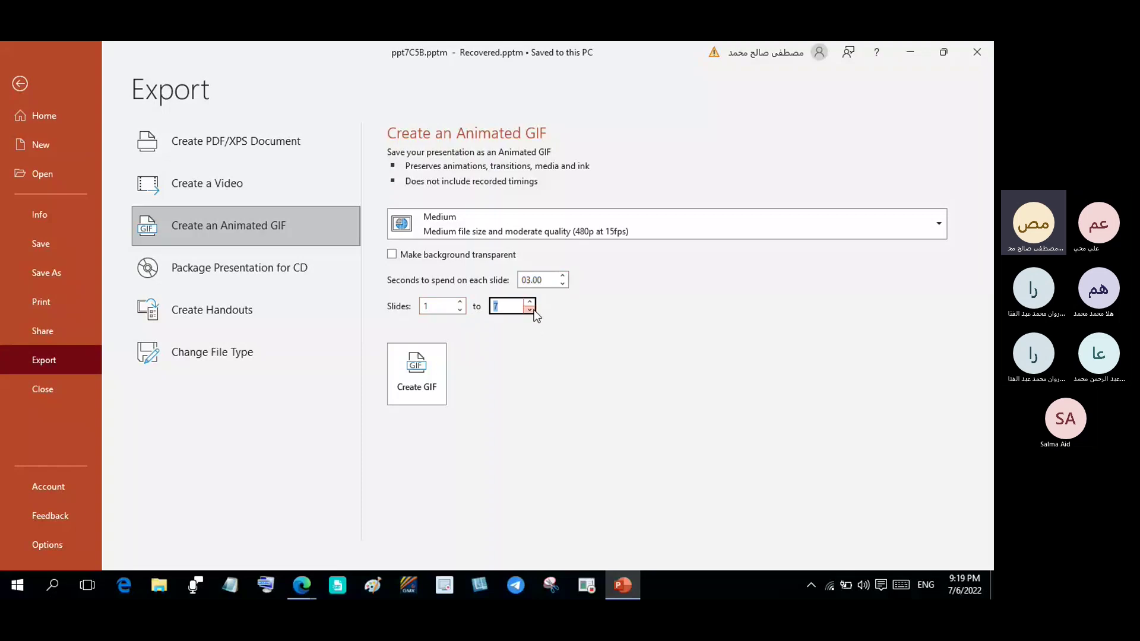
click(530, 309)
click(530, 310)
click(530, 309)
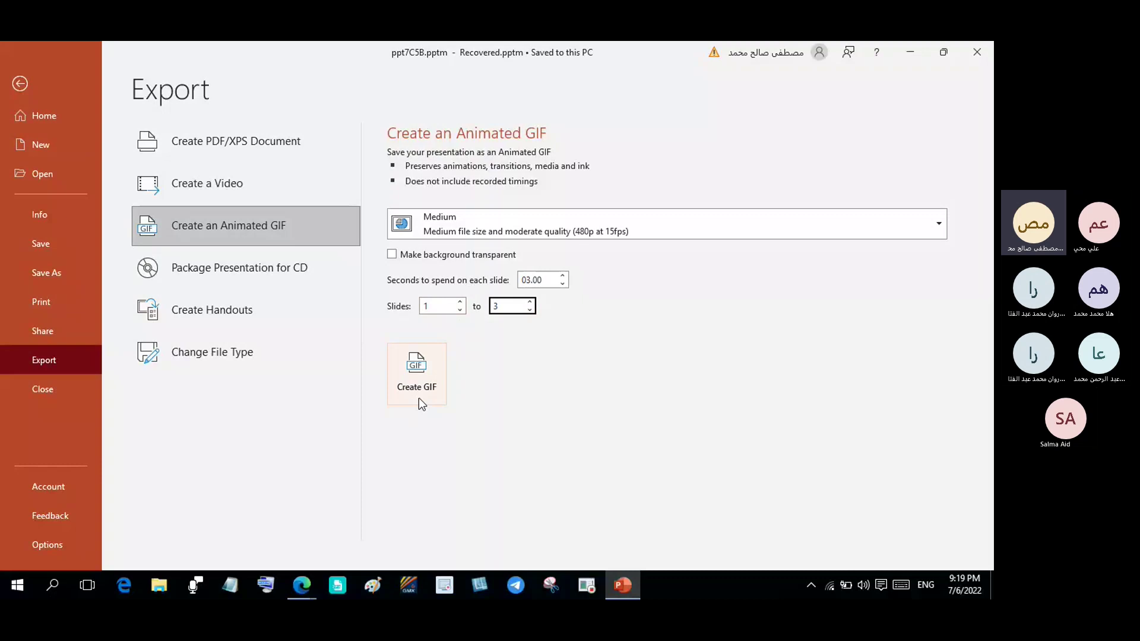
Create the GIF and save it into the Documents folder.
click(417, 380)
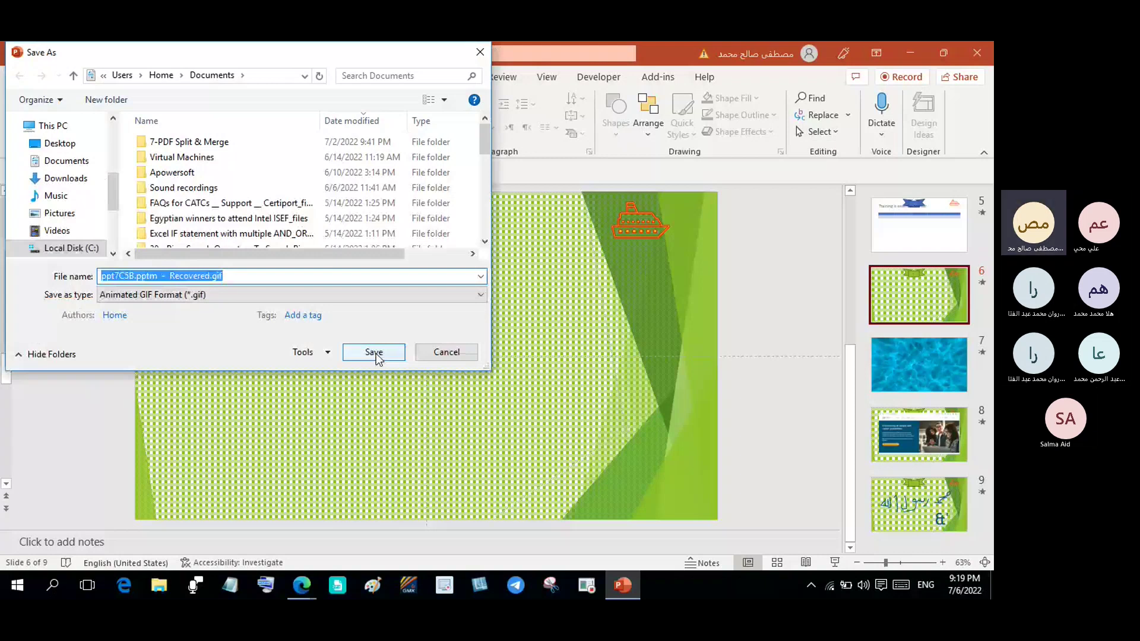
click(374, 353)
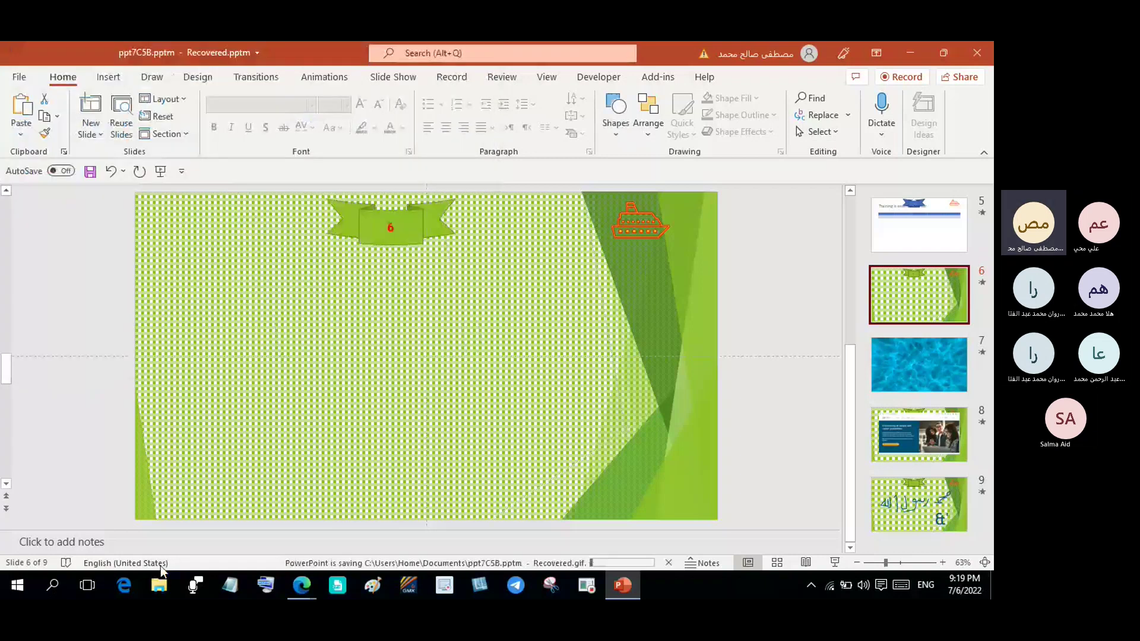
click(159, 585)
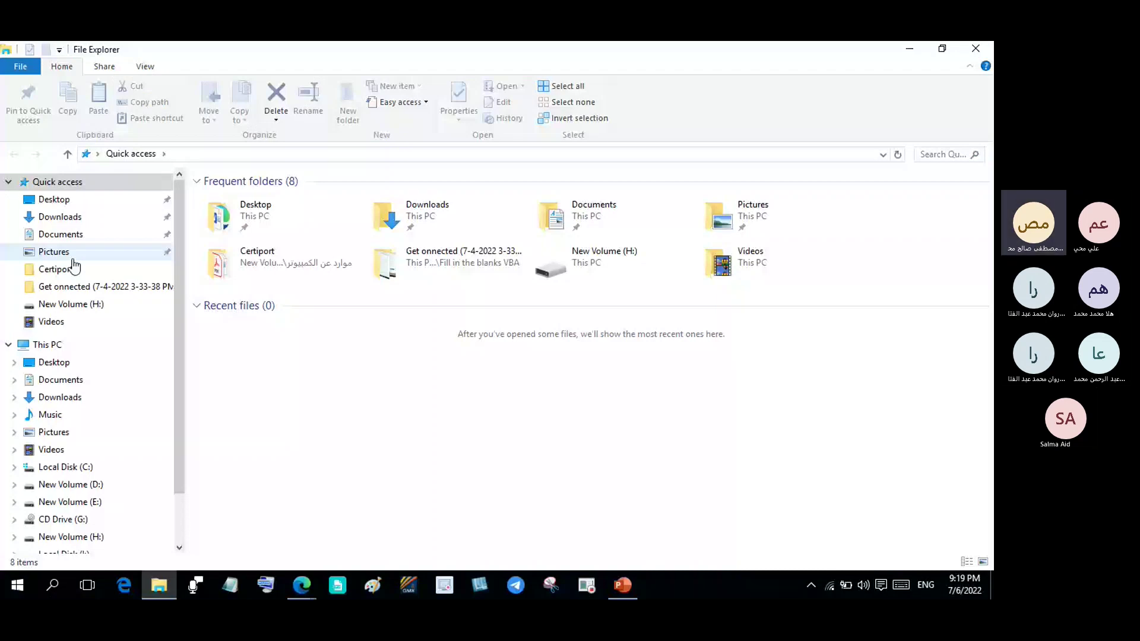
Open Documents, sort the files by Type, and search for gif.
click(60, 234)
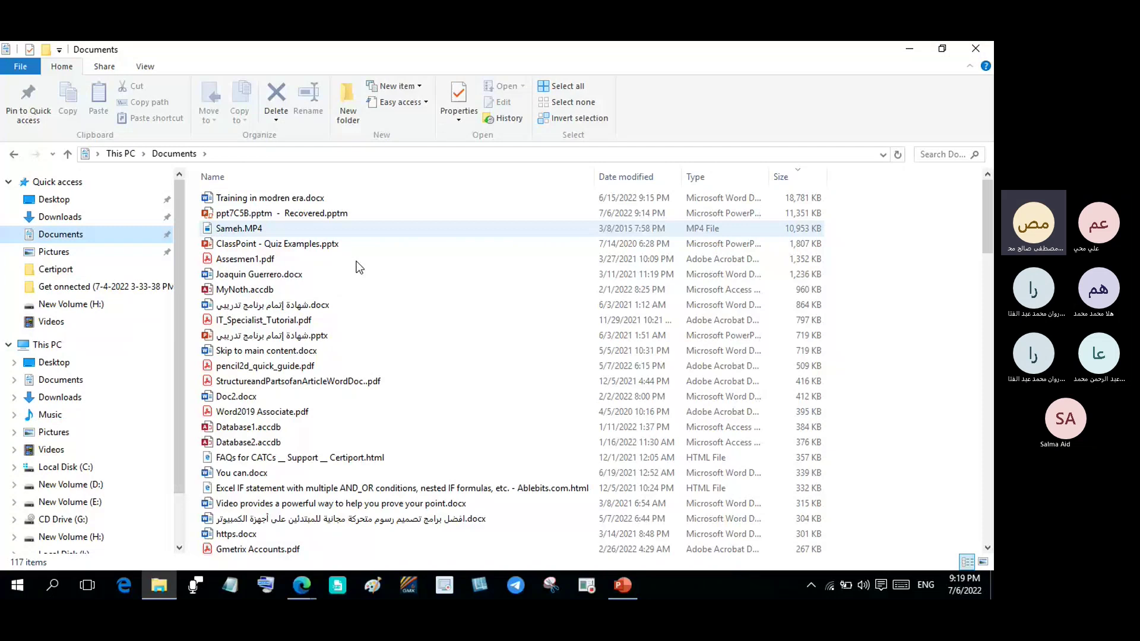
click(695, 177)
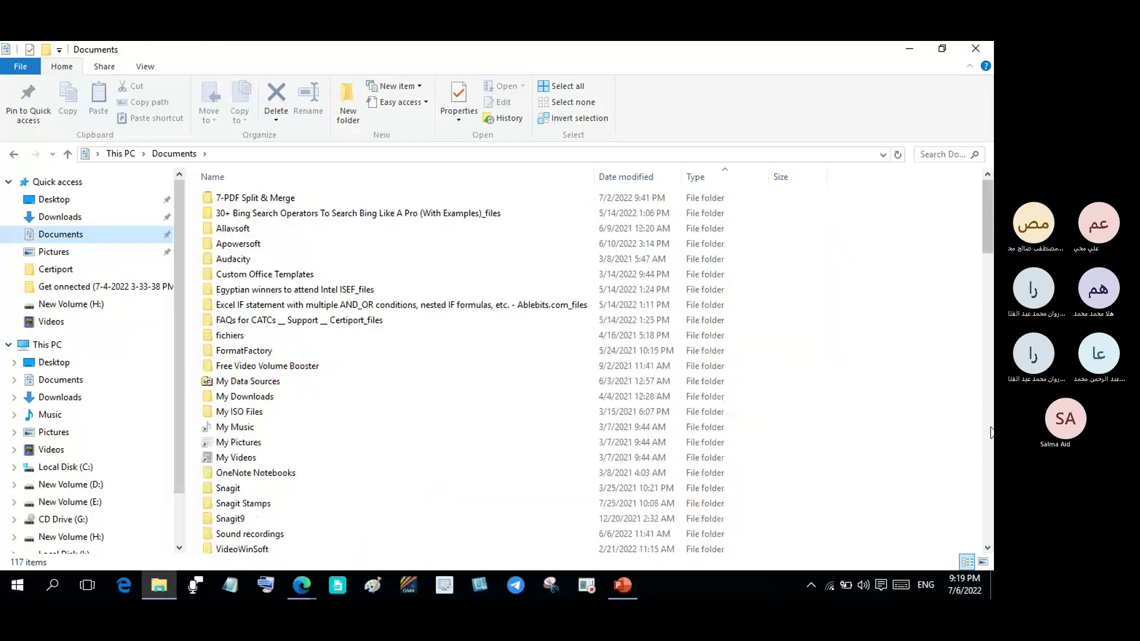
scroll(990, 432, down, 8)
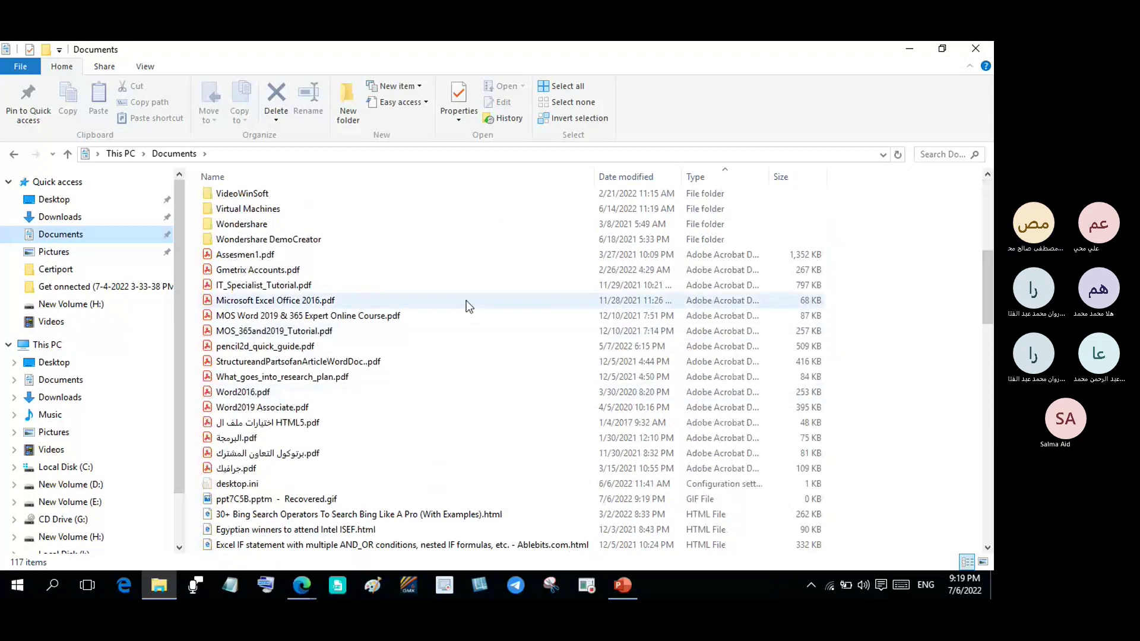
click(991, 533)
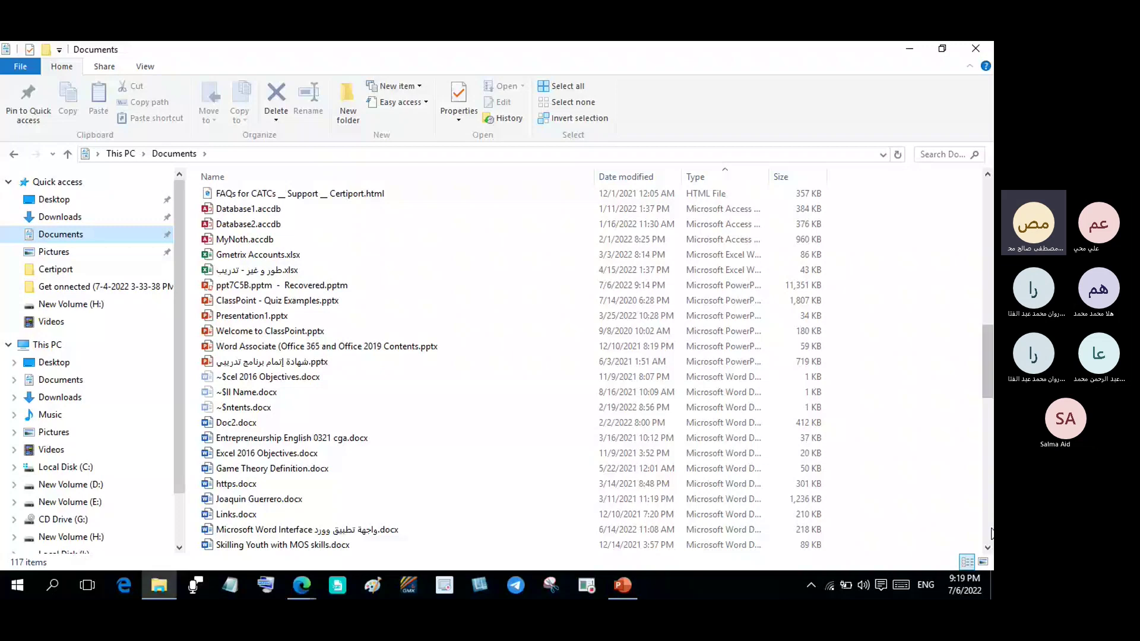
click(941, 155)
text(g)
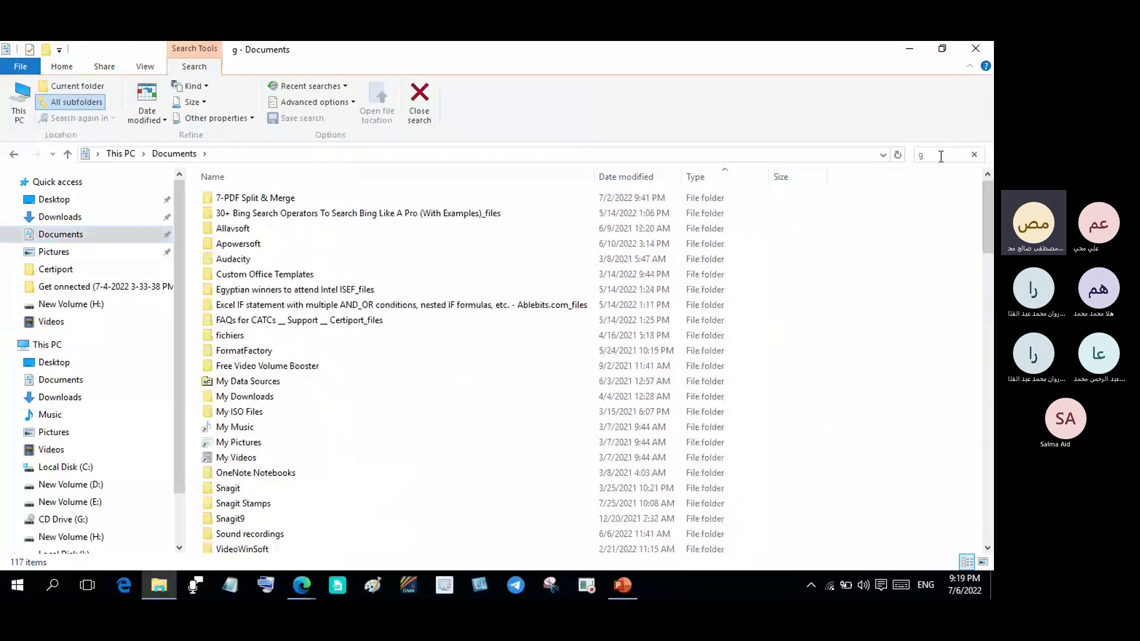
text(if)
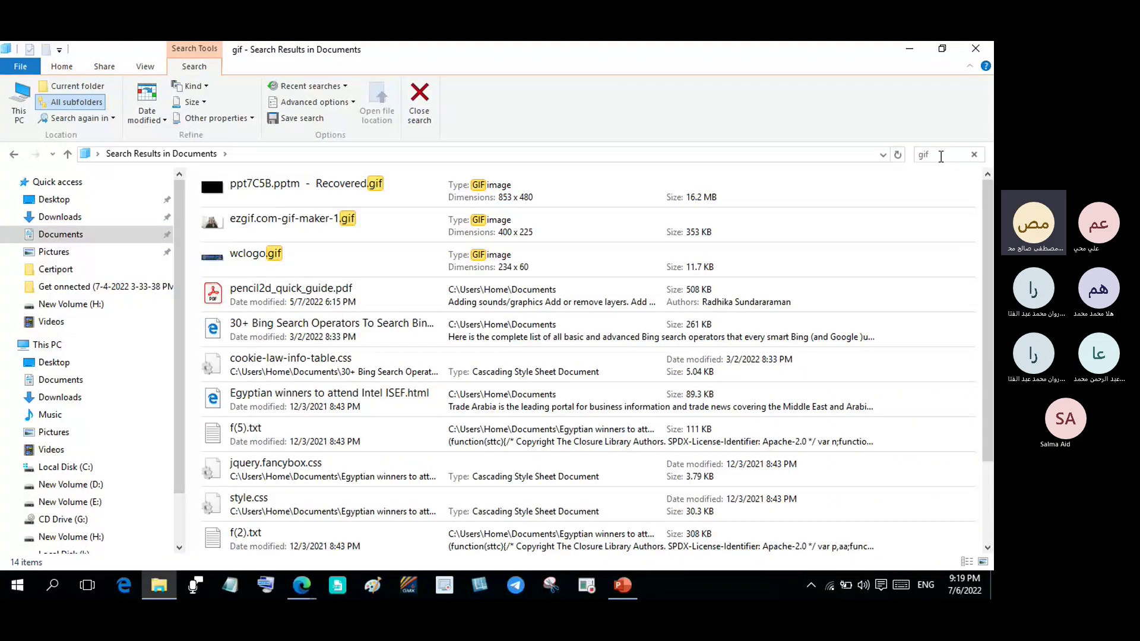
double_click(321, 185)
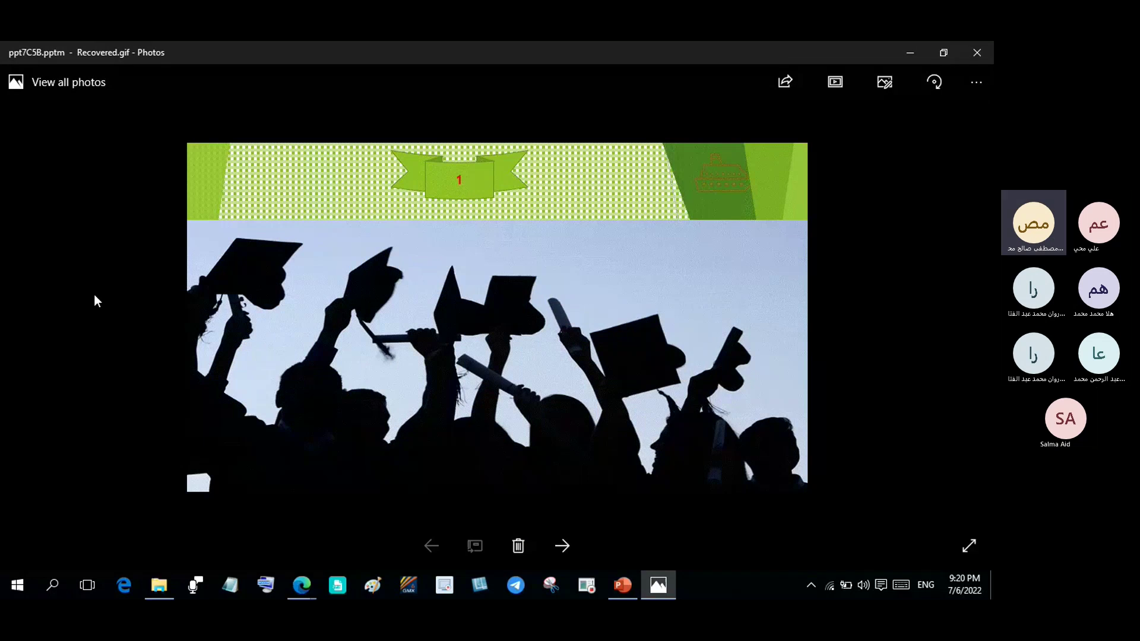
click(977, 52)
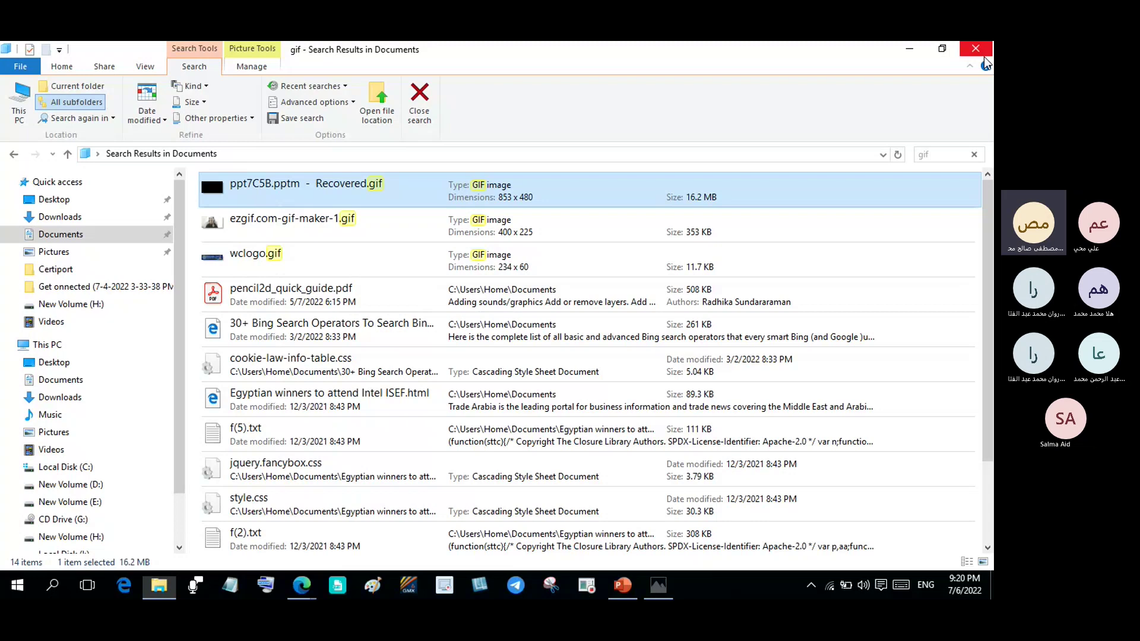
Close File Explorer and show Create a Video export options (Full HD 1080p, 05.00 seconds per slide).
click(980, 53)
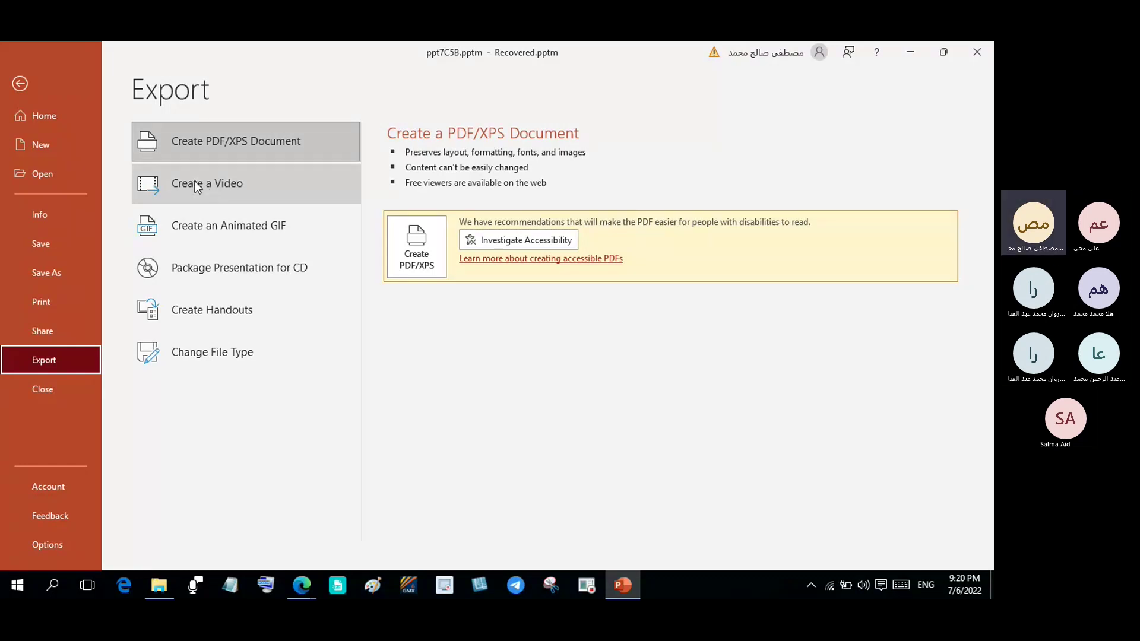
click(197, 188)
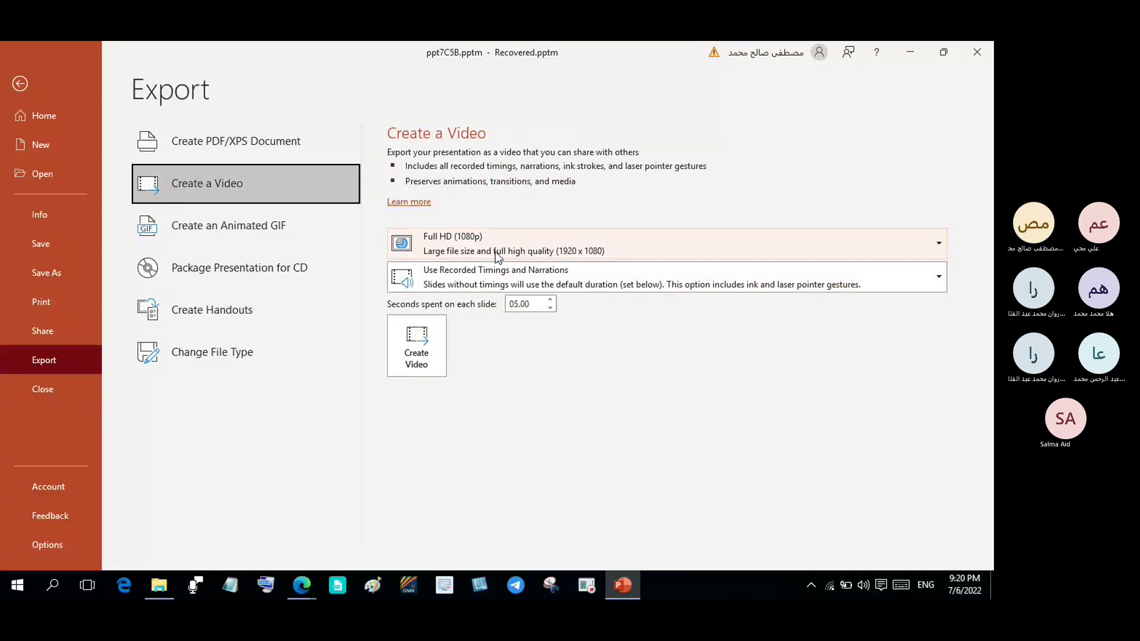
click(498, 256)
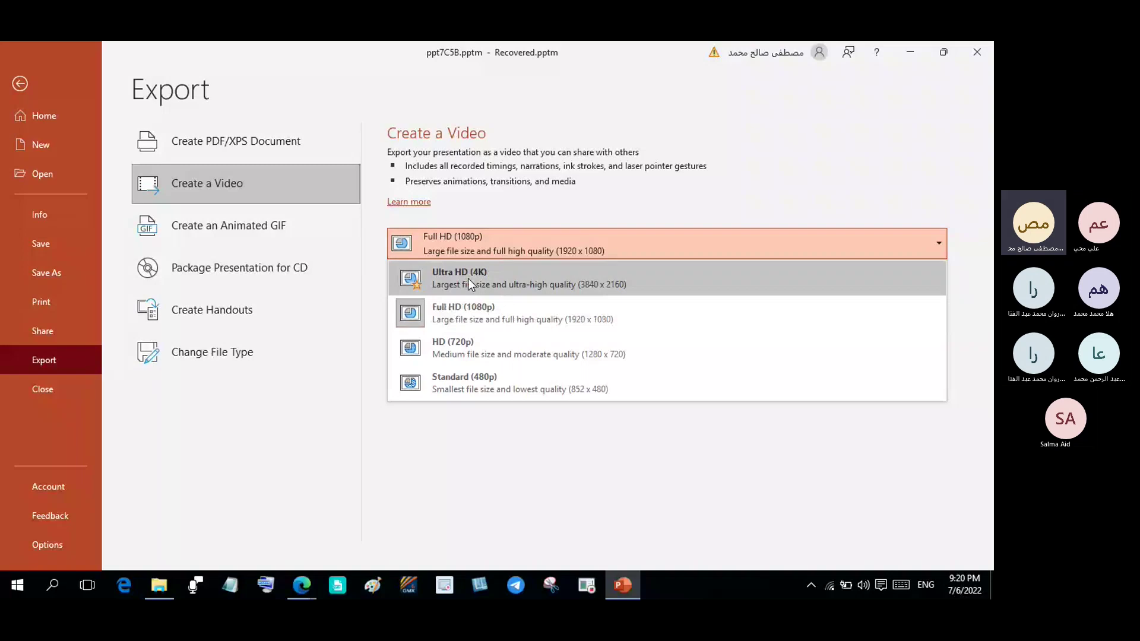
click(532, 197)
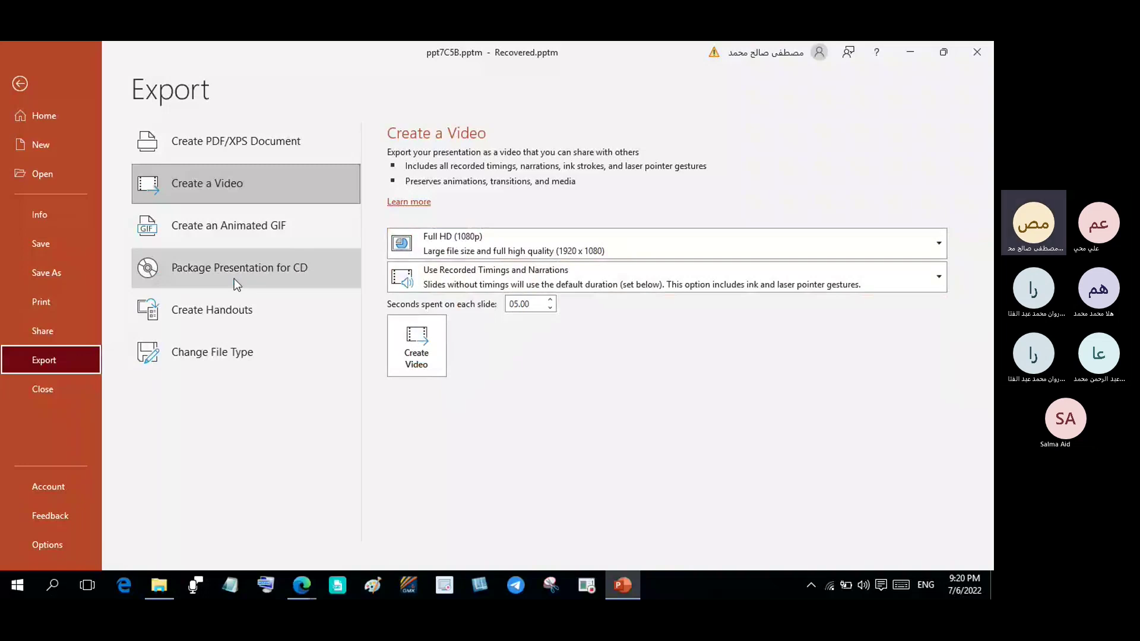
Check the Teams meeting participants, then return to PowerPoint's Account page.
key(alt+Tab)
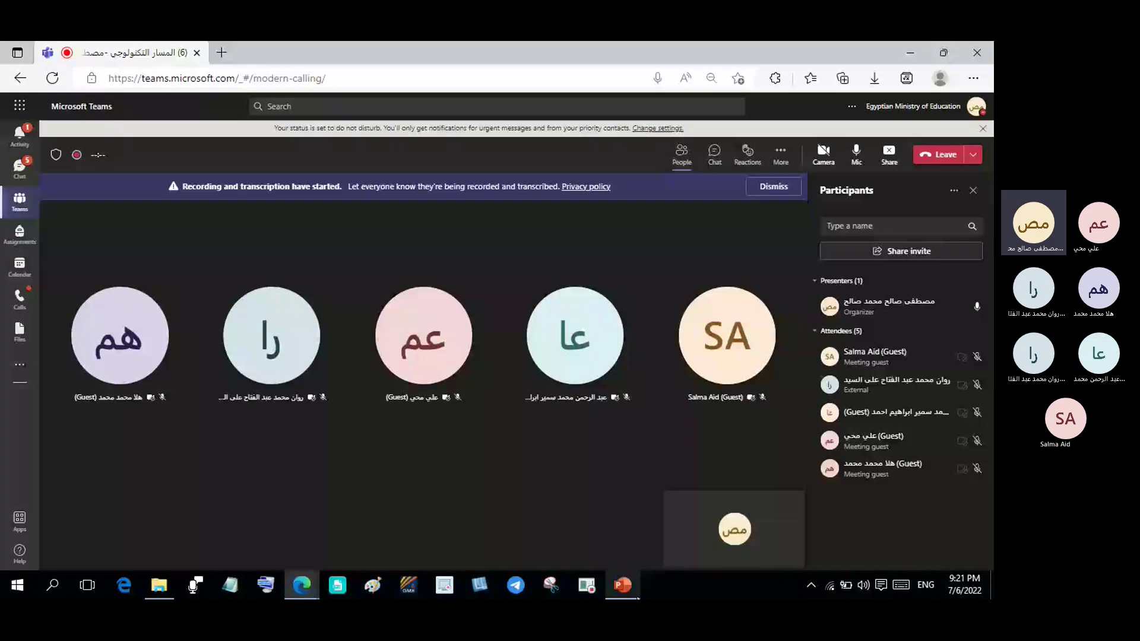
click(630, 592)
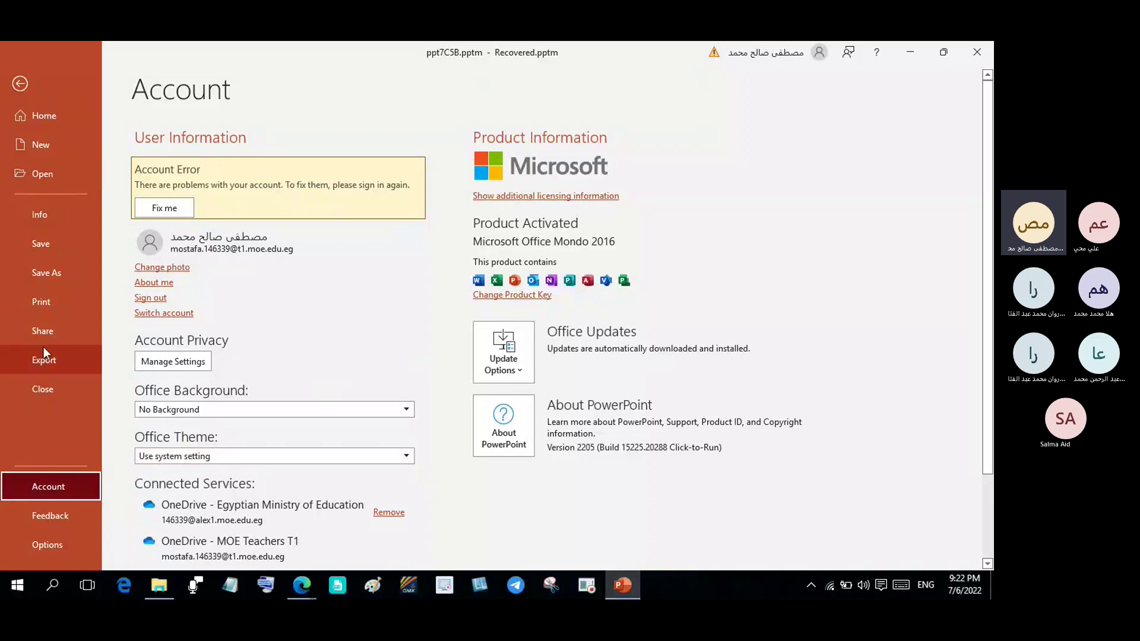
Choose Colorful in the Account page's Office Theme list.
click(180, 457)
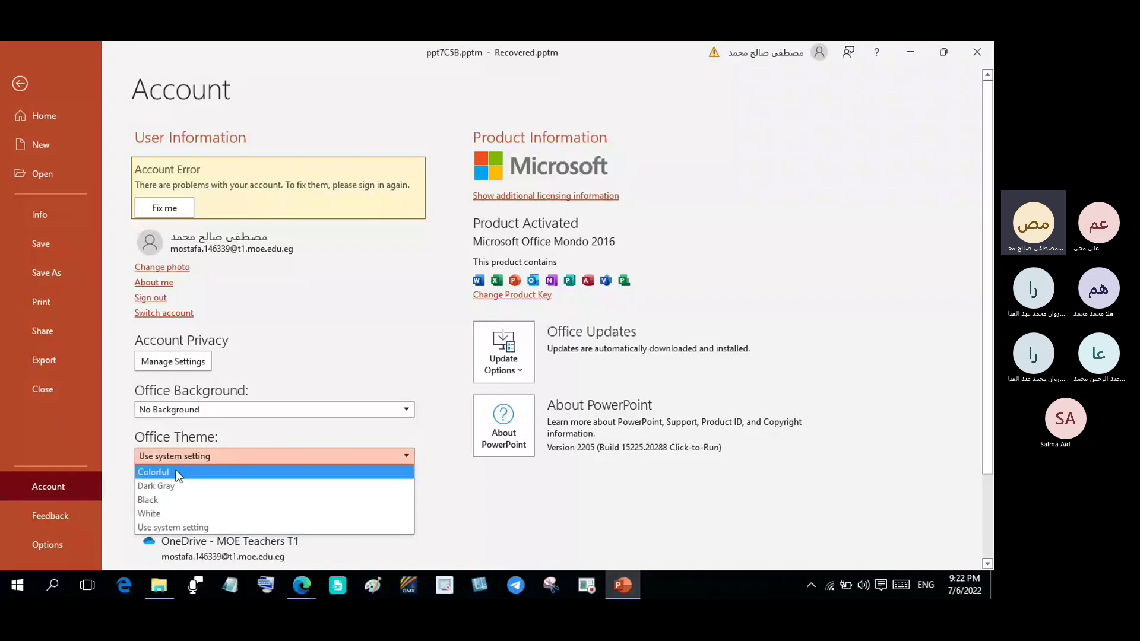
click(176, 469)
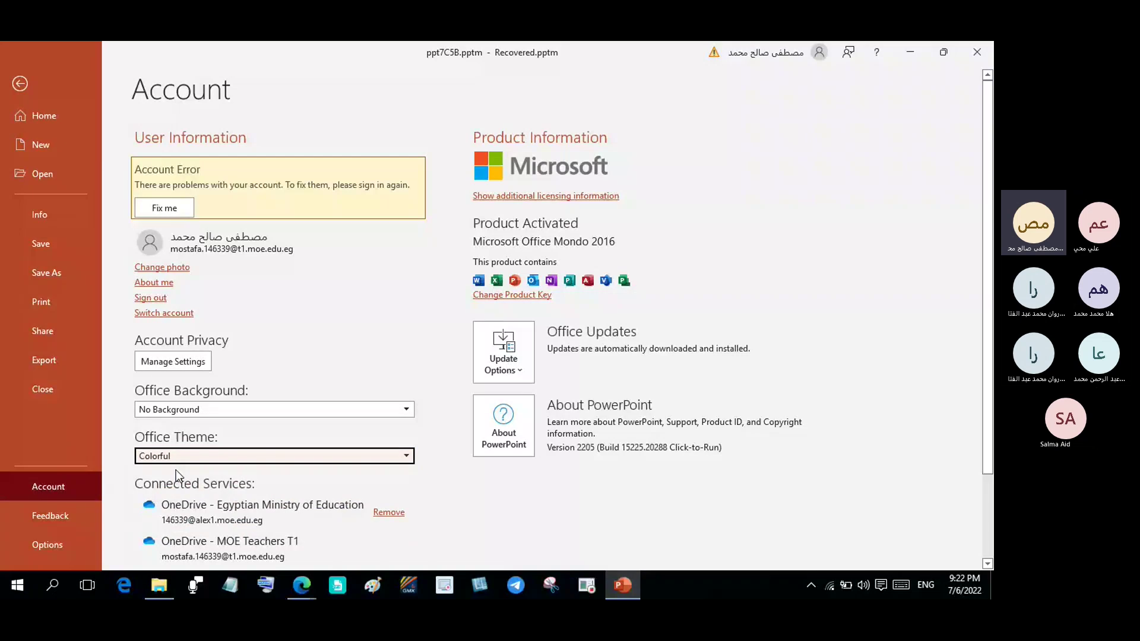
scroll(175, 470, down, 3)
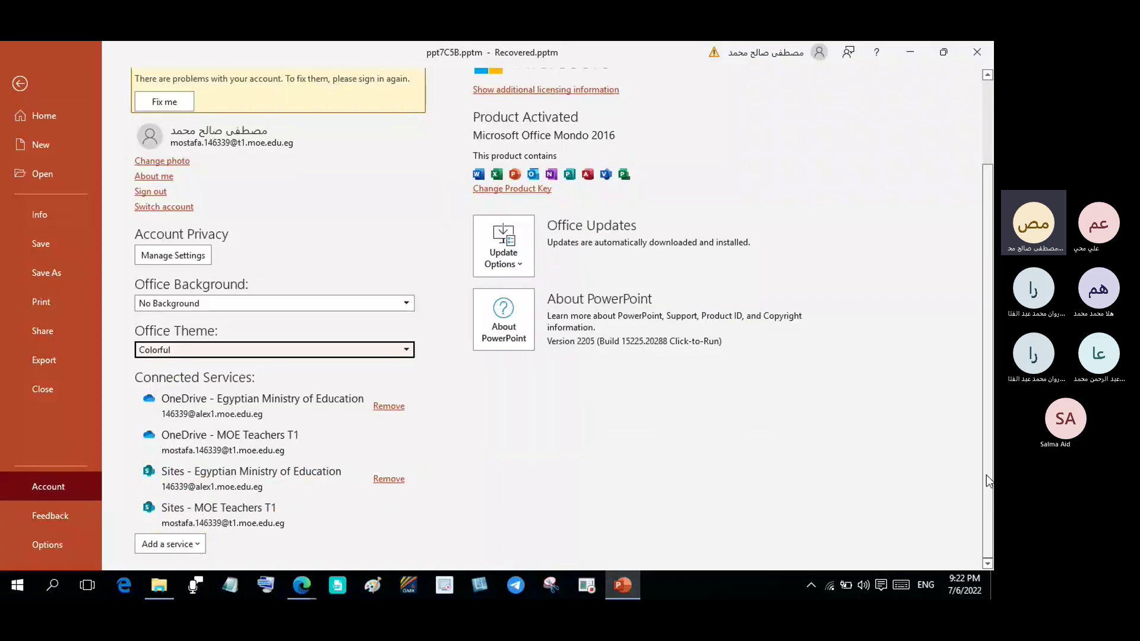
scroll(985, 475, up, 3)
scroll(985, 475, down, 3)
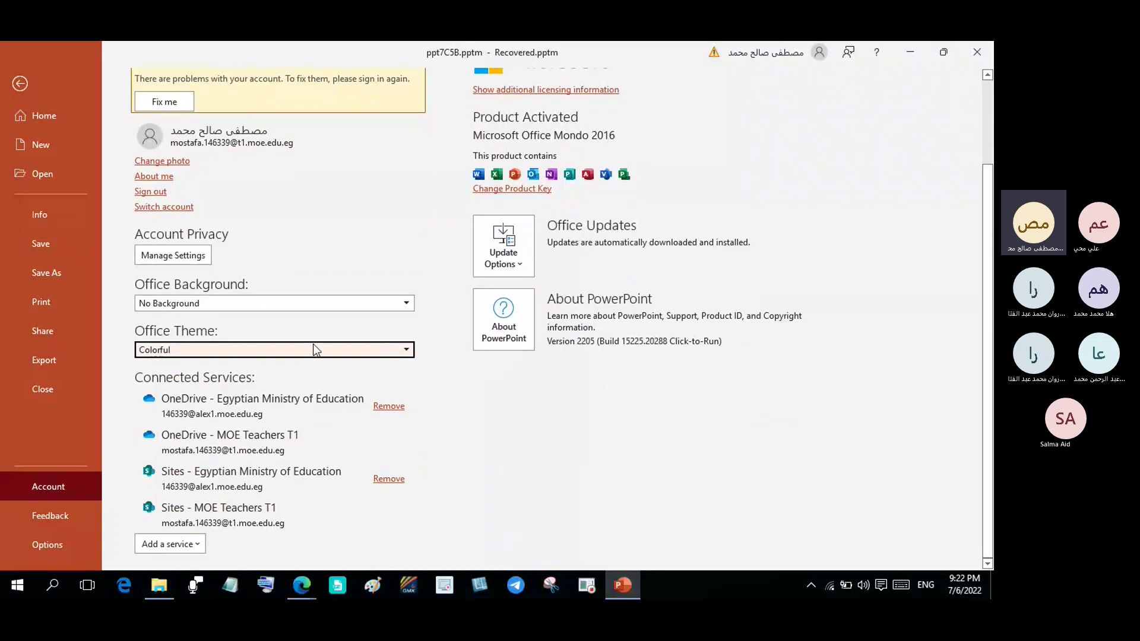
click(645, 425)
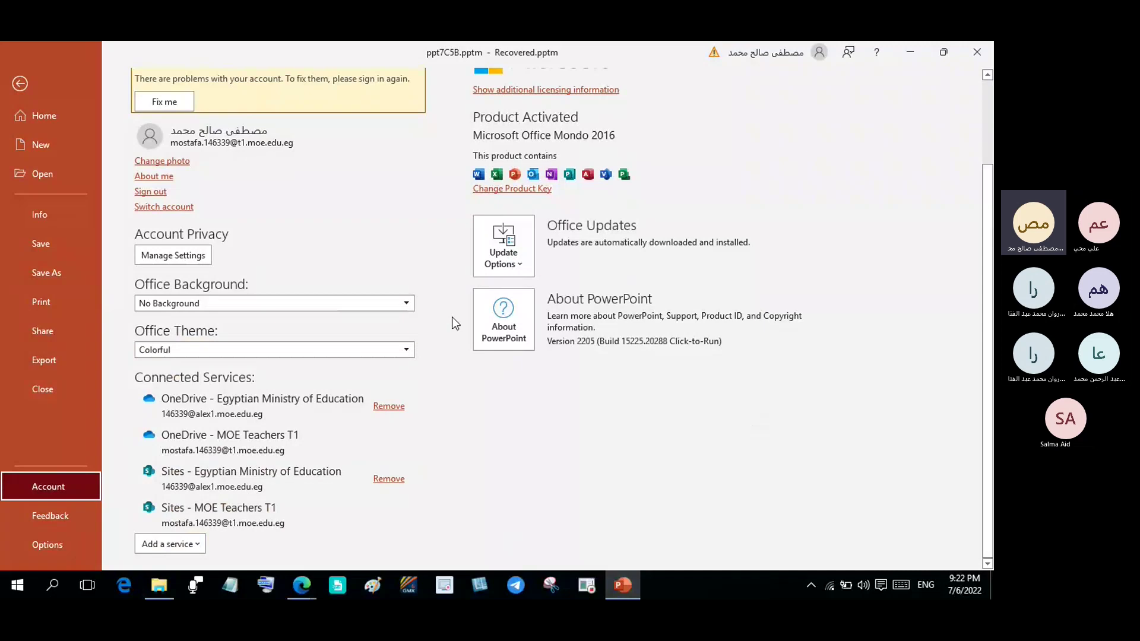
Go from the Feedback page to PowerPoint Options, opened on General settings.
click(76, 514)
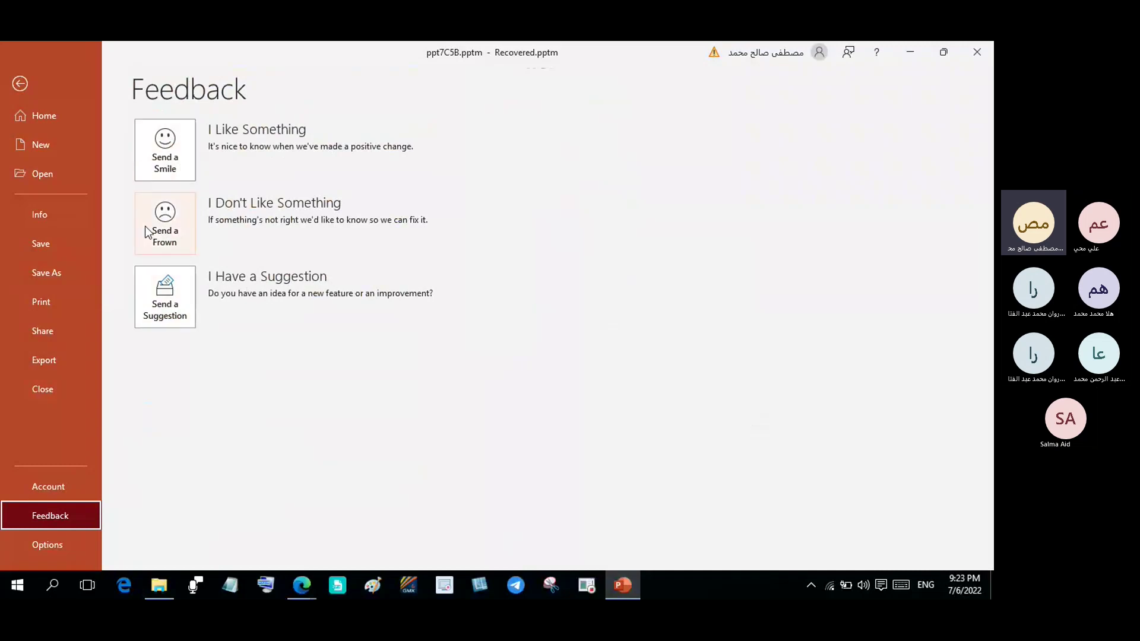
click(72, 543)
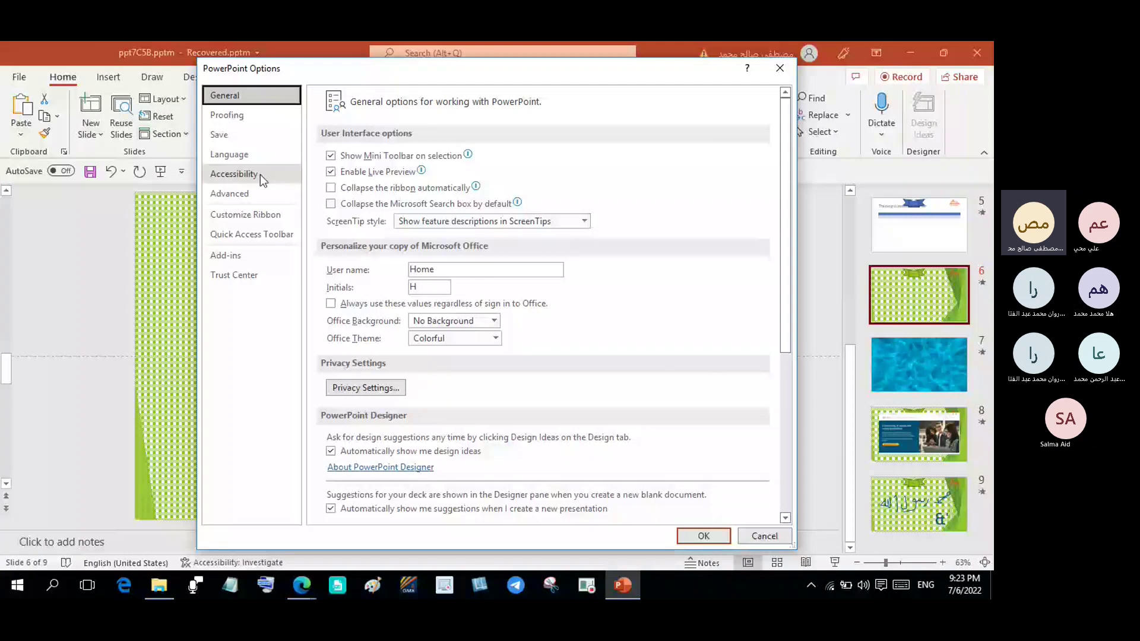
Browse the Save, Language and Accessibility option categories, ending on Advanced.
click(237, 135)
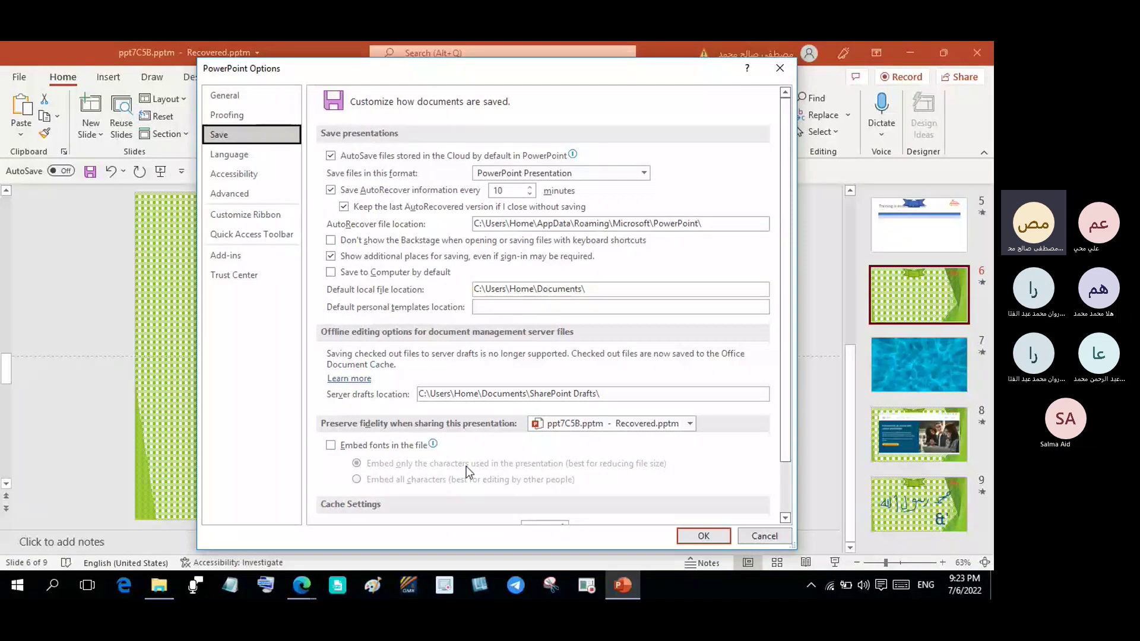
click(237, 155)
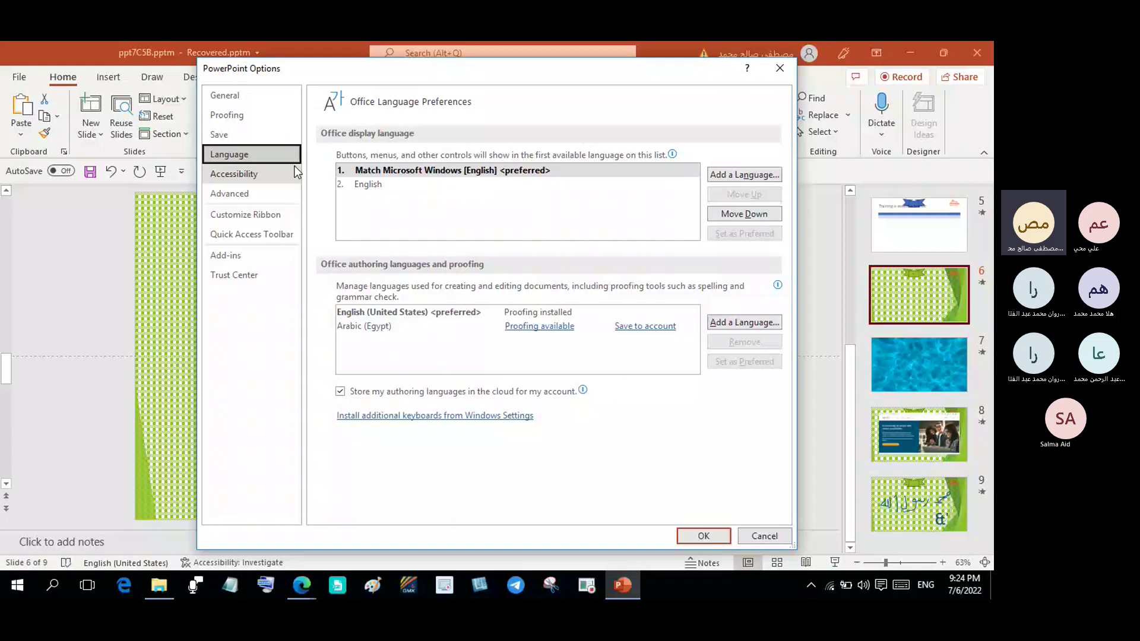
click(265, 174)
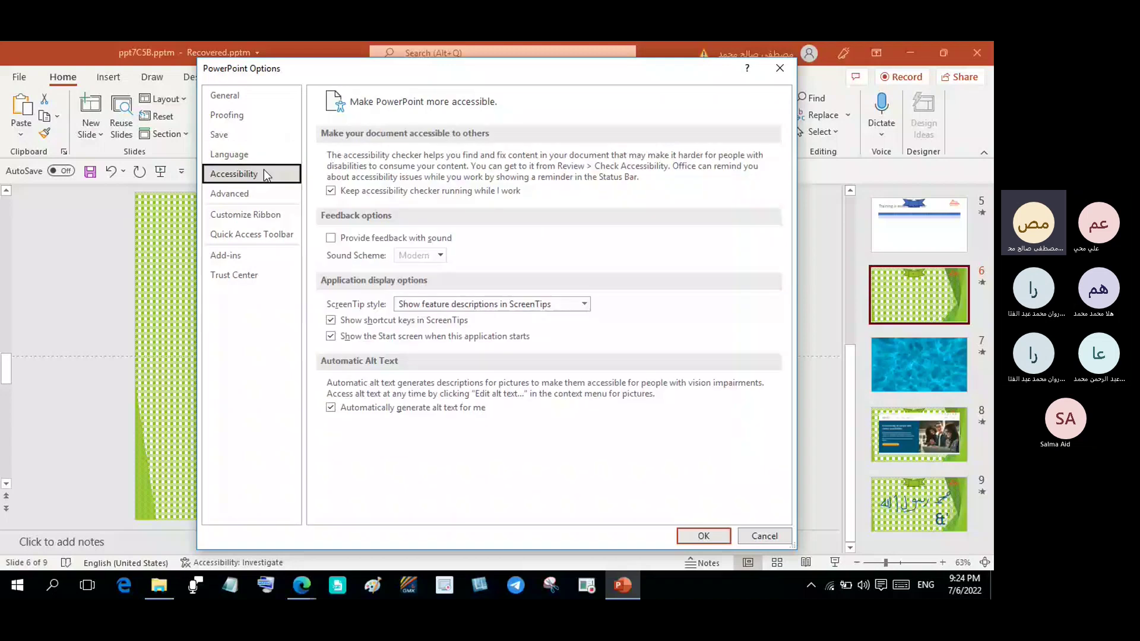
click(255, 194)
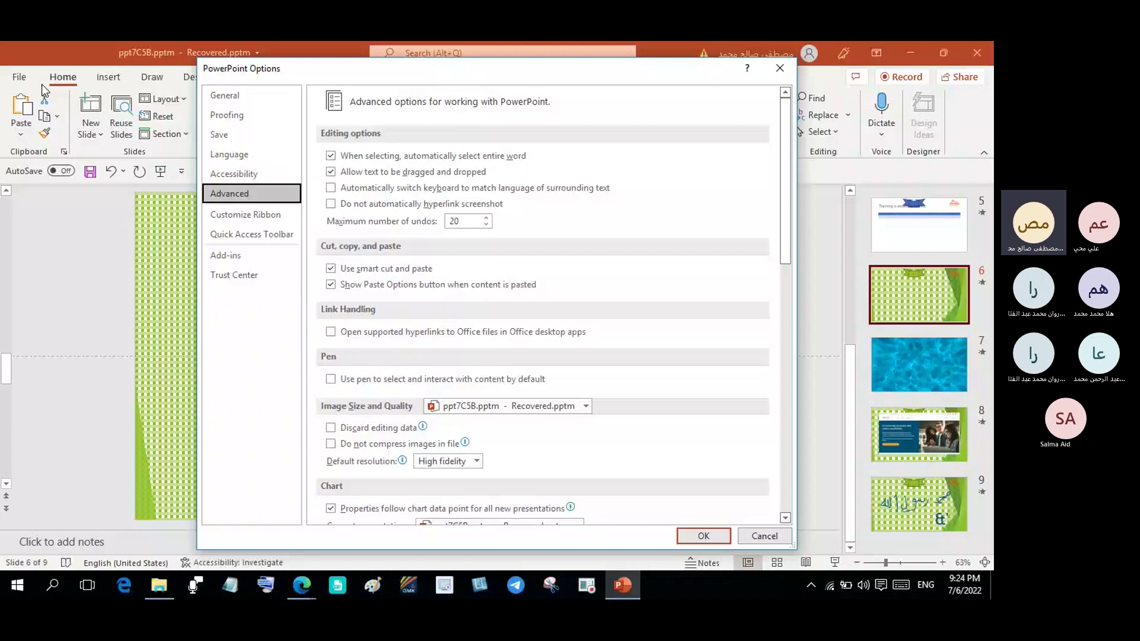
Change the maximum number of undos from 20 to 50.
click(463, 221)
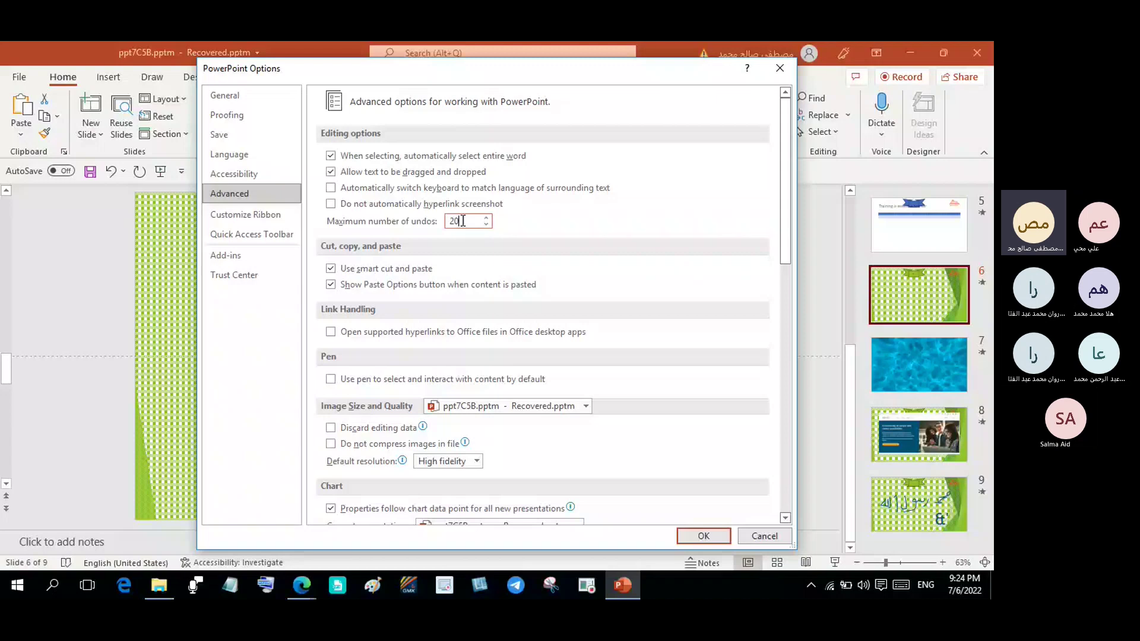
key(BackSpace)
key(BackSpace)
text(50)
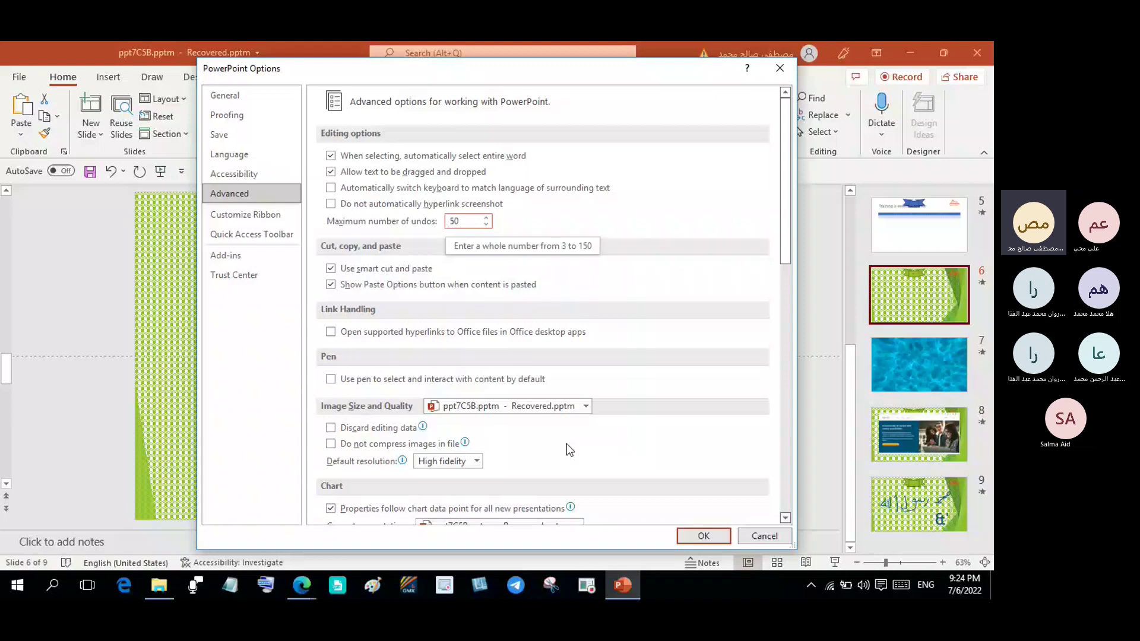
scroll(567, 443, down, 3)
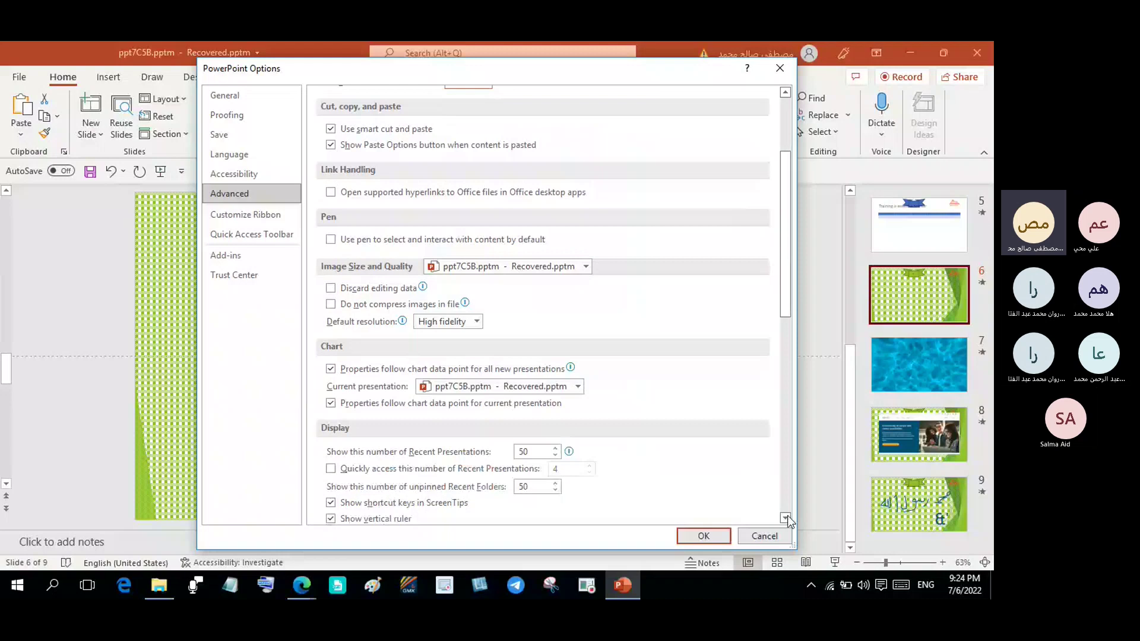
Toggle High quality printing on and back off, then apply the options with OK.
click(785, 517)
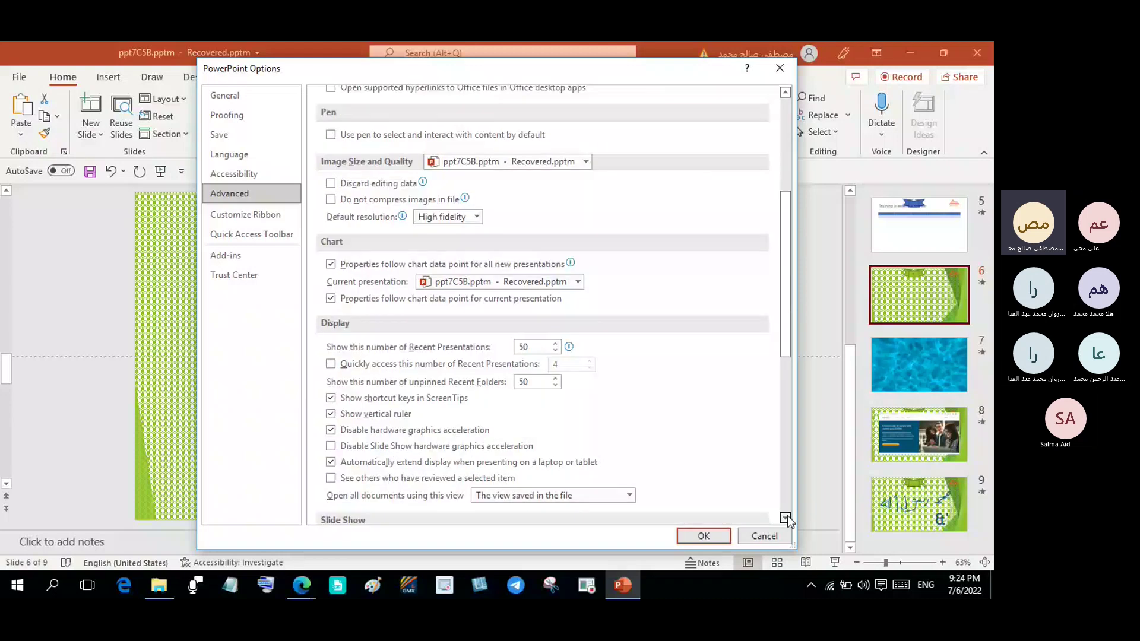
click(786, 518)
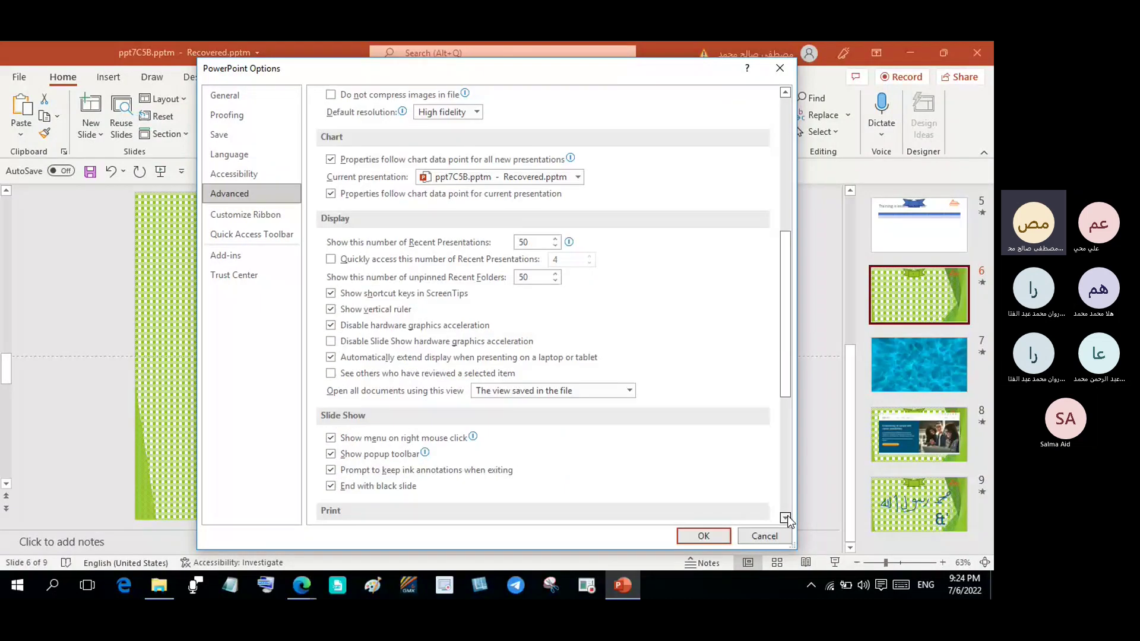
click(786, 518)
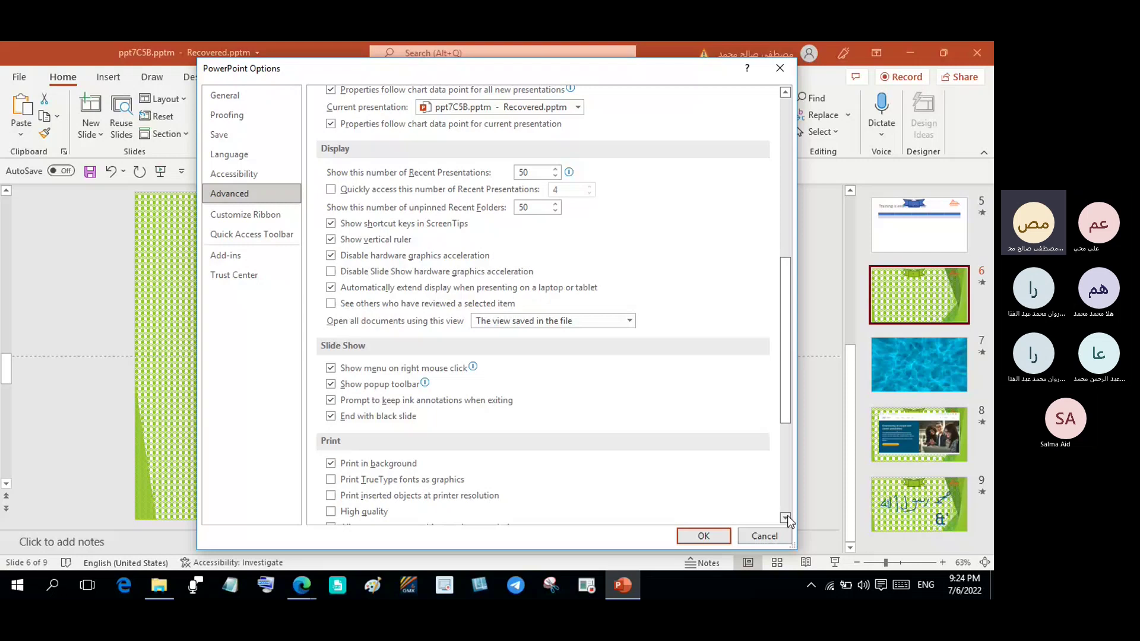
click(786, 518)
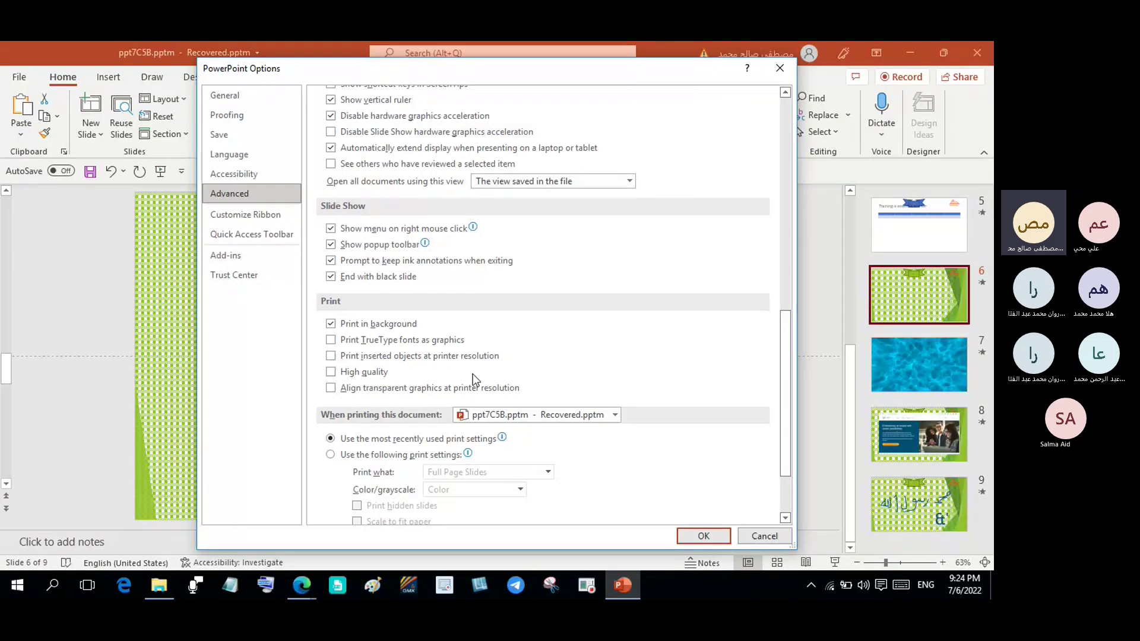
click(364, 372)
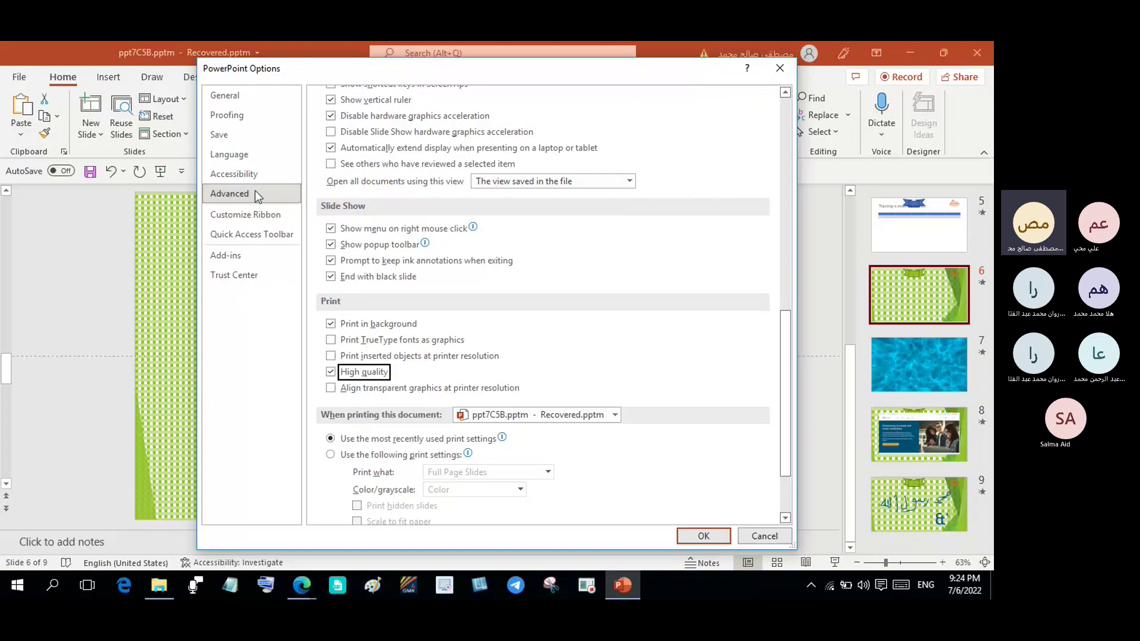
click(331, 375)
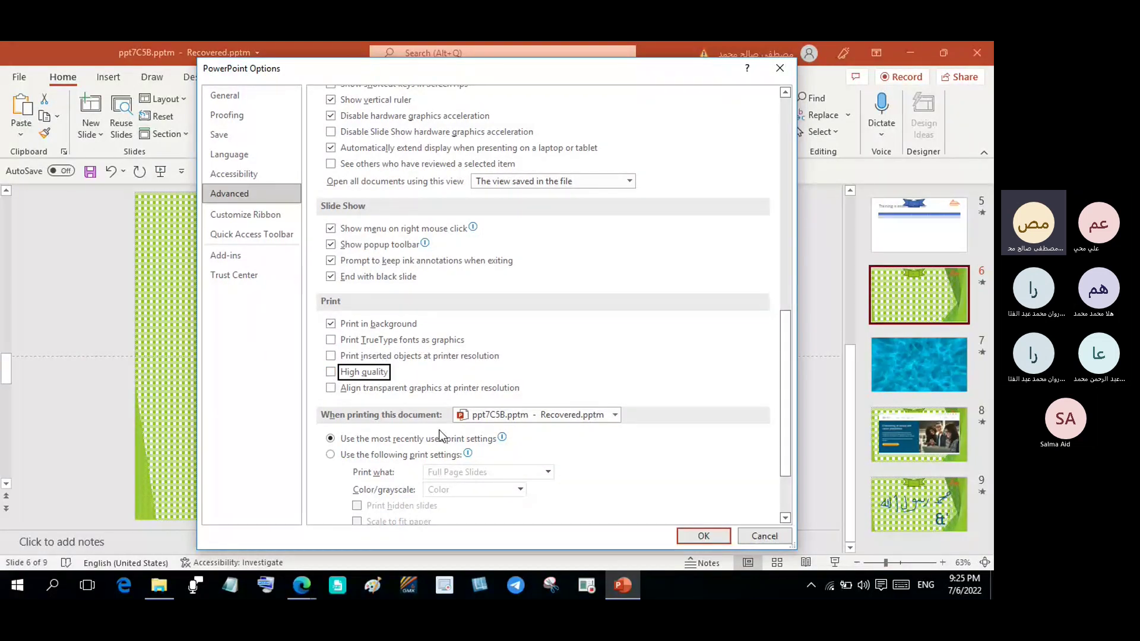
click(790, 499)
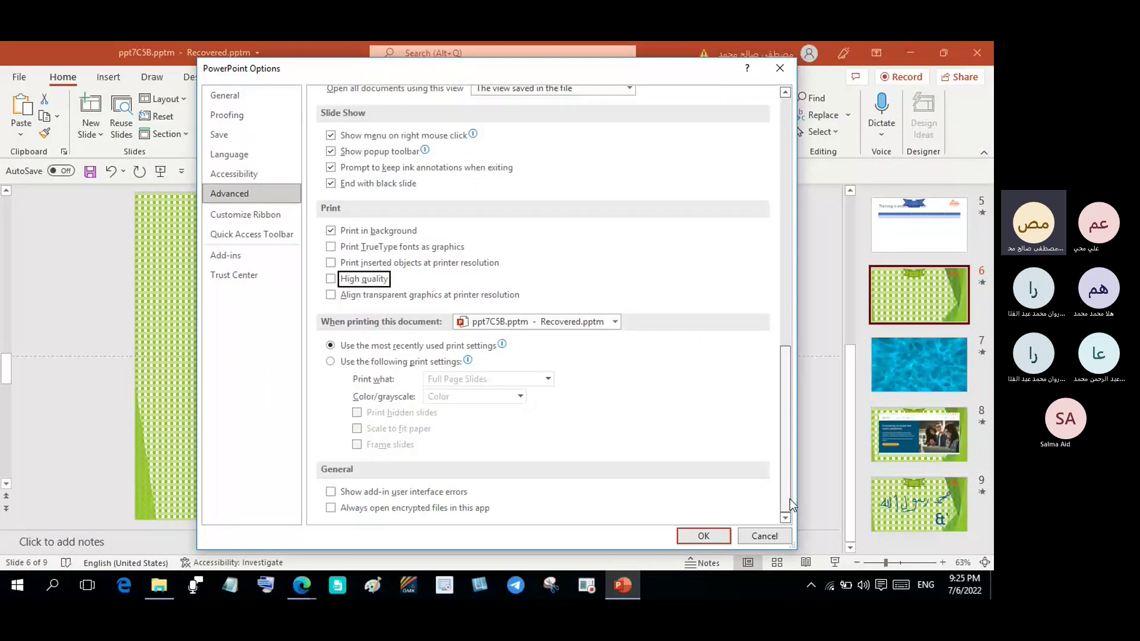
click(758, 534)
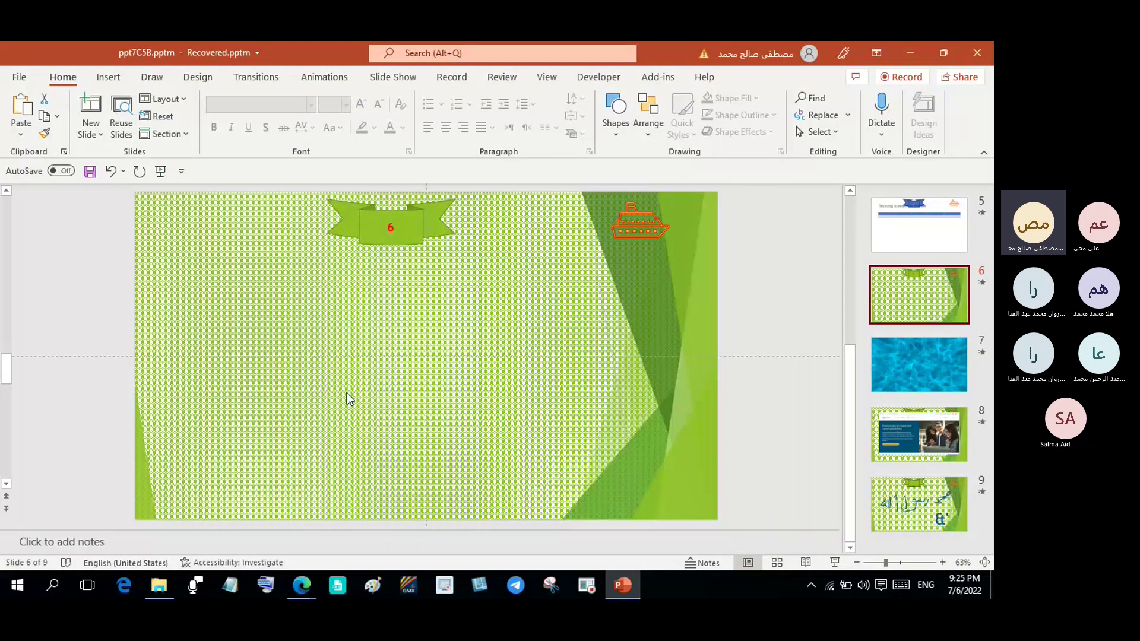
Show the Teams meeting's participants and download the attendance list.
key(alt+Tab)
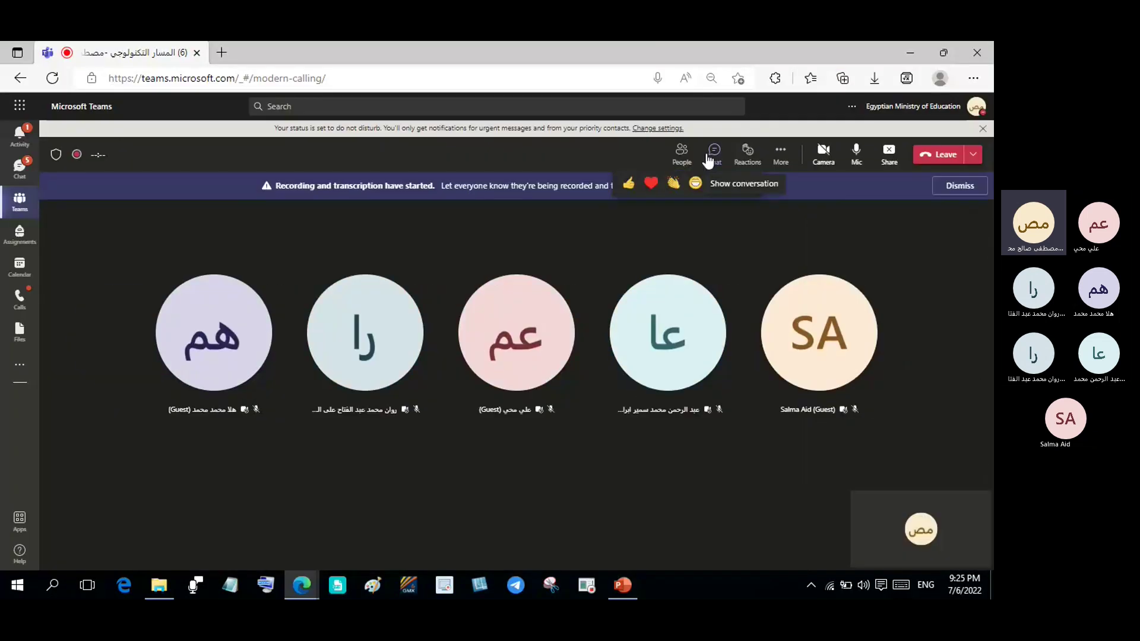
click(688, 162)
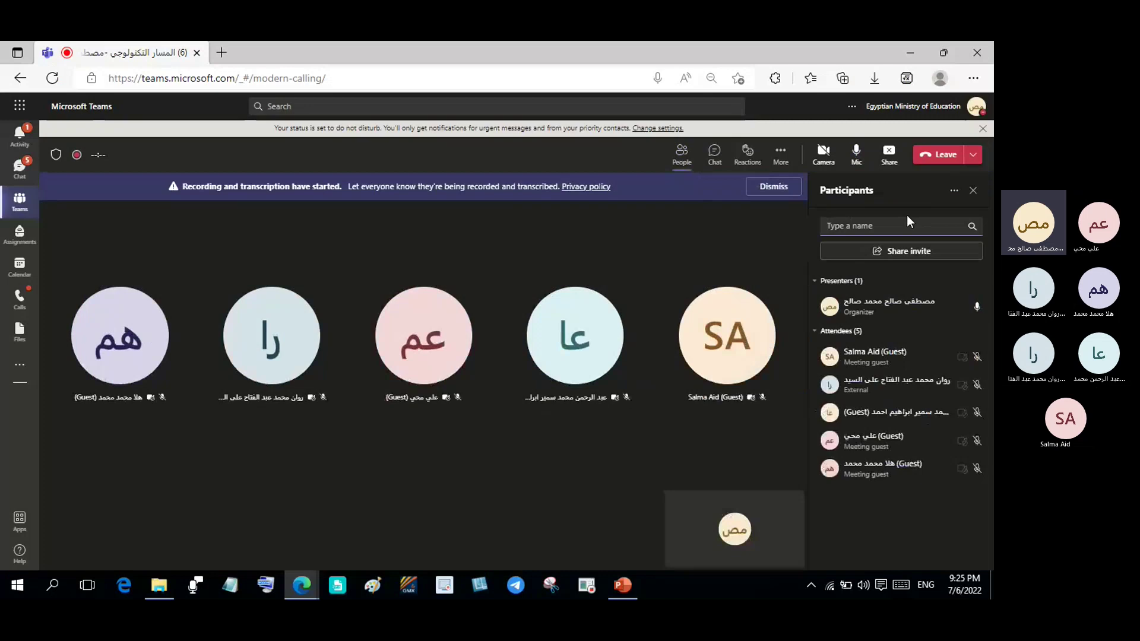
click(954, 191)
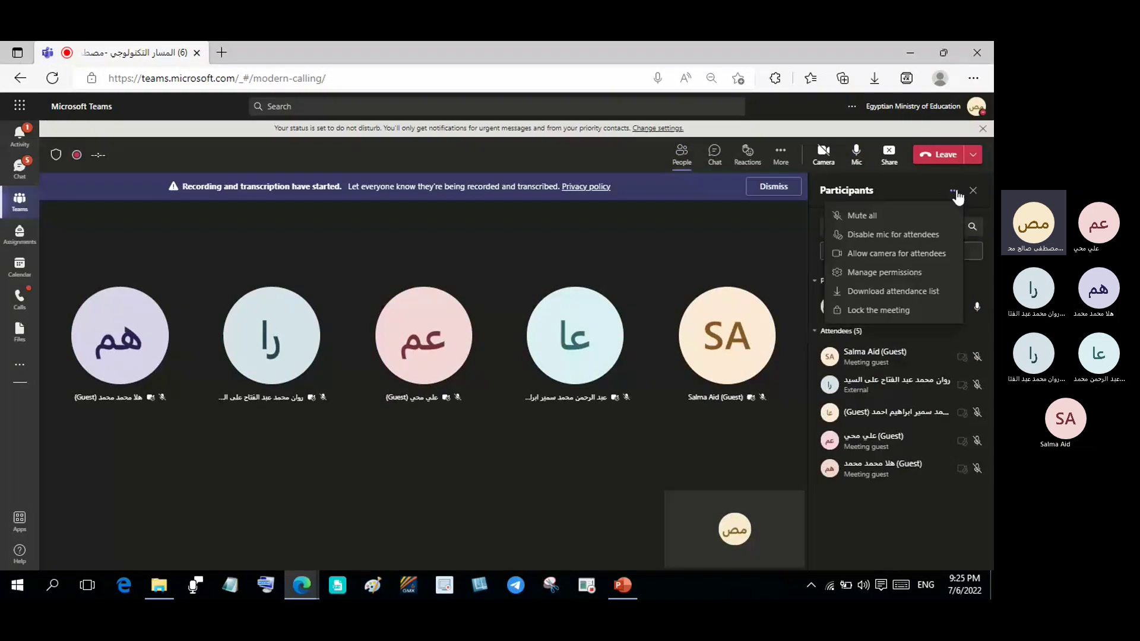
click(889, 291)
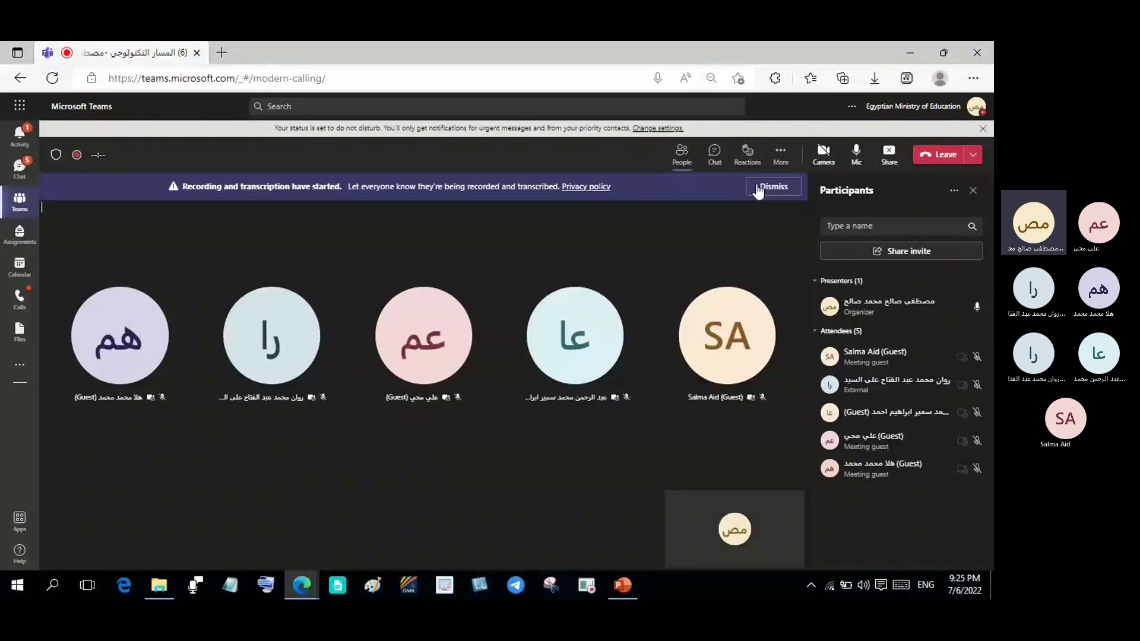
click(783, 155)
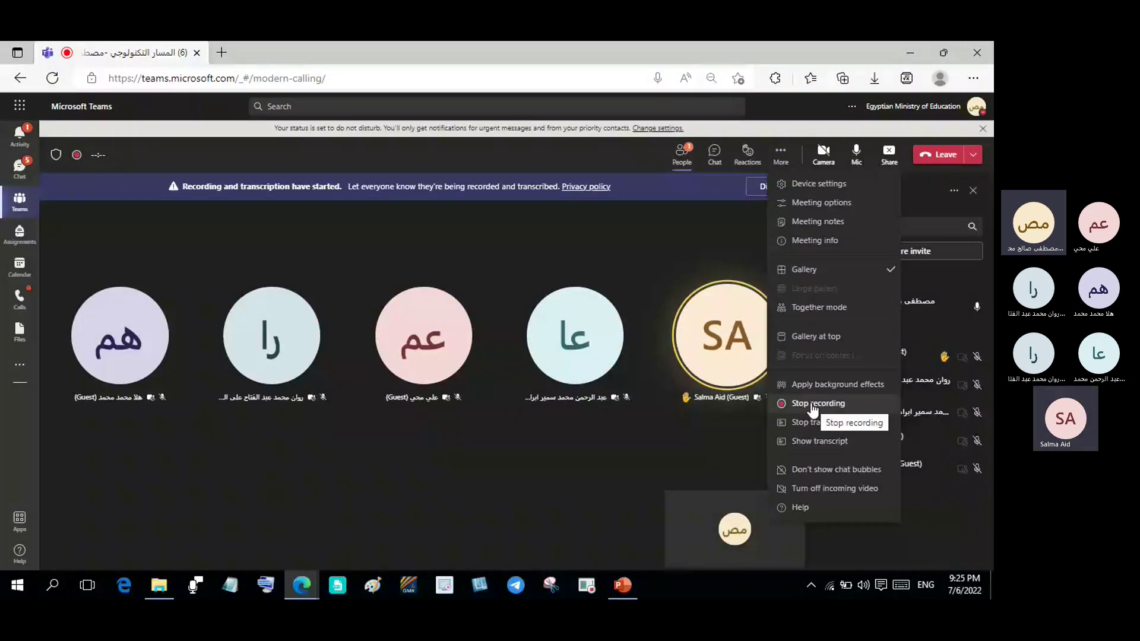
Download the attendance list again as meetingAttendanceList (13).csv and dismiss Downloads.
click(558, 462)
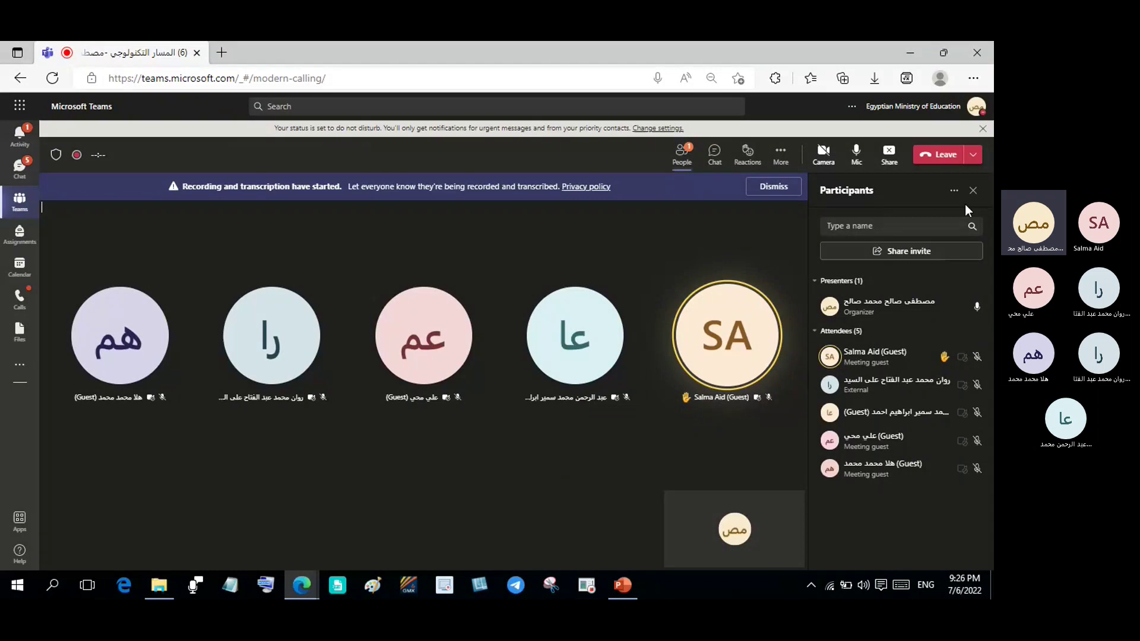
click(954, 190)
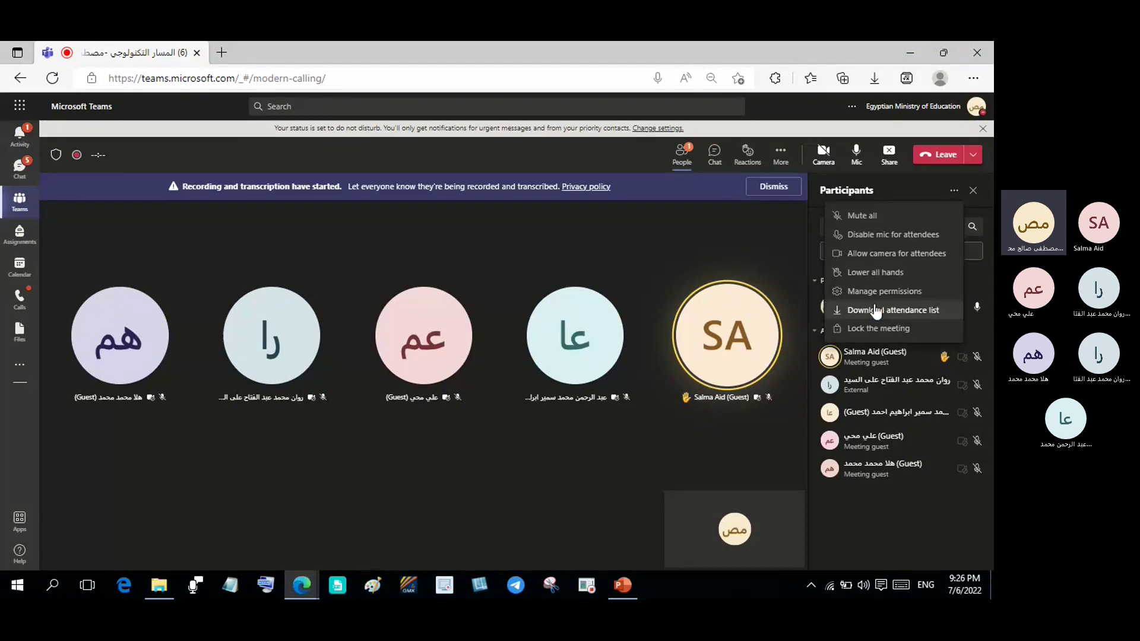
click(863, 311)
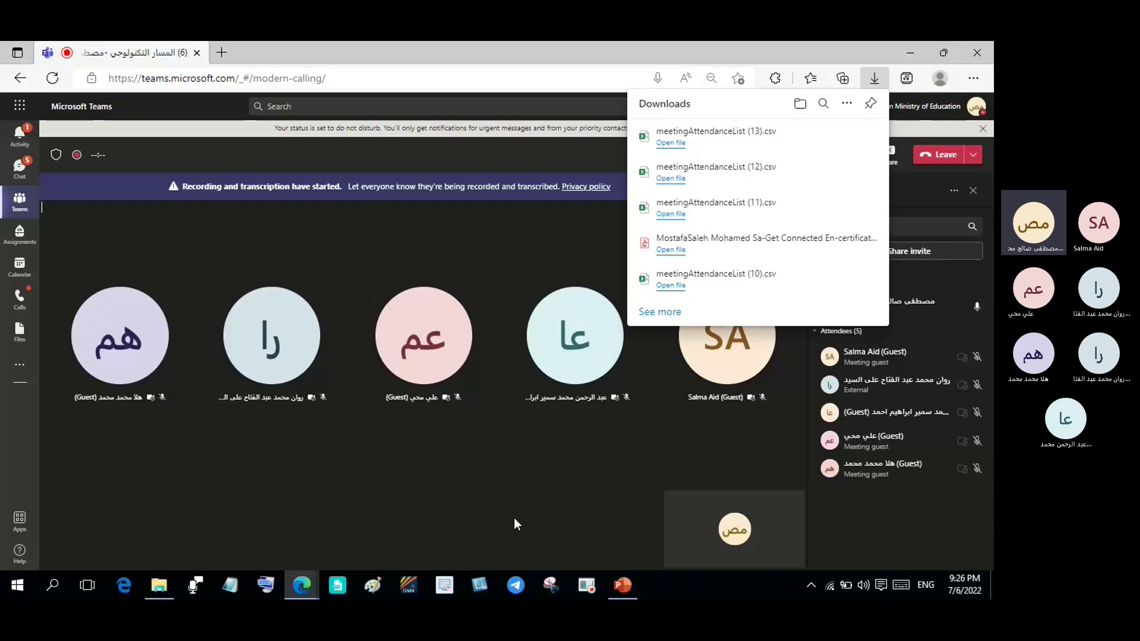
click(638, 429)
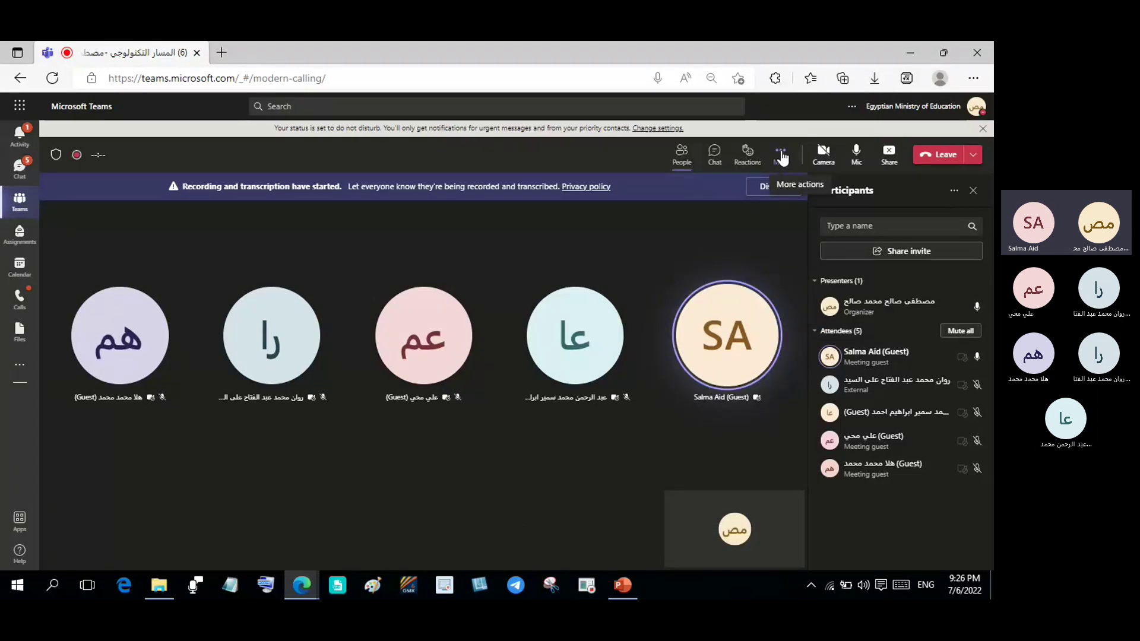
click(782, 157)
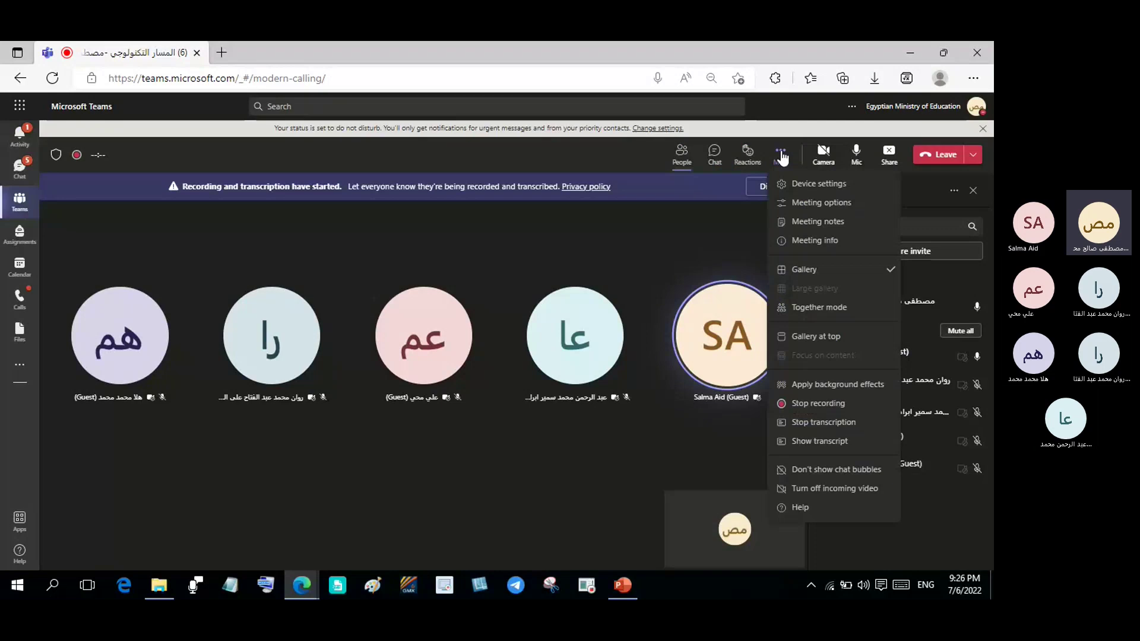